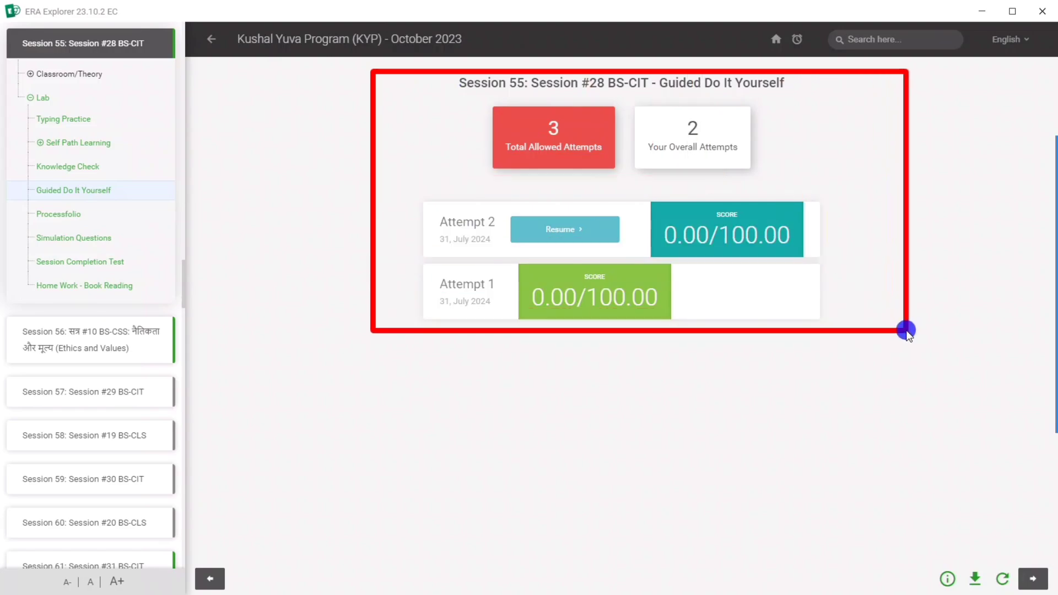
pyautogui.click(1020, 376)
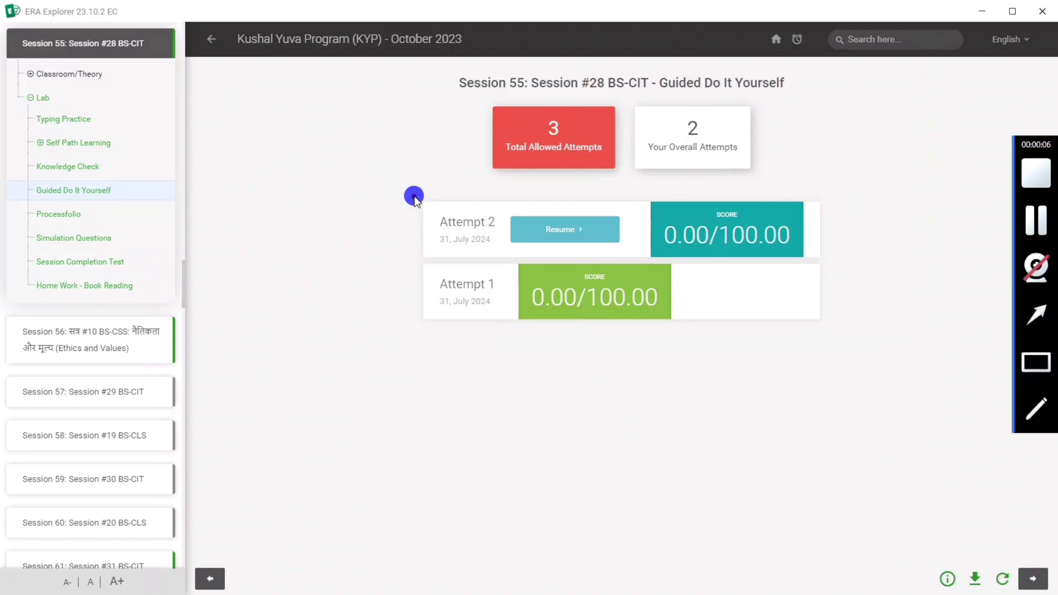
pyautogui.moveTo(414, 199)
pyautogui.mouseDown()
pyautogui.moveTo(617, 357)
pyautogui.moveTo(858, 349)
pyautogui.mouseUp()
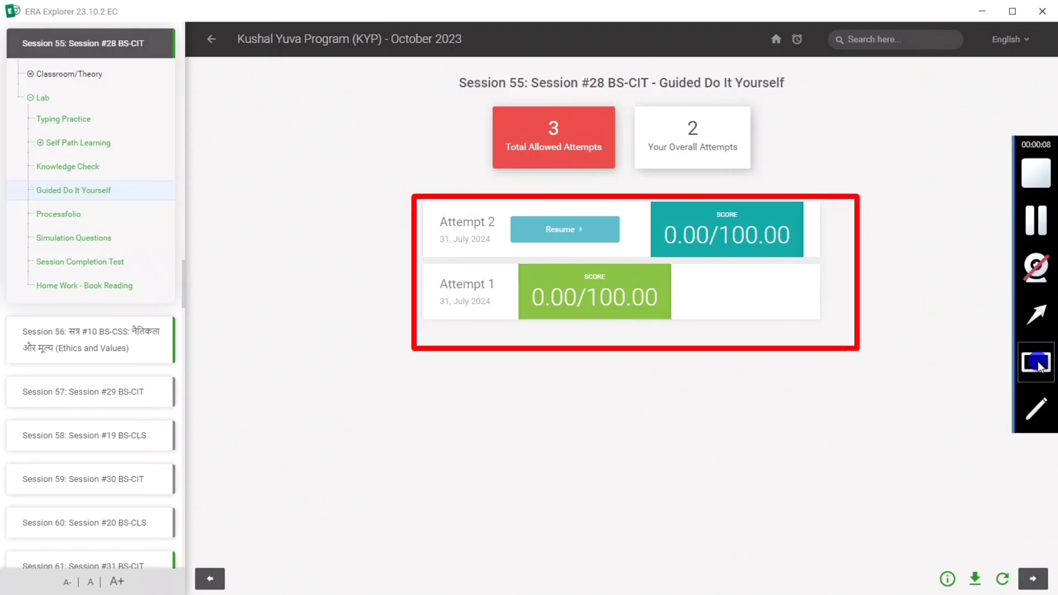
pyautogui.click(1041, 366)
pyautogui.moveTo(428, 264)
pyautogui.mouseDown()
pyautogui.moveTo(633, 337)
pyautogui.moveTo(711, 343)
pyautogui.mouseUp()
# Step: Resume Attempt 2 of the Guided Do It Yourself exam and start its first question
pyautogui.click(551, 229)
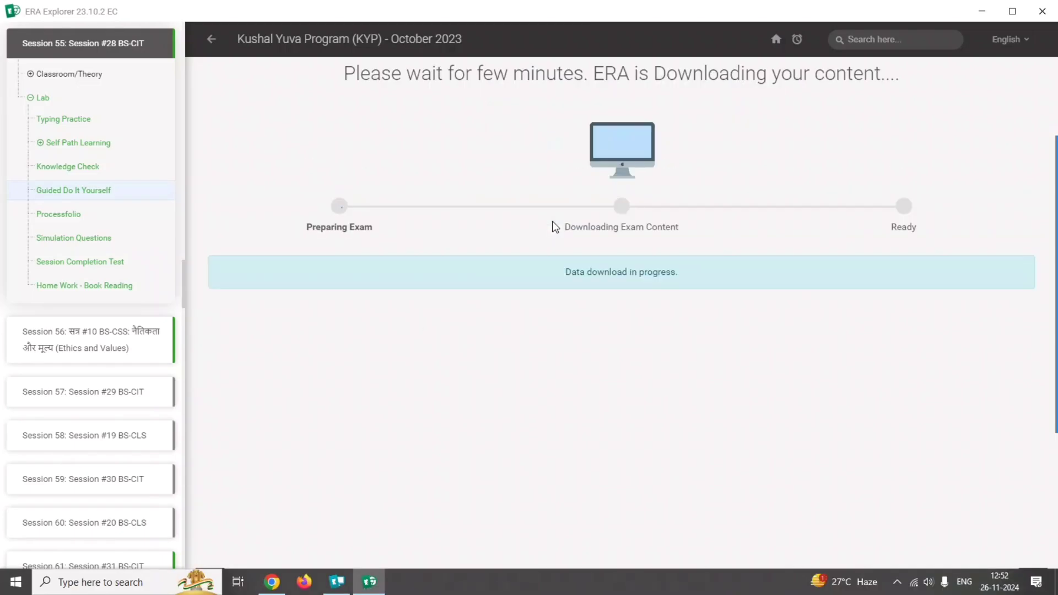
pyautogui.moveTo(1031, 225)
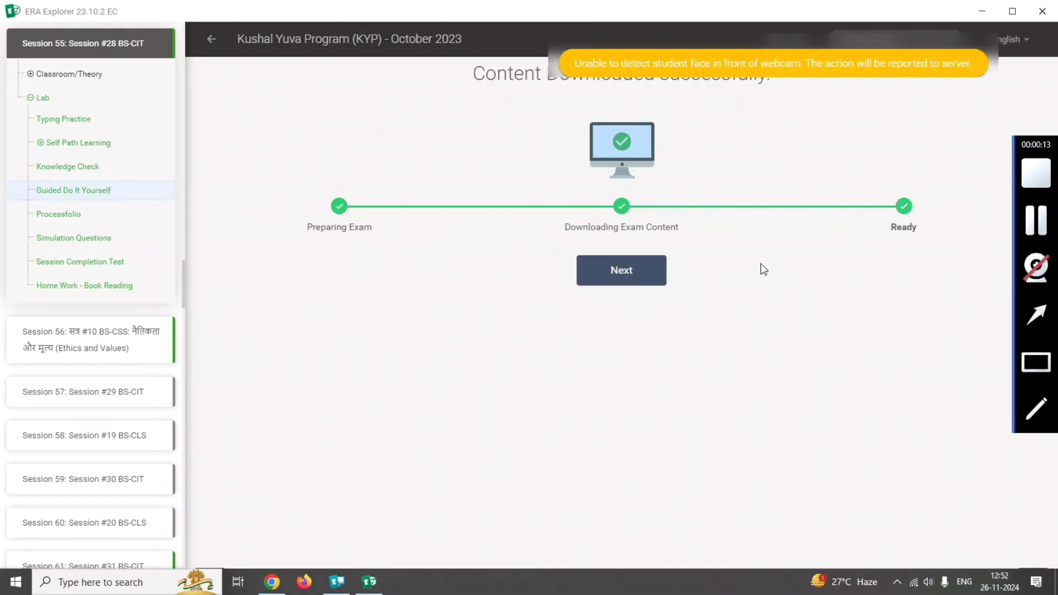
pyautogui.click(622, 276)
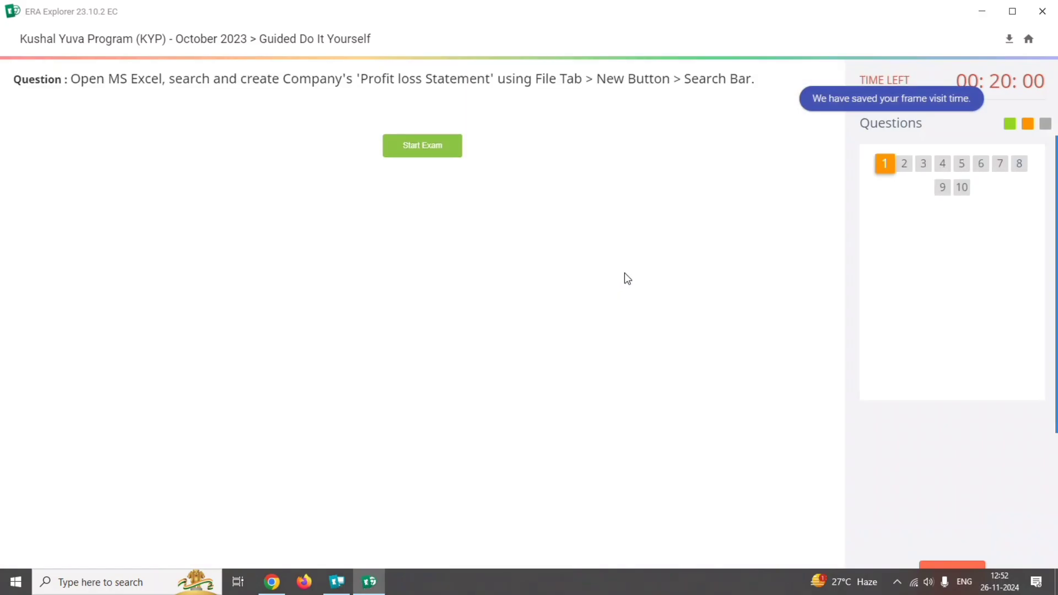
pyautogui.moveTo(72, 79); pyautogui.dragTo(779, 87)
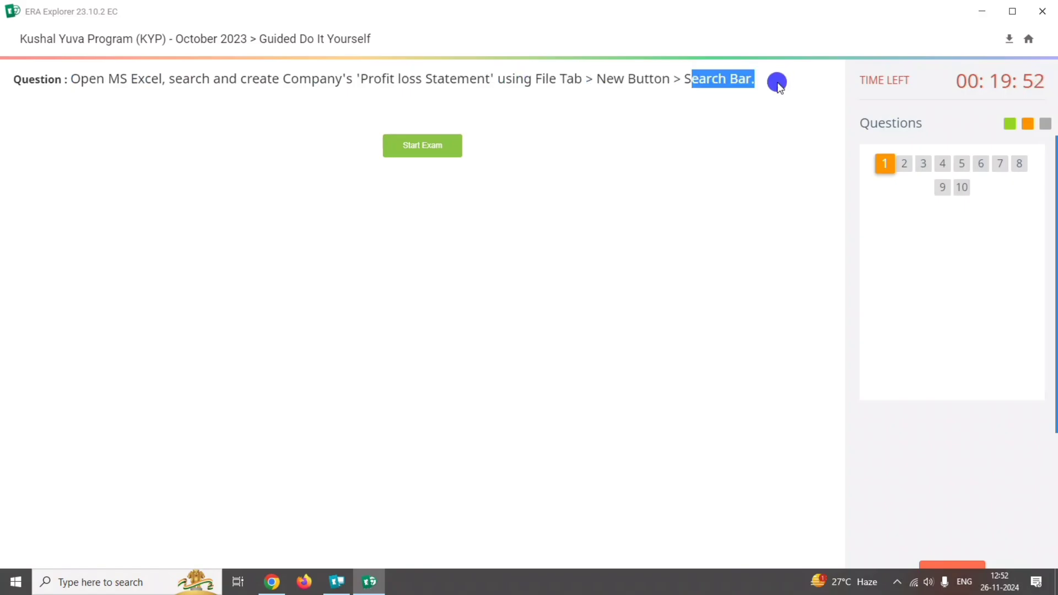
pyautogui.click(428, 148)
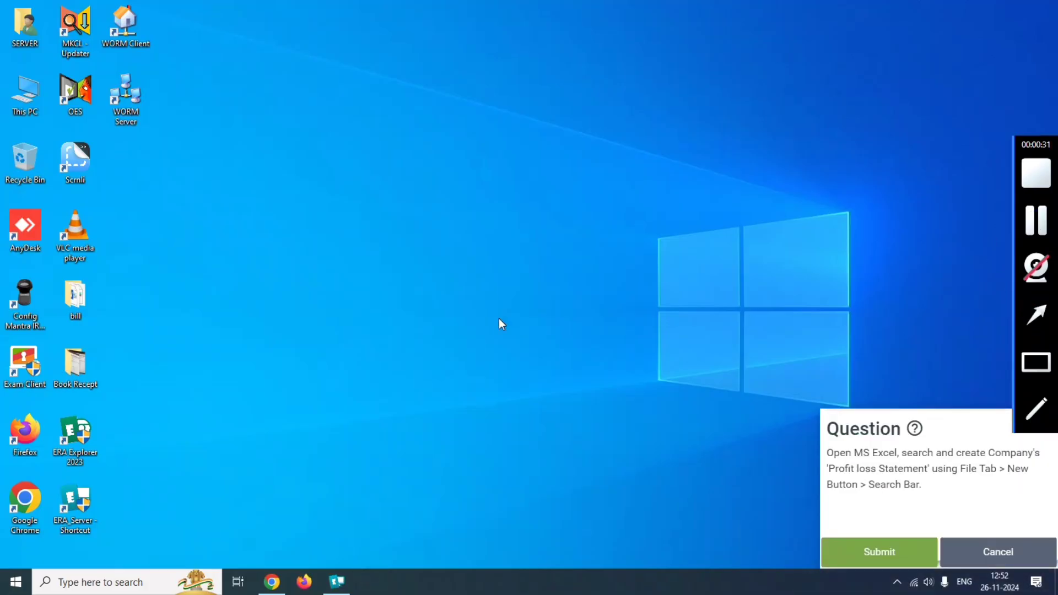
# Step: Find and launch Excel through the Windows search, and maximize its window
pyautogui.moveTo(321, 327); pyautogui.dragTo(83, 575)
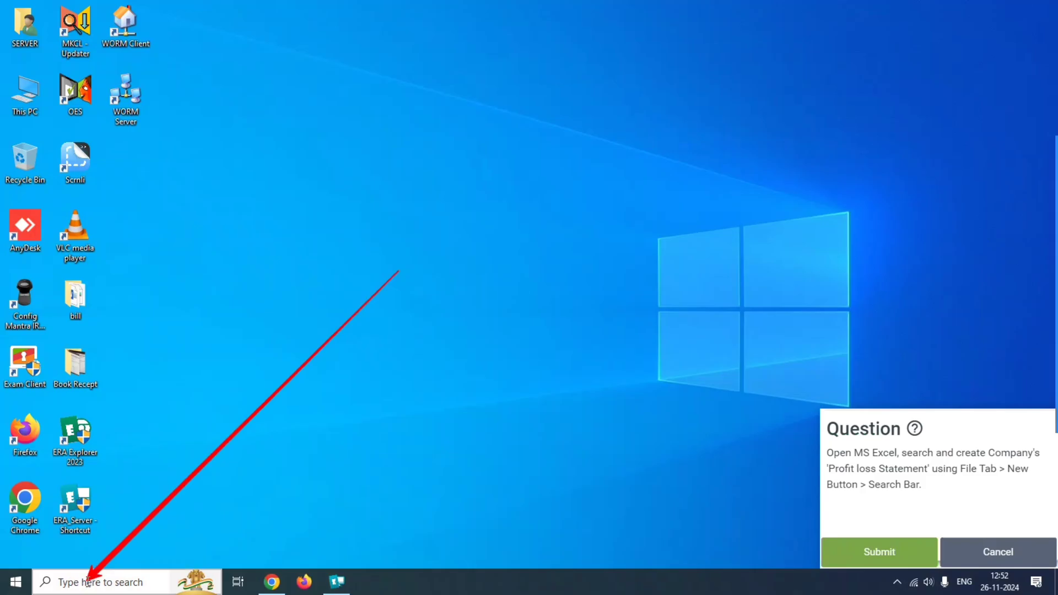
pyautogui.click(86, 583)
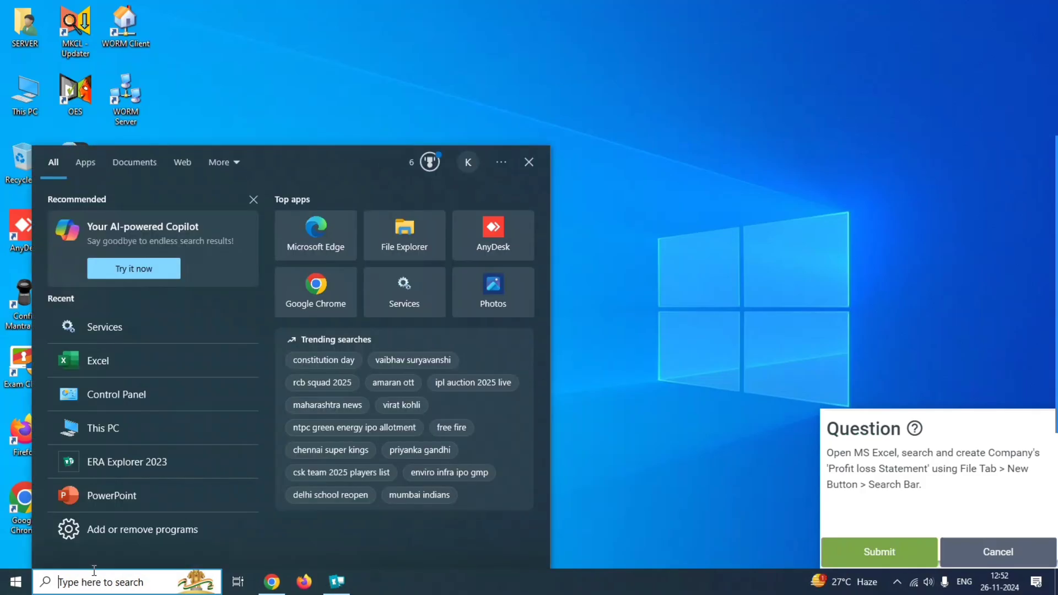
pyautogui.write('ex')
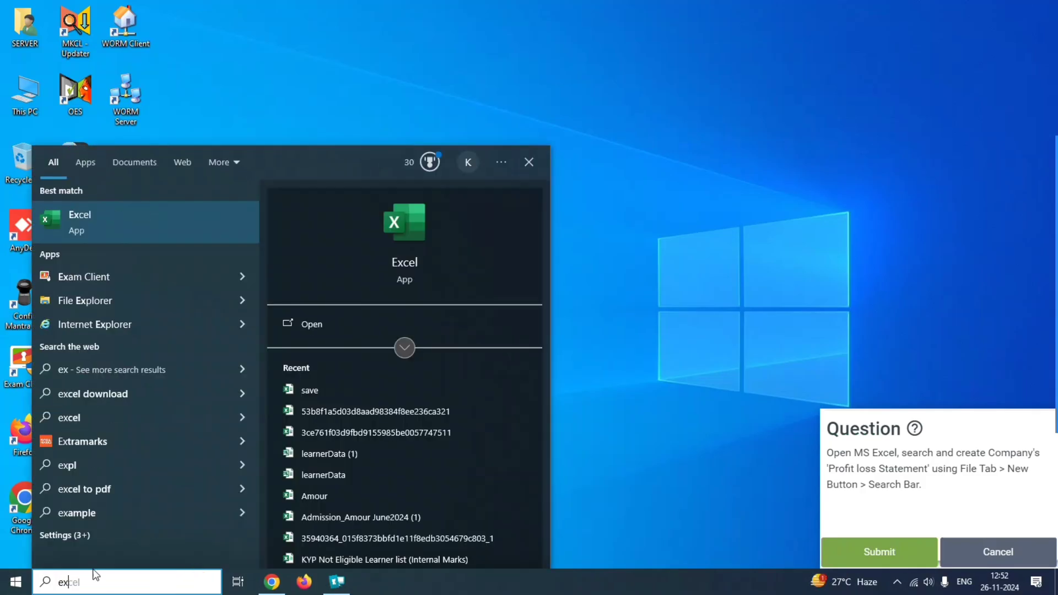
pyautogui.click(92, 224)
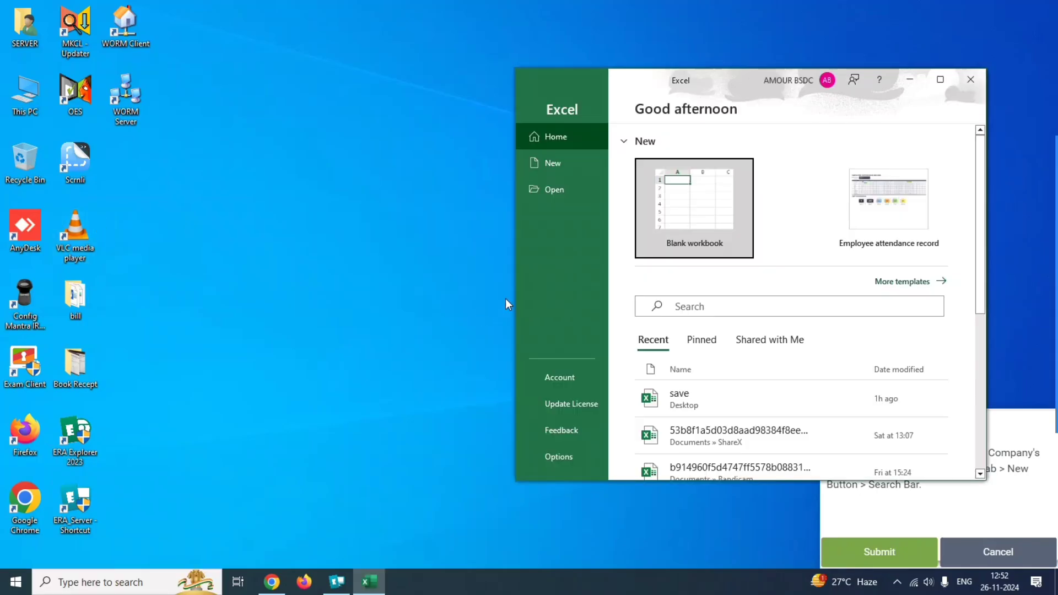
pyautogui.click(940, 79)
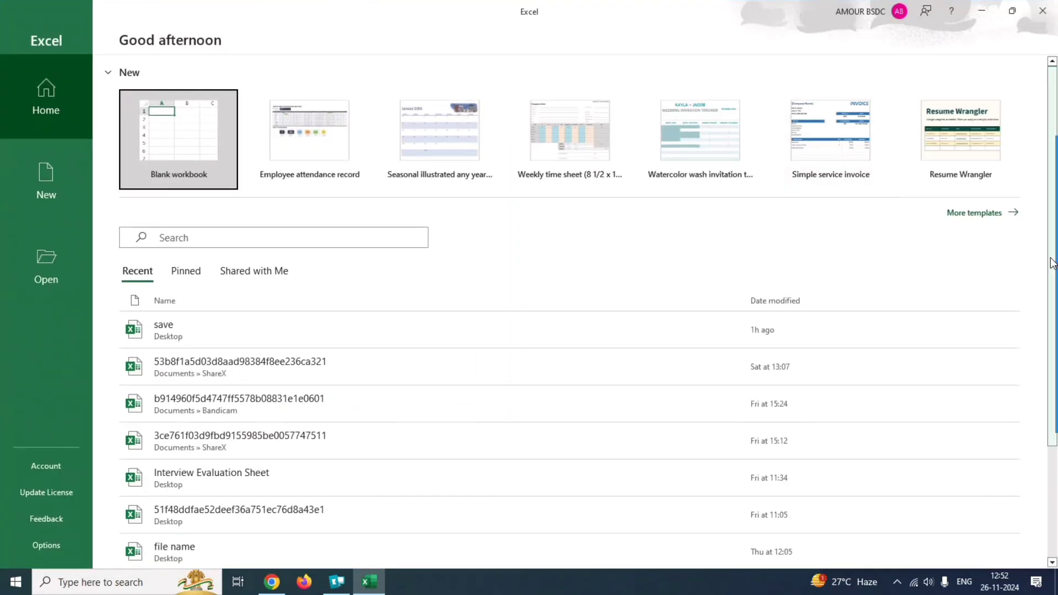
# Step: Search the online templates for a new workbook with the phrase "profit loss statement"
pyautogui.moveTo(1040, 270)
pyautogui.click(1036, 314)
pyautogui.moveTo(1012, 283); pyautogui.dragTo(108, 202)
pyautogui.click(46, 174)
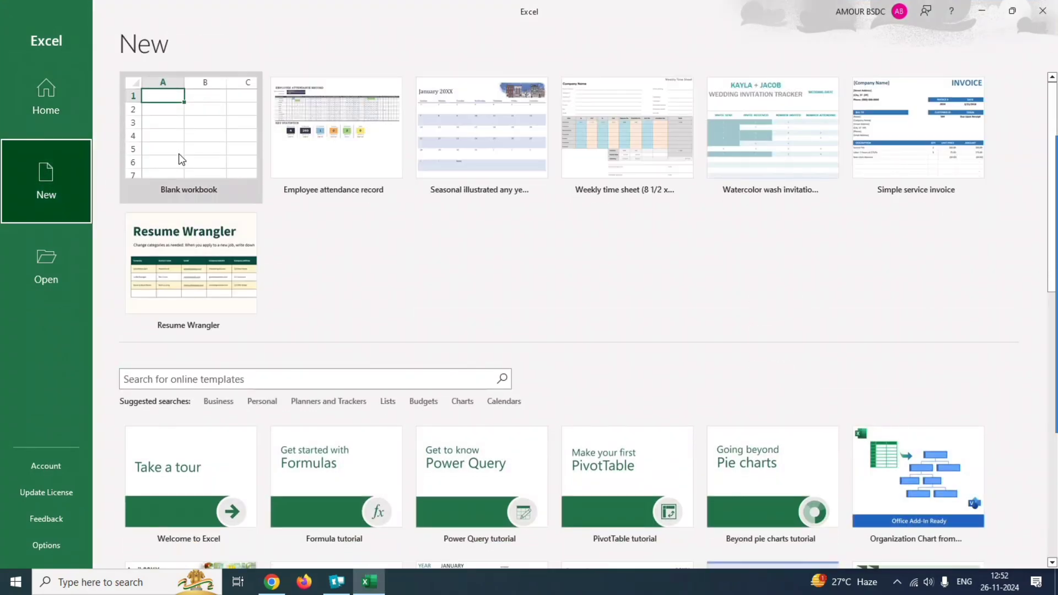
pyautogui.click(1035, 314)
pyautogui.moveTo(1002, 317); pyautogui.dragTo(394, 380)
pyautogui.click(329, 377)
pyautogui.write('profit loss state')
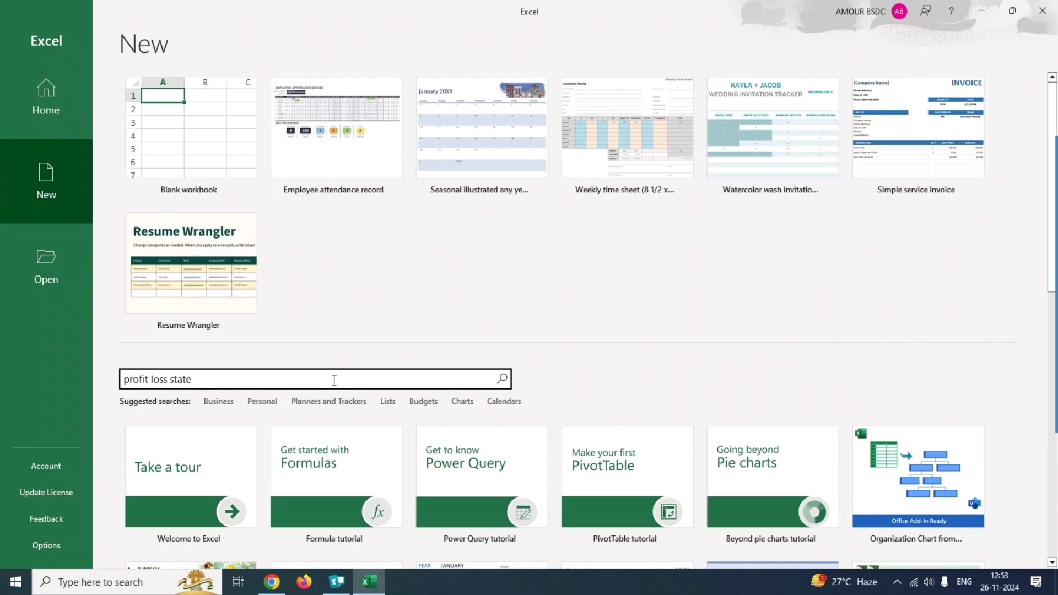
pyautogui.write('nt')
pyautogui.moveTo(1052, 379)
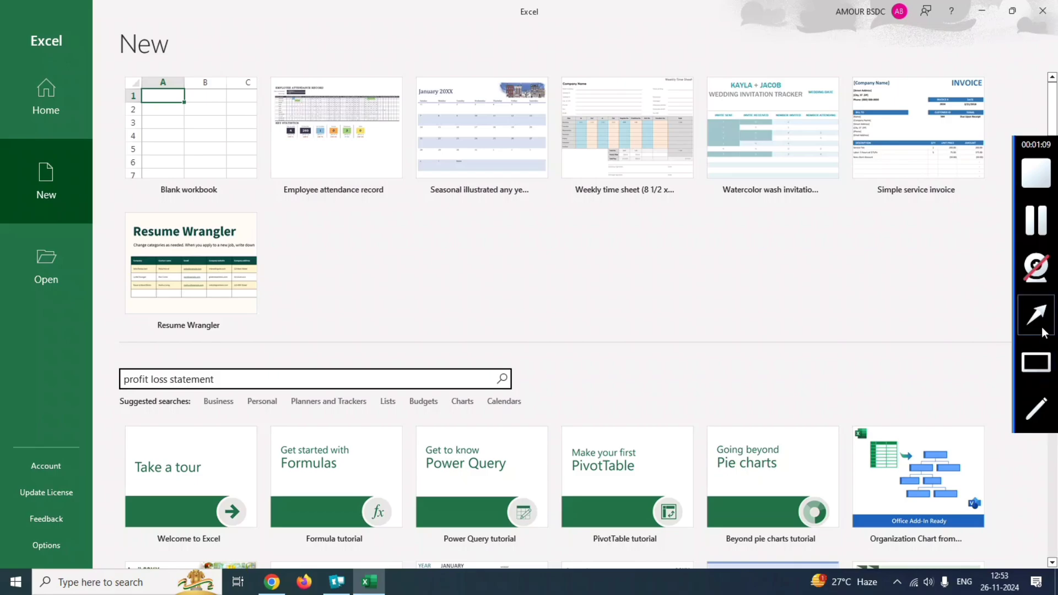
pyautogui.moveTo(1039, 317)
pyautogui.mouseDown()
pyautogui.moveTo(860, 349)
pyautogui.moveTo(533, 382)
pyautogui.mouseUp()
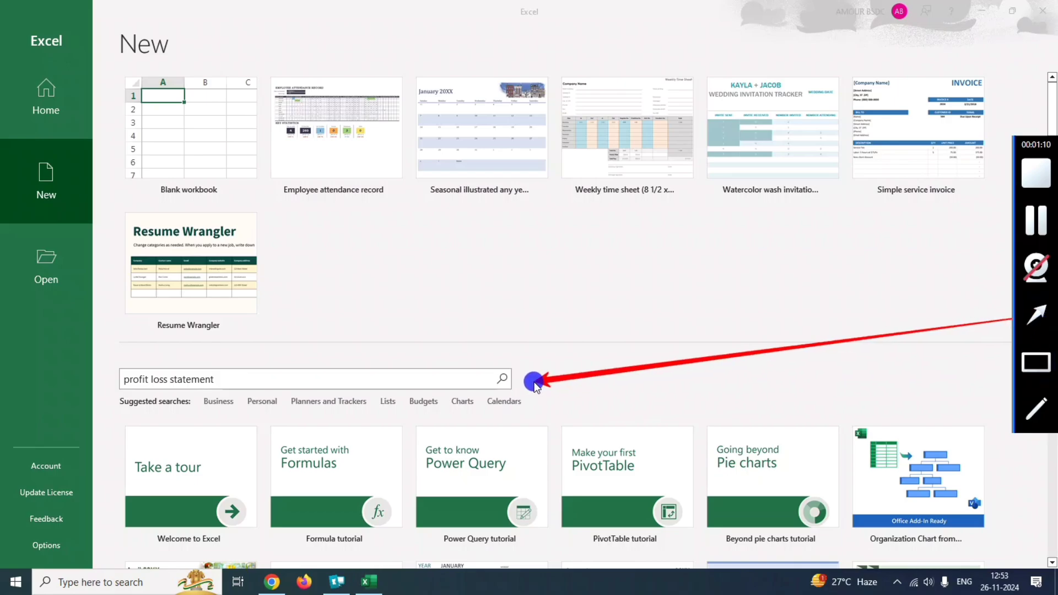
pyautogui.click(502, 378)
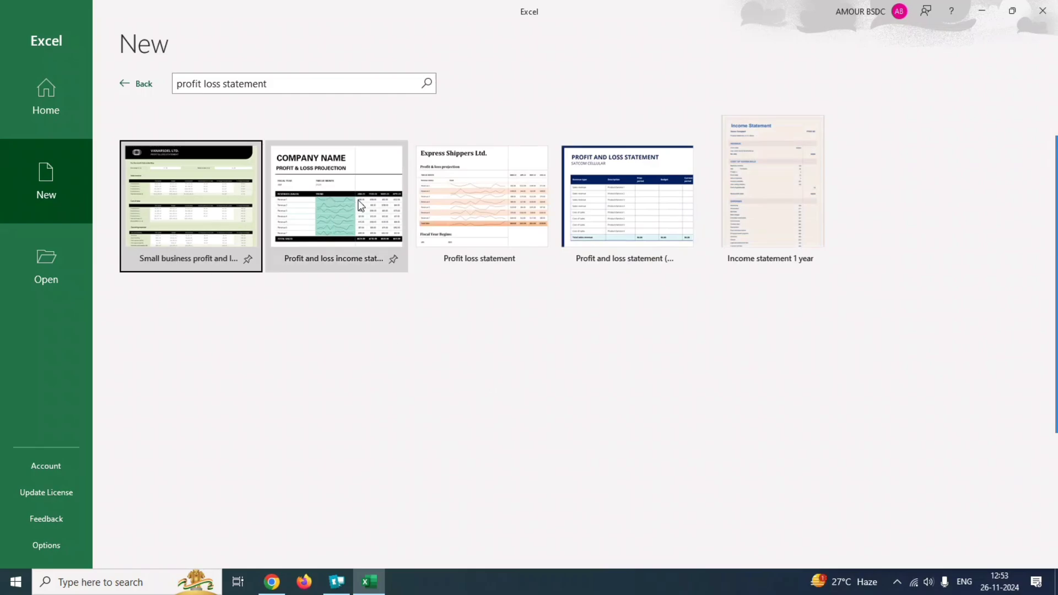
# Step: Create a workbook from the "Profit loss statement" template
pyautogui.moveTo(1056, 237)
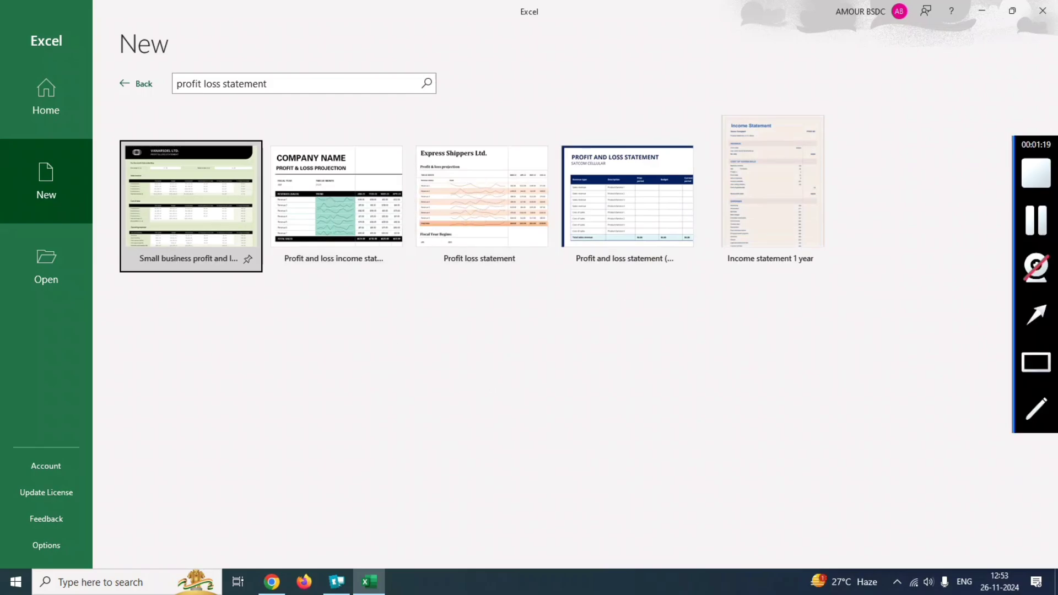
pyautogui.click(1029, 357)
pyautogui.moveTo(424, 137)
pyautogui.mouseDown()
pyautogui.moveTo(529, 265)
pyautogui.moveTo(549, 265)
pyautogui.mouseUp()
pyautogui.click(468, 207)
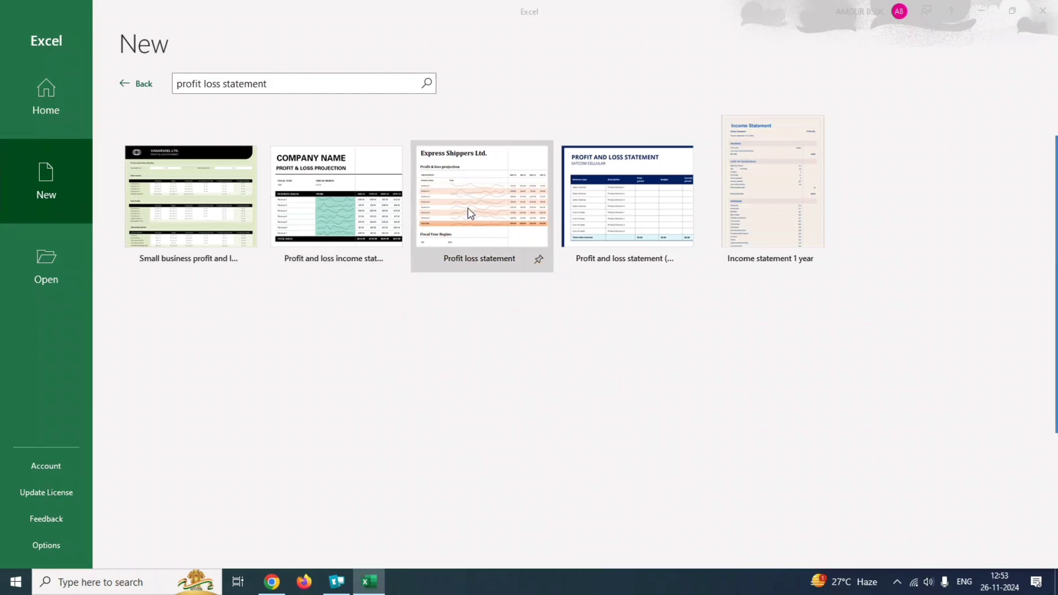
pyautogui.moveTo(1056, 276)
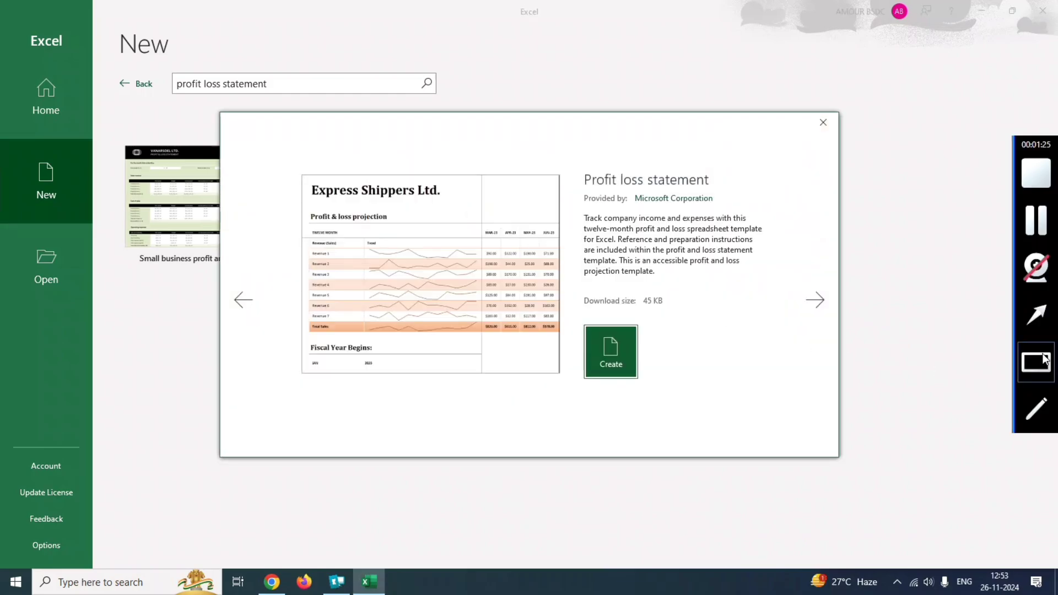
pyautogui.click(1036, 362)
pyautogui.moveTo(558, 310)
pyautogui.mouseDown()
pyautogui.moveTo(595, 325)
pyautogui.moveTo(687, 414)
pyautogui.mouseUp()
pyautogui.click(614, 353)
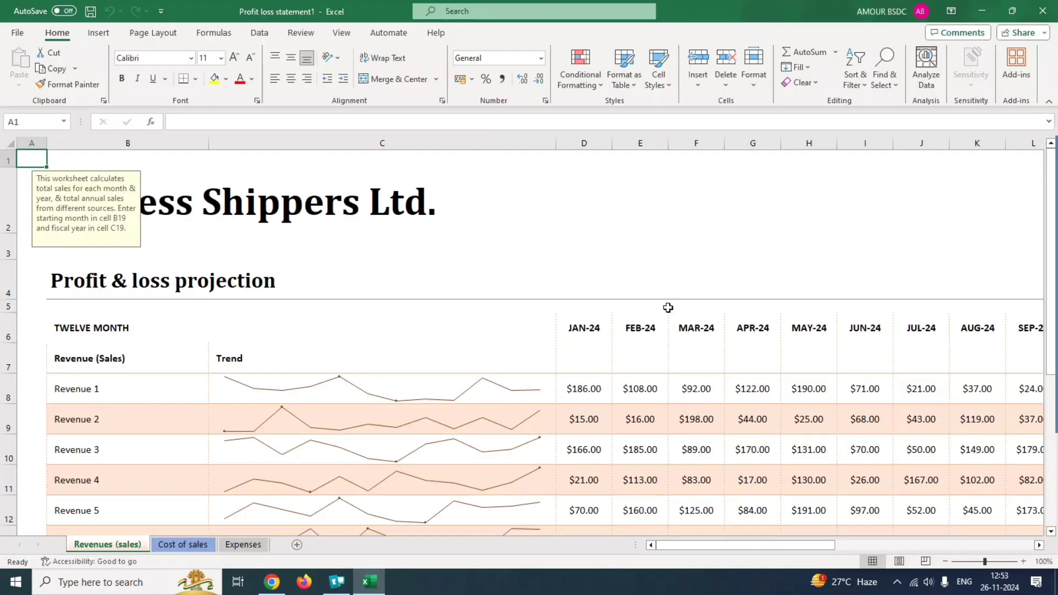
# Step: Submit the answer to the first exam question and start question 2 in ERA Explorer
pyautogui.moveTo(1056, 276)
pyautogui.click(1036, 229)
pyautogui.click(879, 551)
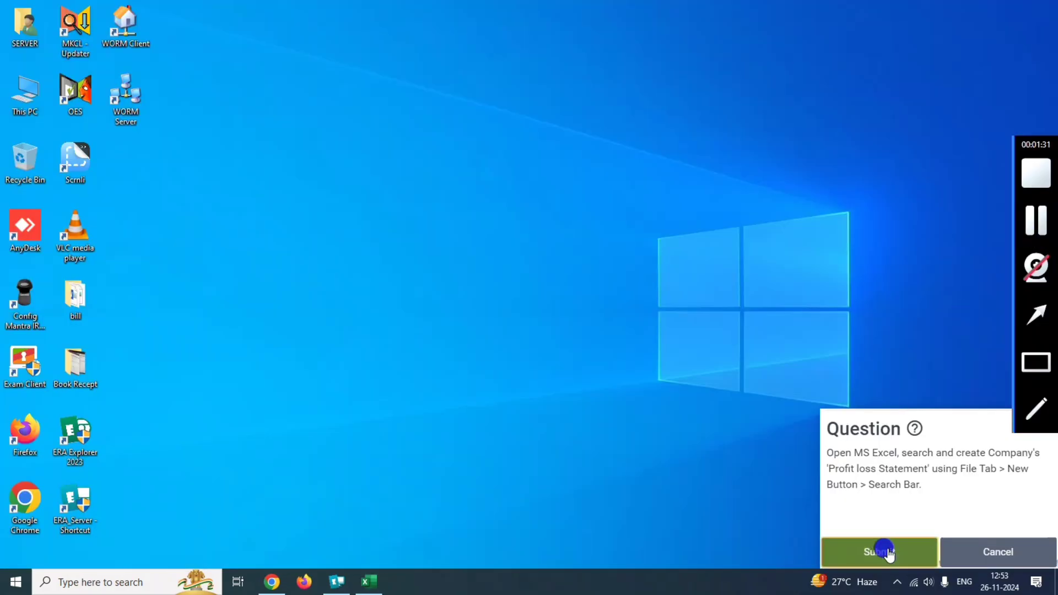
pyautogui.click(529, 359)
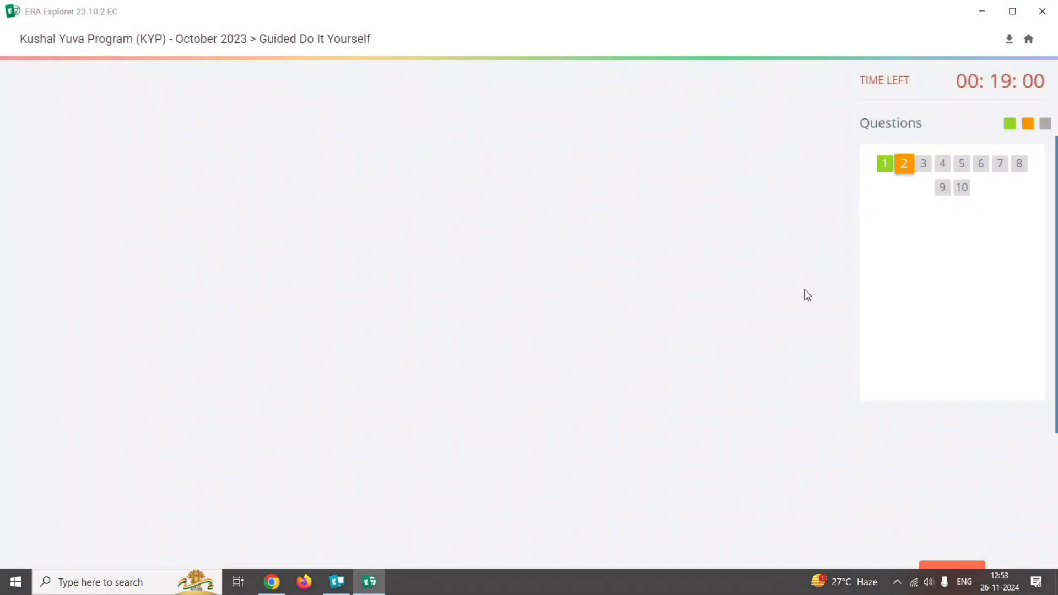
pyautogui.moveTo(1055, 232)
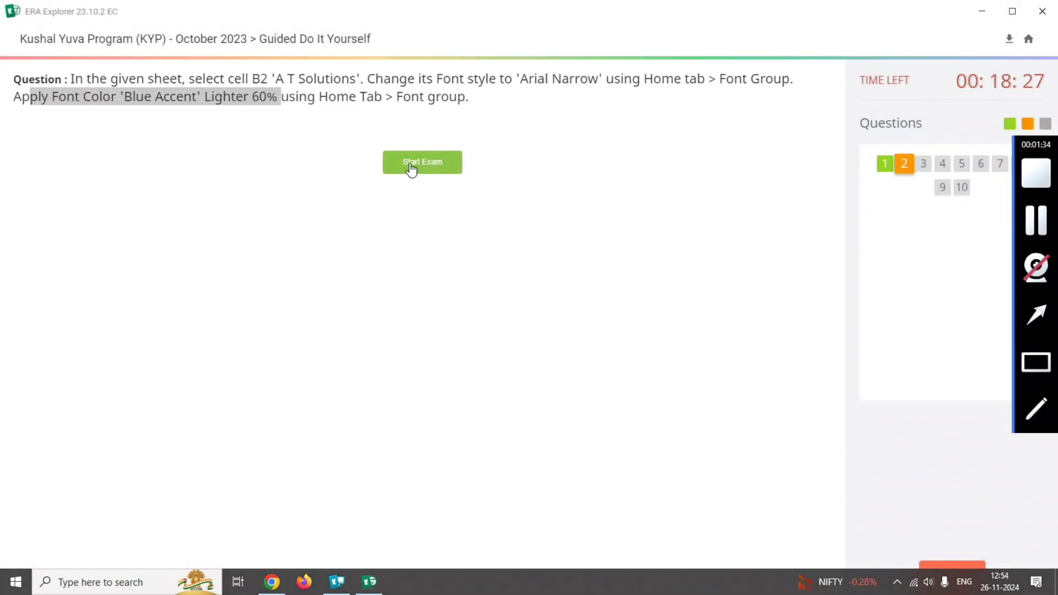
pyautogui.click(411, 165)
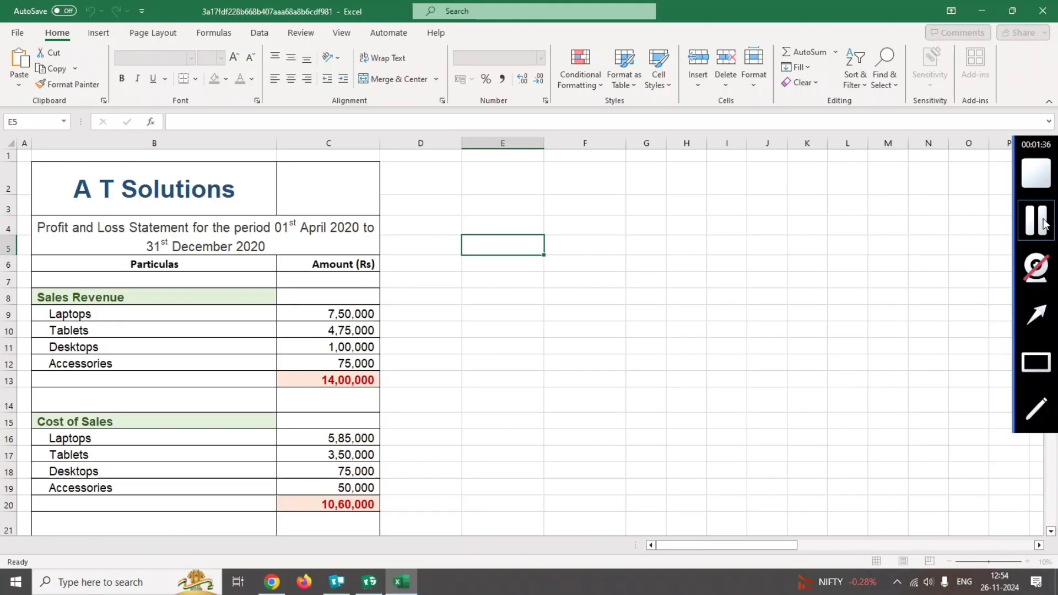
# Step: Change the font of the "A T Solutions" heading in cell B2 to Arial Narrow
pyautogui.click(1043, 223)
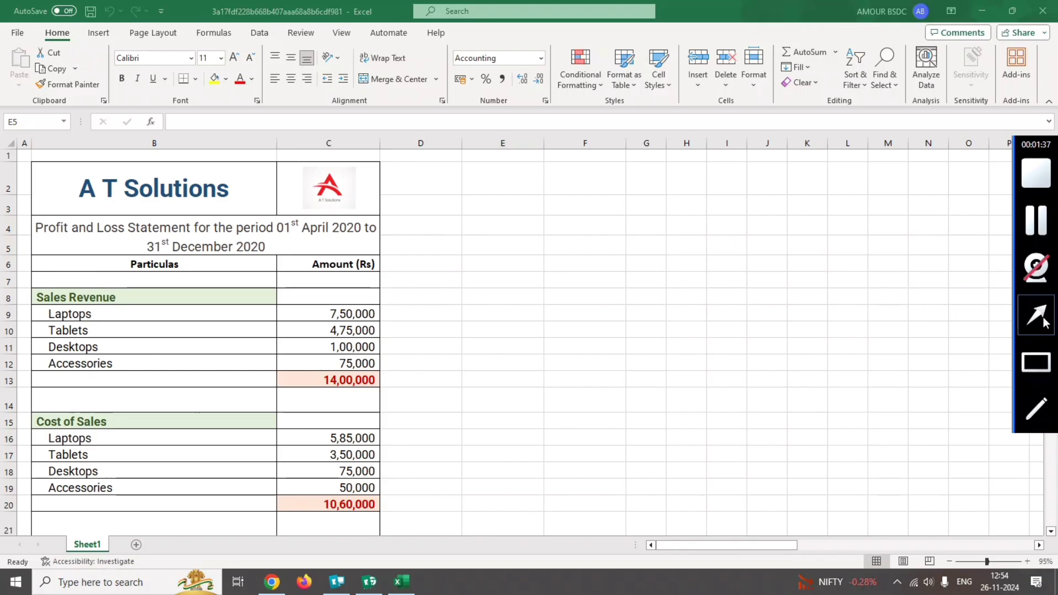
pyautogui.moveTo(1038, 316)
pyautogui.mouseDown()
pyautogui.moveTo(177, 170)
pyautogui.moveTo(201, 189)
pyautogui.mouseUp()
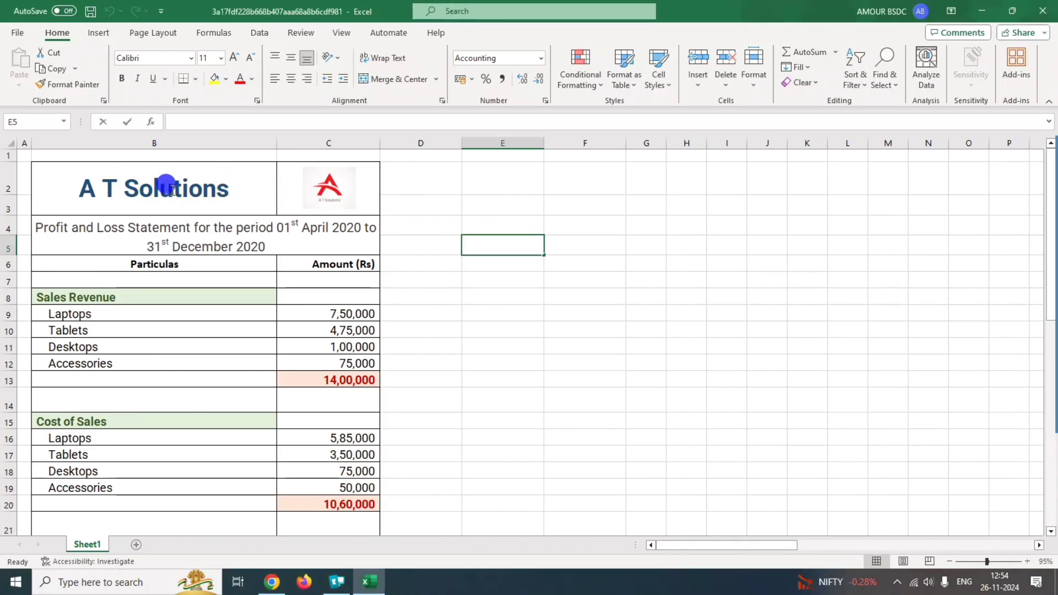
pyautogui.click(179, 189)
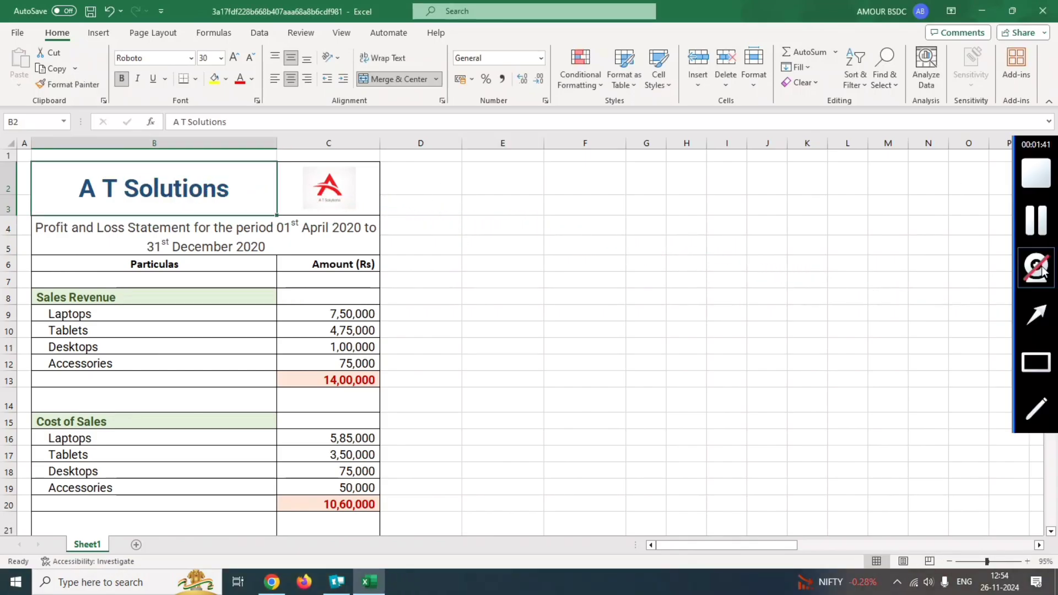
pyautogui.click(1036, 314)
pyautogui.moveTo(643, 451)
pyautogui.mouseDown()
pyautogui.moveTo(457, 384)
pyautogui.moveTo(184, 48)
pyautogui.moveTo(151, 40)
pyautogui.moveTo(163, 61)
pyautogui.mouseUp()
pyautogui.click(163, 59)
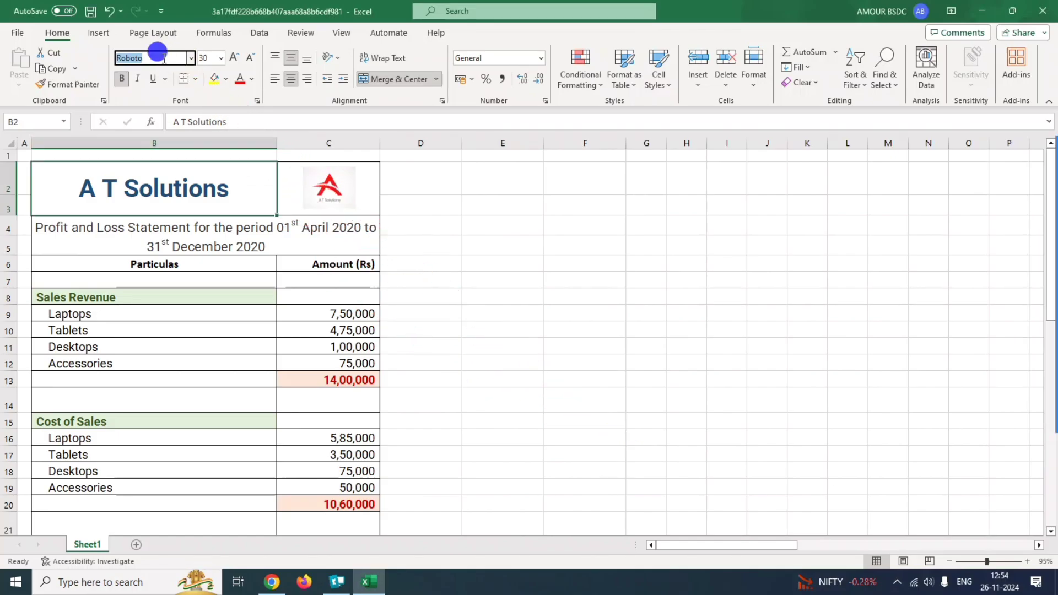
pyautogui.write('Ar')
pyautogui.write('ial Narrow')
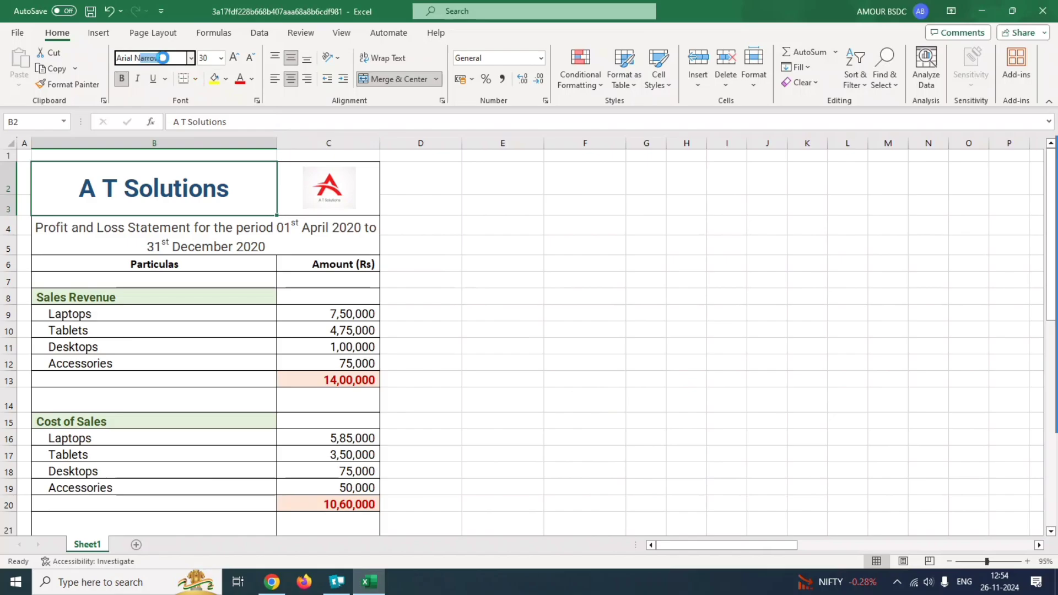
pyautogui.press('Return')
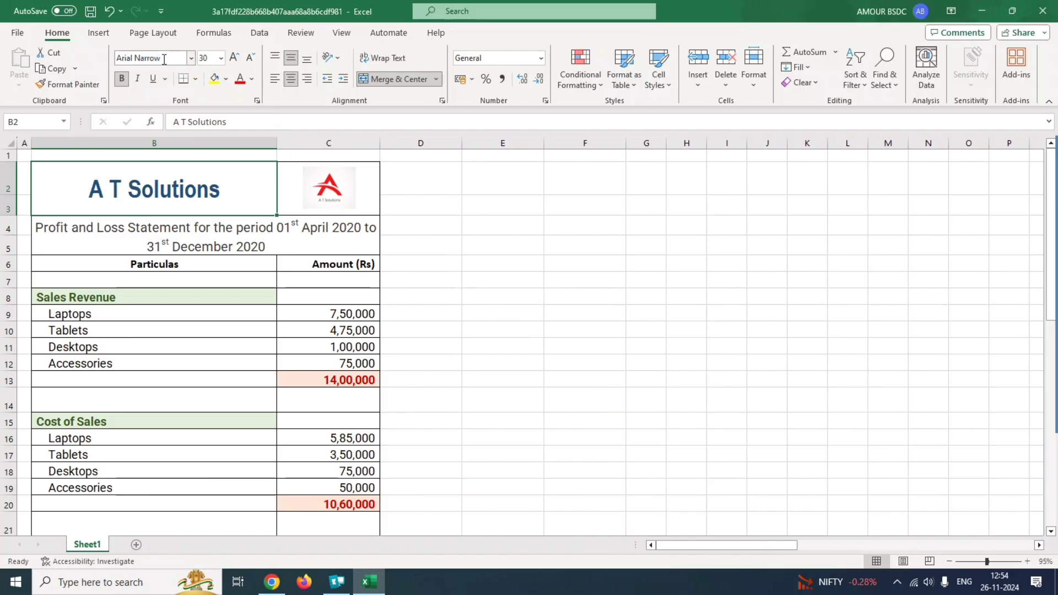
pyautogui.click(192, 58)
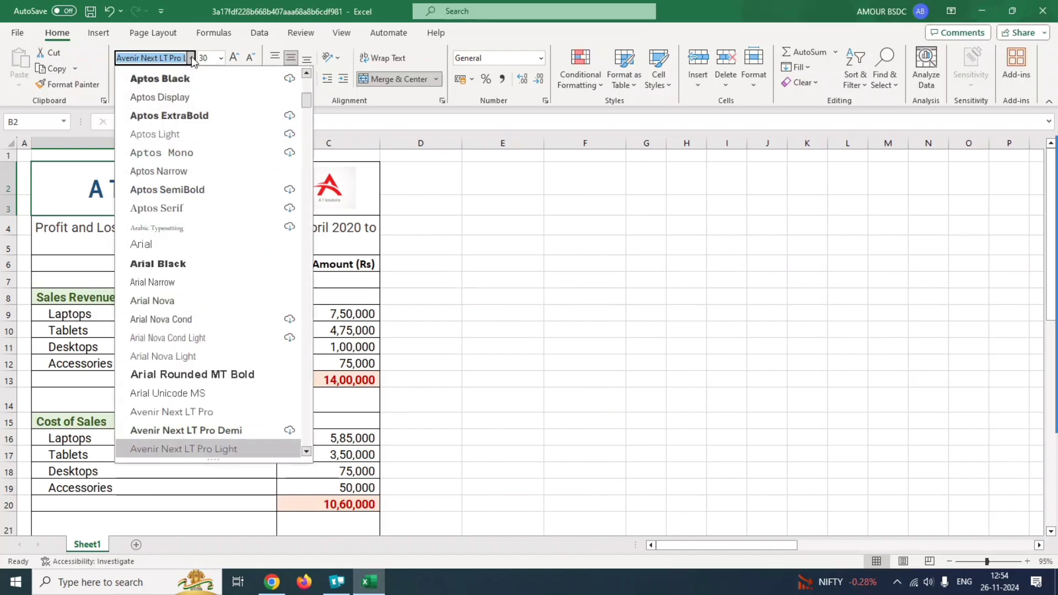
pyautogui.click(159, 280)
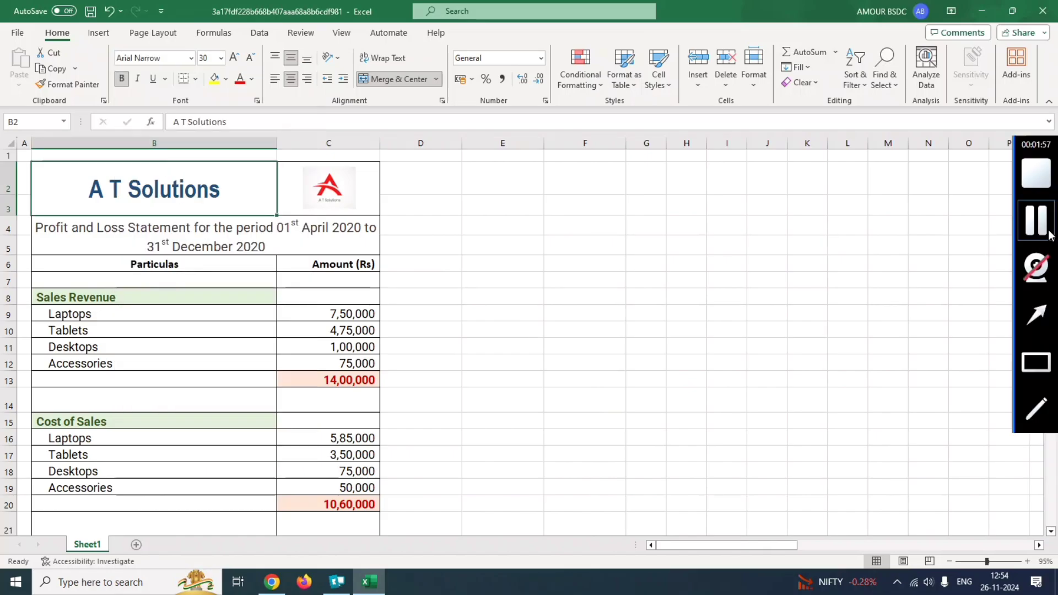
# Step: Set the font color of the "A T Solutions" heading in cell B2 to Blue, Accent 5, Lighter 60%
pyautogui.click(1037, 221)
pyautogui.click(1037, 321)
pyautogui.moveTo(724, 394)
pyautogui.mouseDown()
pyautogui.moveTo(554, 375)
pyautogui.moveTo(254, 83)
pyautogui.mouseUp()
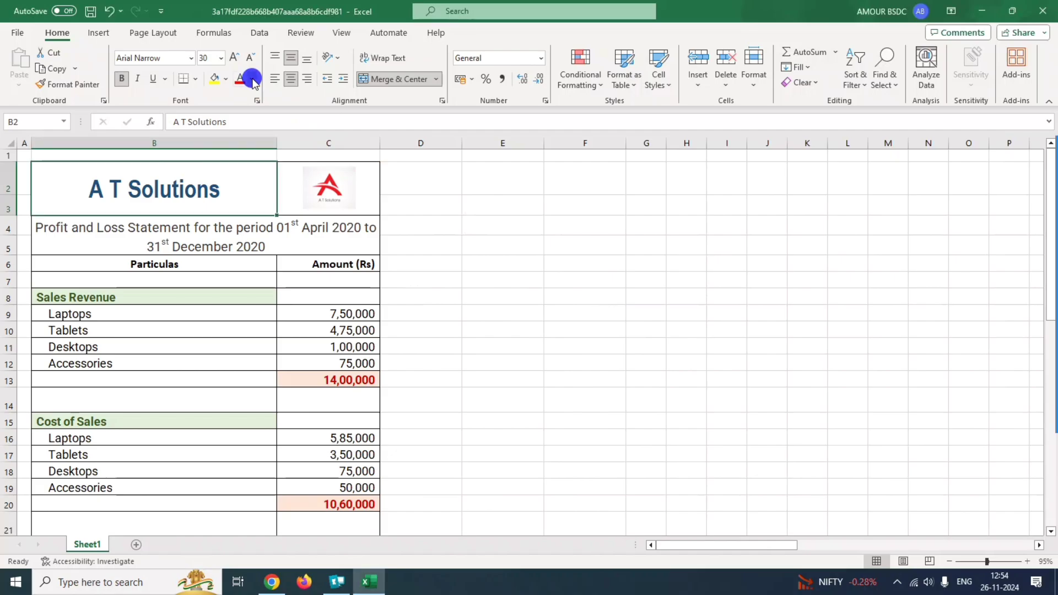
pyautogui.click(252, 80)
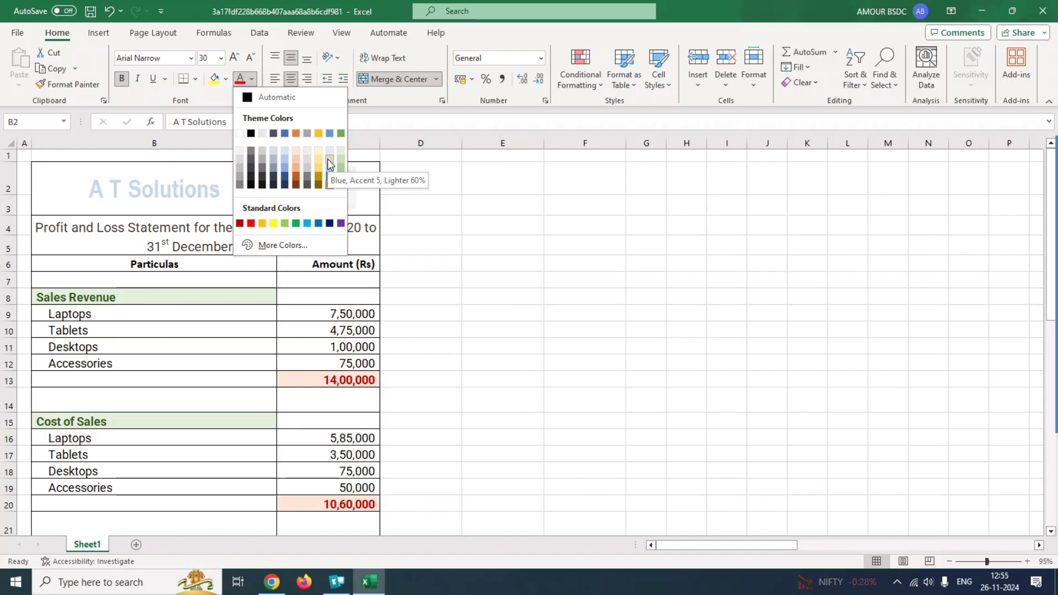
pyautogui.click(274, 149)
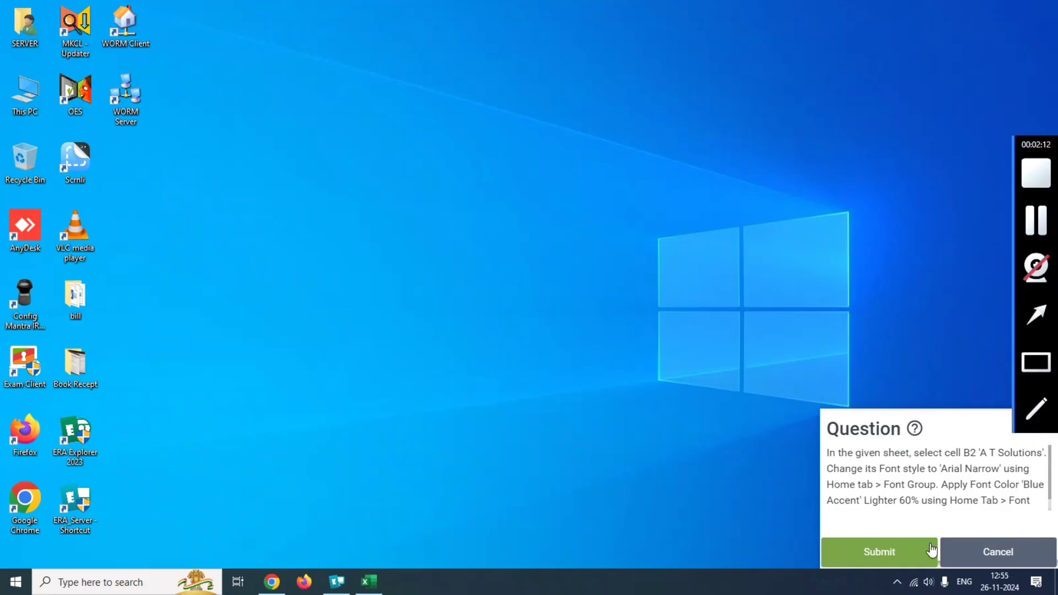
# Step: Submit the answer to question 2 in ERA Explorer and start question 3 on aligning cell B15
pyautogui.click(909, 551)
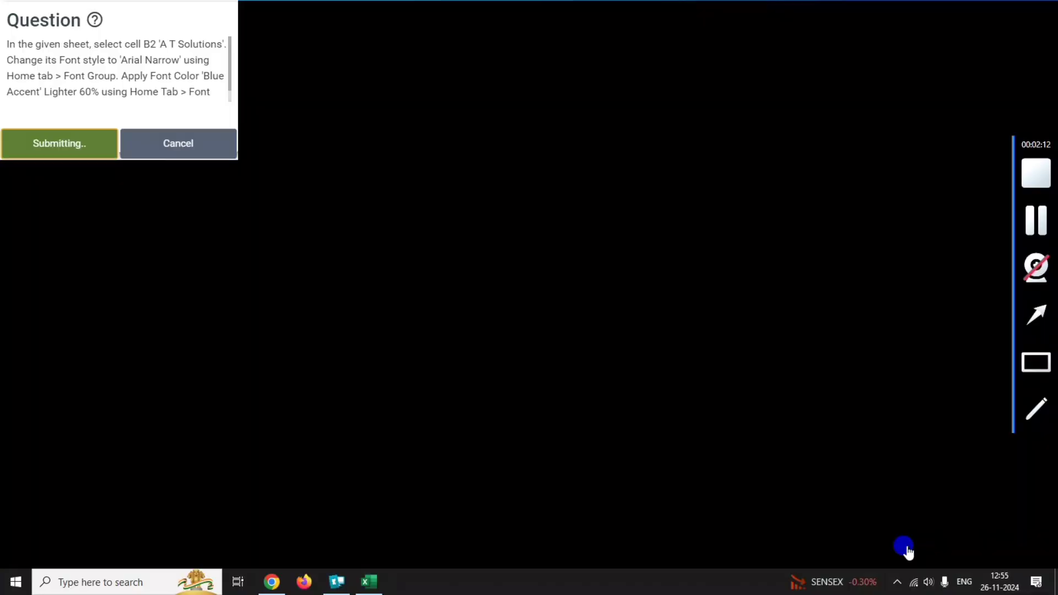
pyautogui.click(532, 361)
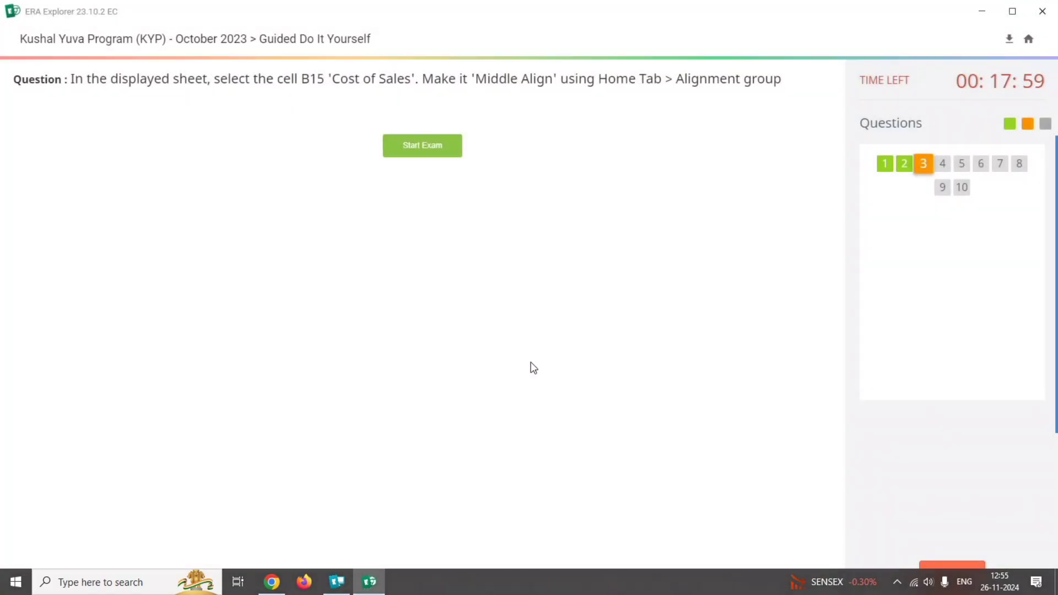
pyautogui.moveTo(303, 81); pyautogui.dragTo(561, 92)
pyautogui.moveTo(302, 79); pyautogui.dragTo(339, 88)
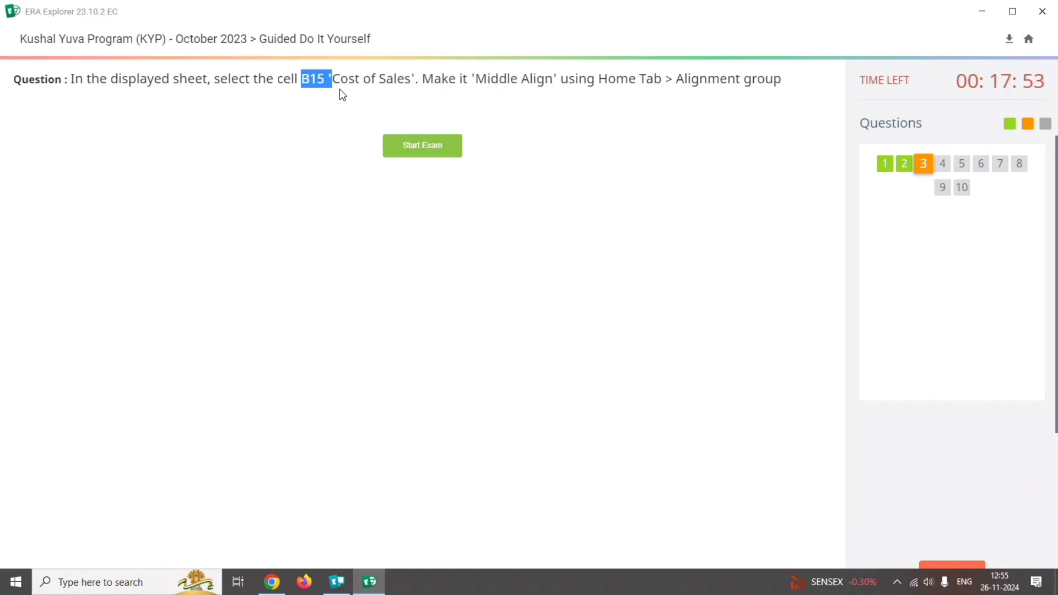
pyautogui.click(433, 150)
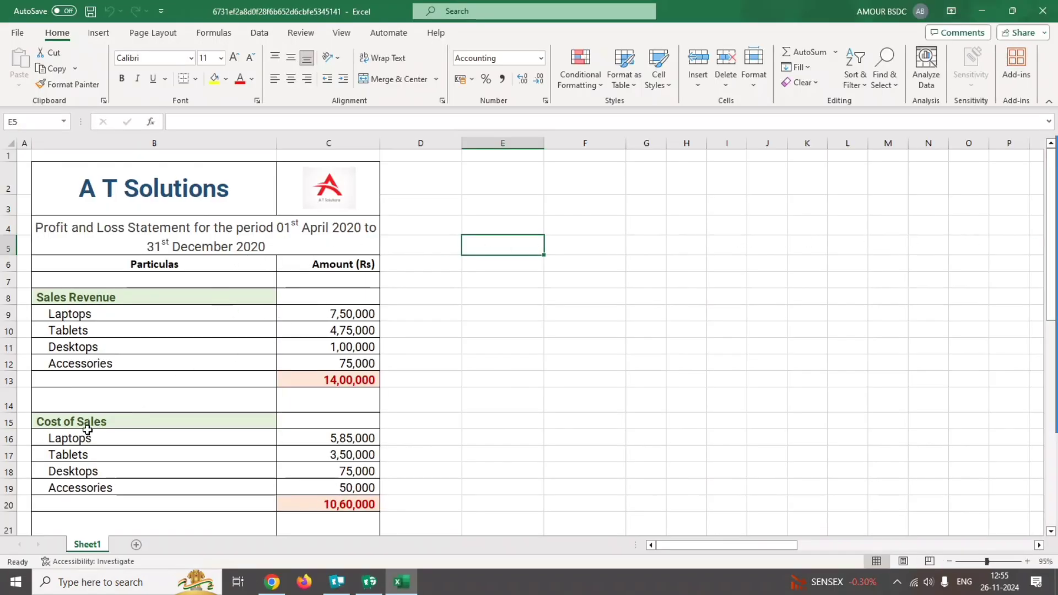
# Step: Apply Middle Align to the "Cost of Sales" heading in cell B15
pyautogui.moveTo(1055, 386)
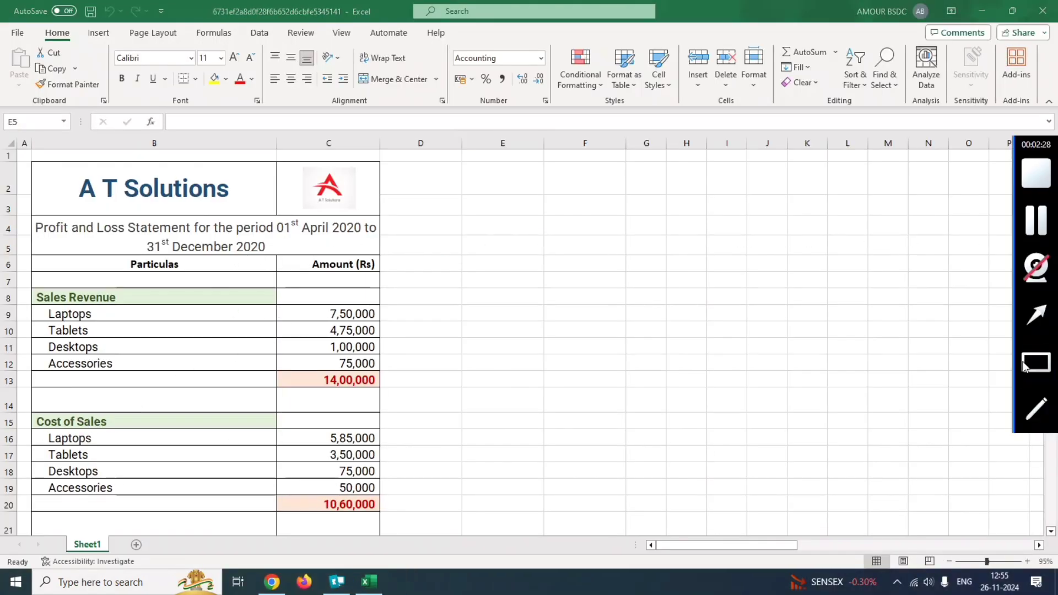
pyautogui.click(246, 421)
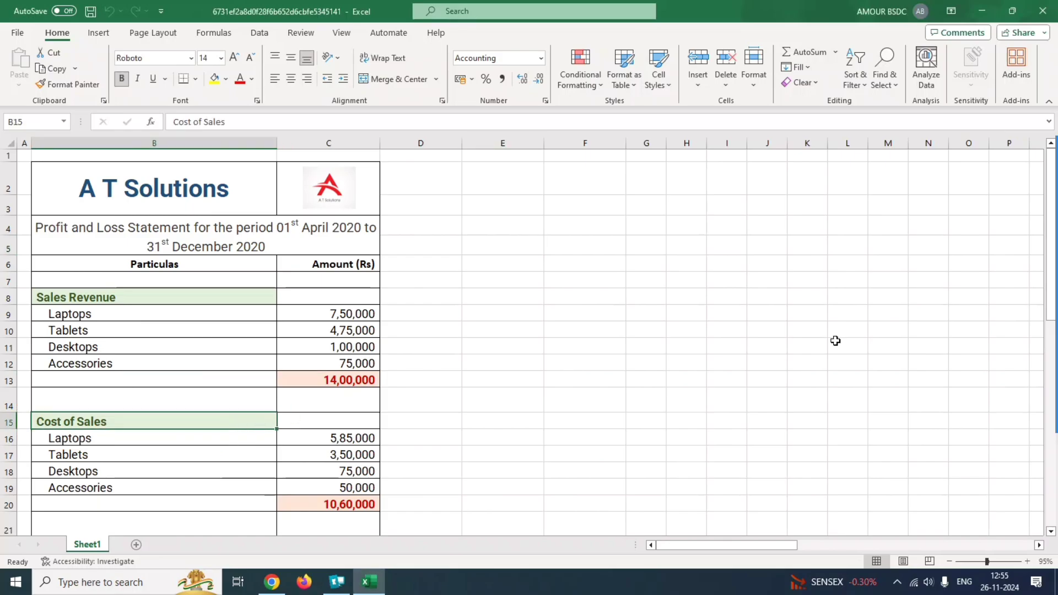
pyautogui.moveTo(1048, 301)
pyautogui.click(1042, 360)
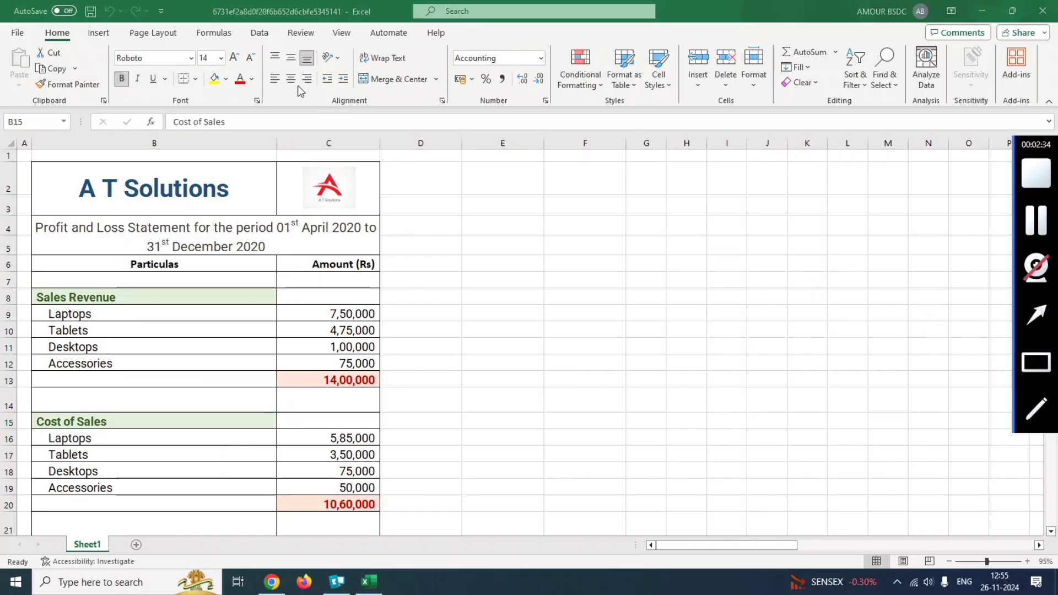
pyautogui.moveTo(279, 49); pyautogui.dragTo(302, 73)
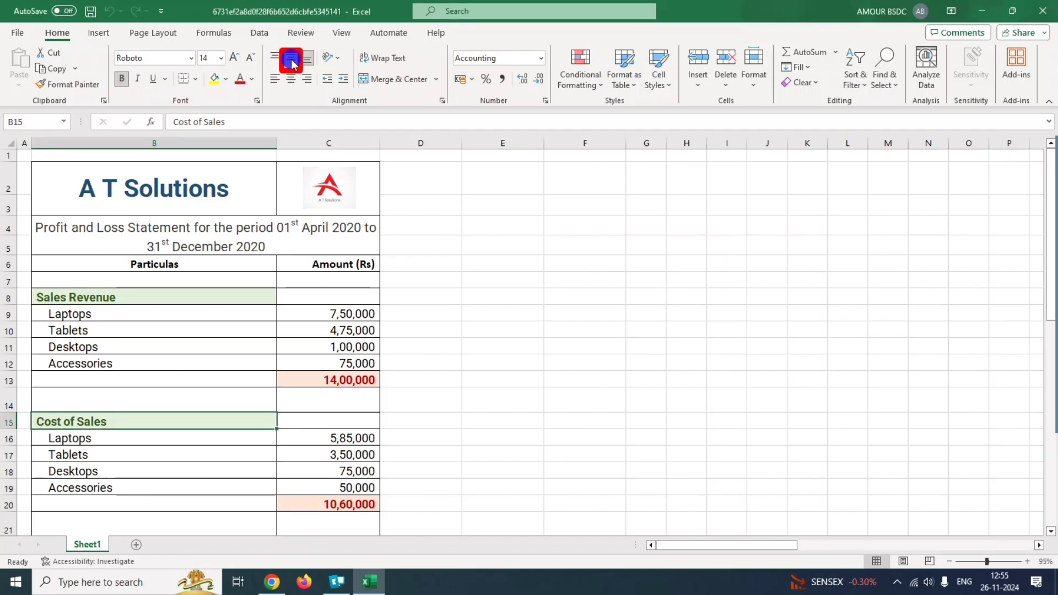
pyautogui.click(292, 64)
pyautogui.moveTo(1050, 220)
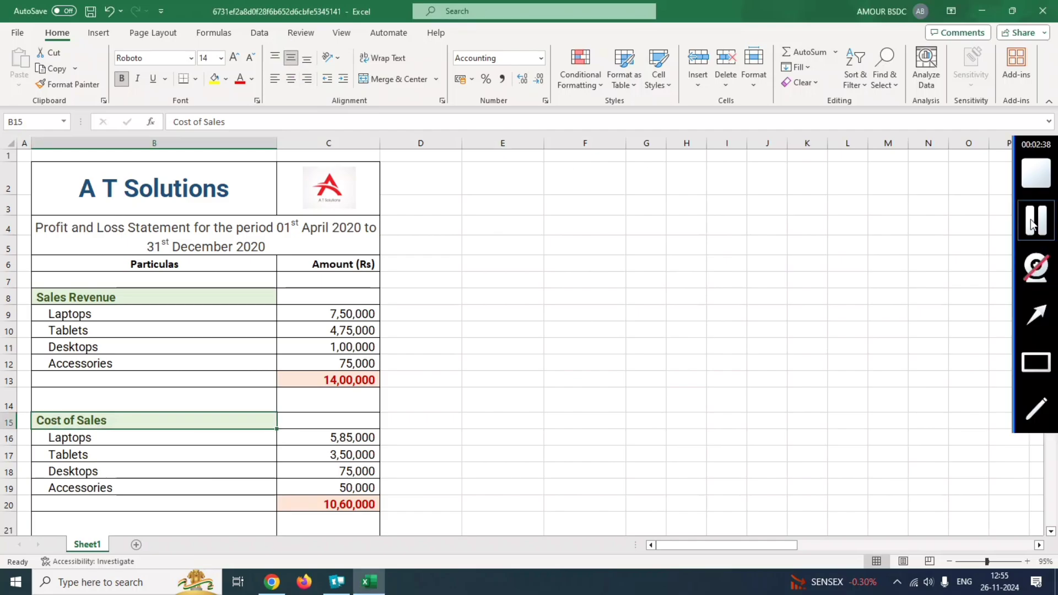
# Step: Minimize the workbook, submit the answer to question 3 in ERA Explorer and start question 4 on wrapping text
pyautogui.click(982, 11)
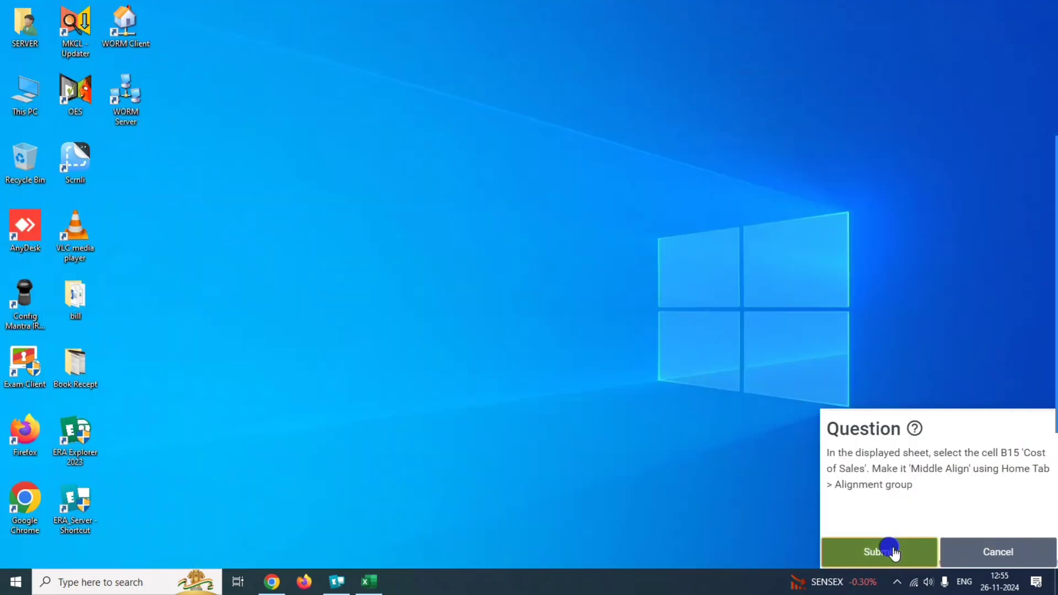
pyautogui.click(894, 552)
pyautogui.click(529, 361)
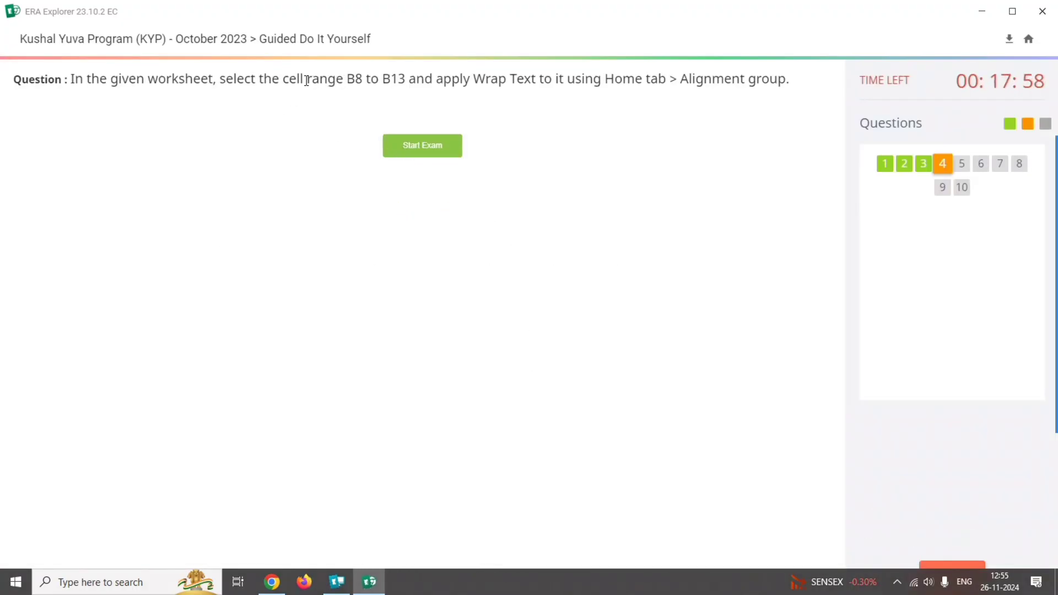
pyautogui.moveTo(208, 79); pyautogui.dragTo(409, 80)
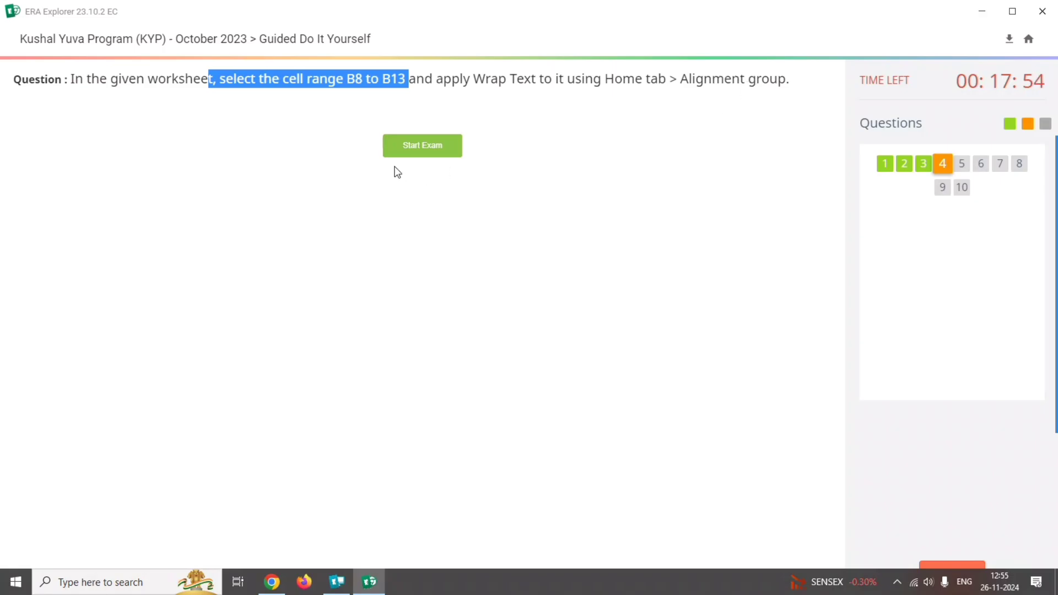
pyautogui.click(422, 145)
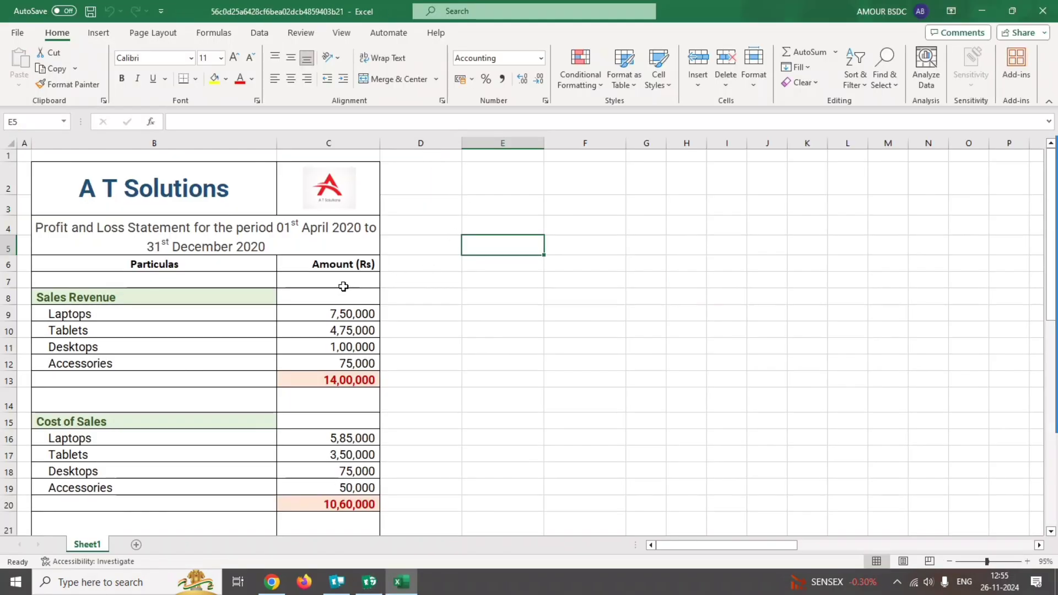
# Step: Apply Wrap Text to the Sales Revenue cell range B8 to B13
pyautogui.moveTo(83, 292); pyautogui.dragTo(89, 375)
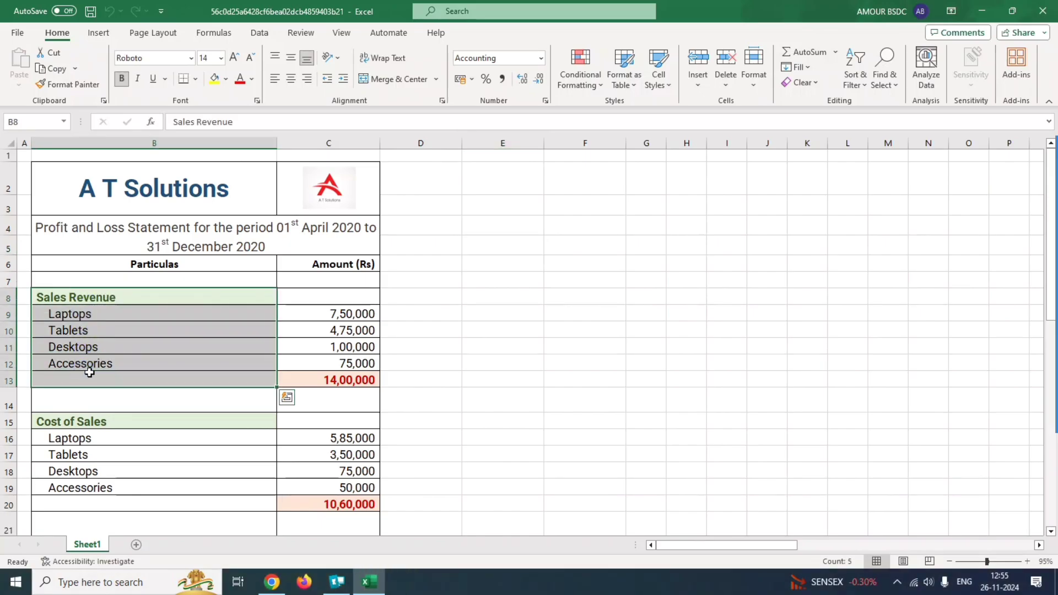
pyautogui.click(1035, 222)
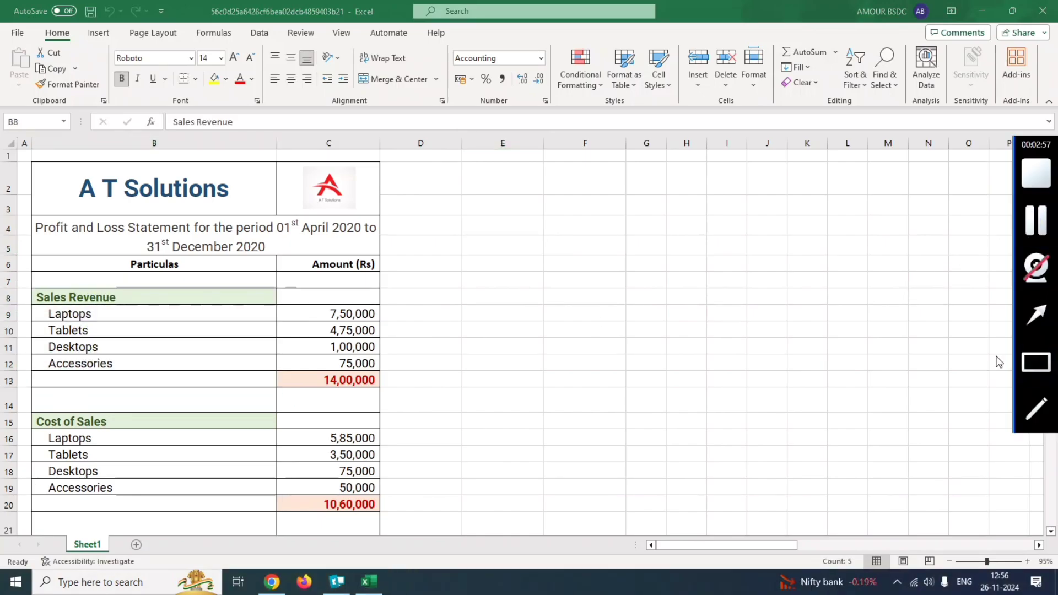
pyautogui.click(1046, 315)
pyautogui.moveTo(676, 428)
pyautogui.mouseDown()
pyautogui.moveTo(647, 427)
pyautogui.moveTo(395, 87)
pyautogui.moveTo(385, 58)
pyautogui.mouseUp()
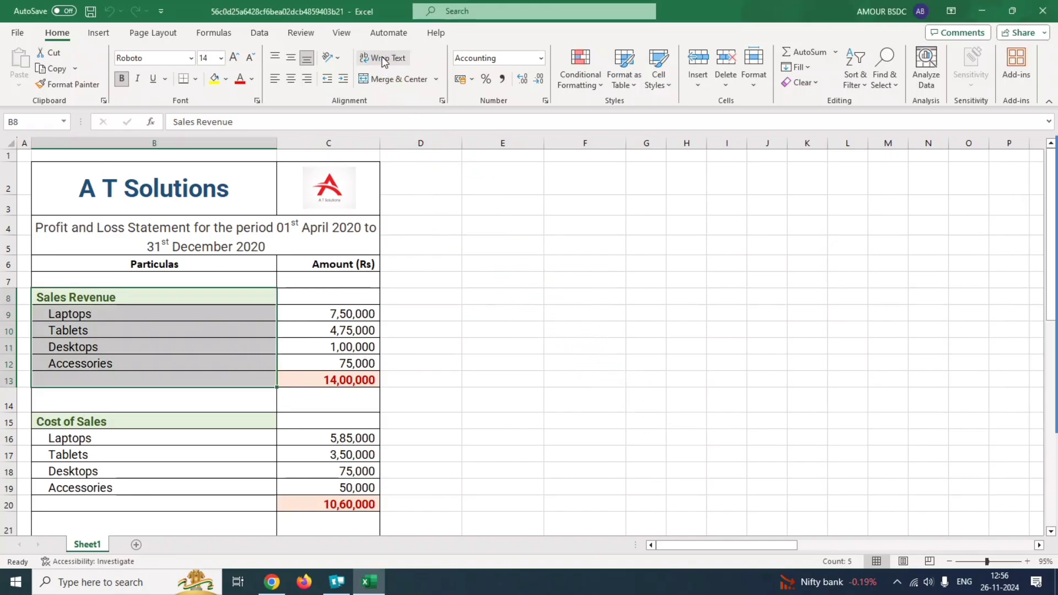
pyautogui.click(385, 58)
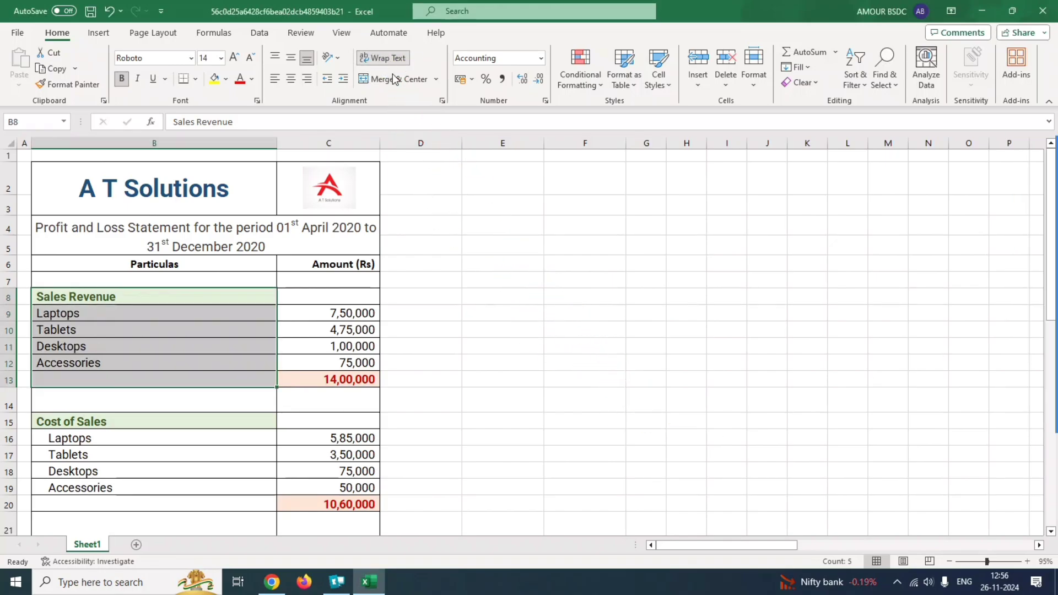
# Step: Minimize the workbook, submit the answer to question 4 in ERA Explorer and start question 5 on AutoSum
pyautogui.click(982, 12)
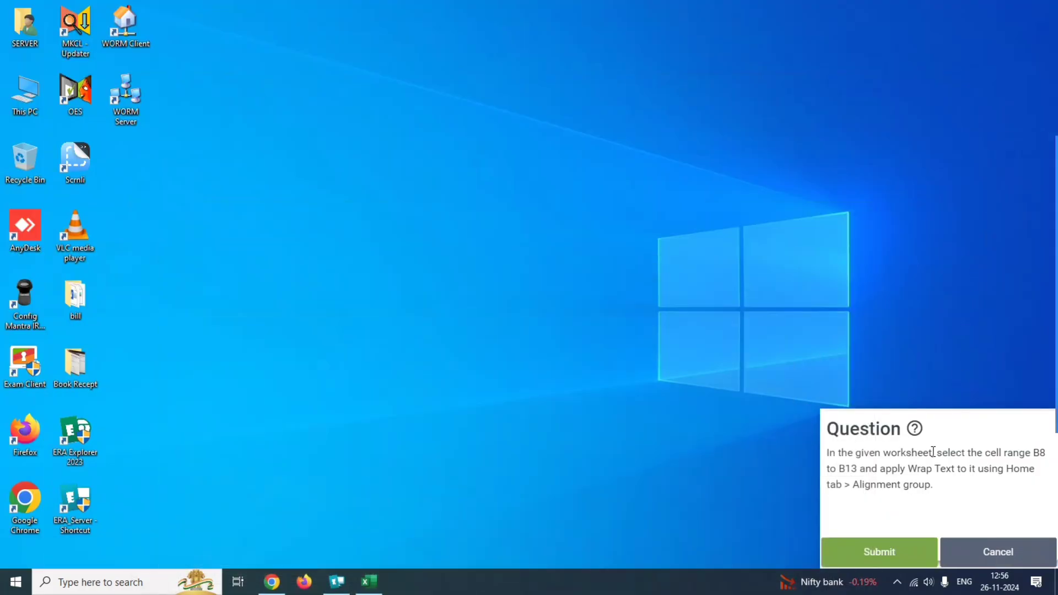
pyautogui.click(895, 552)
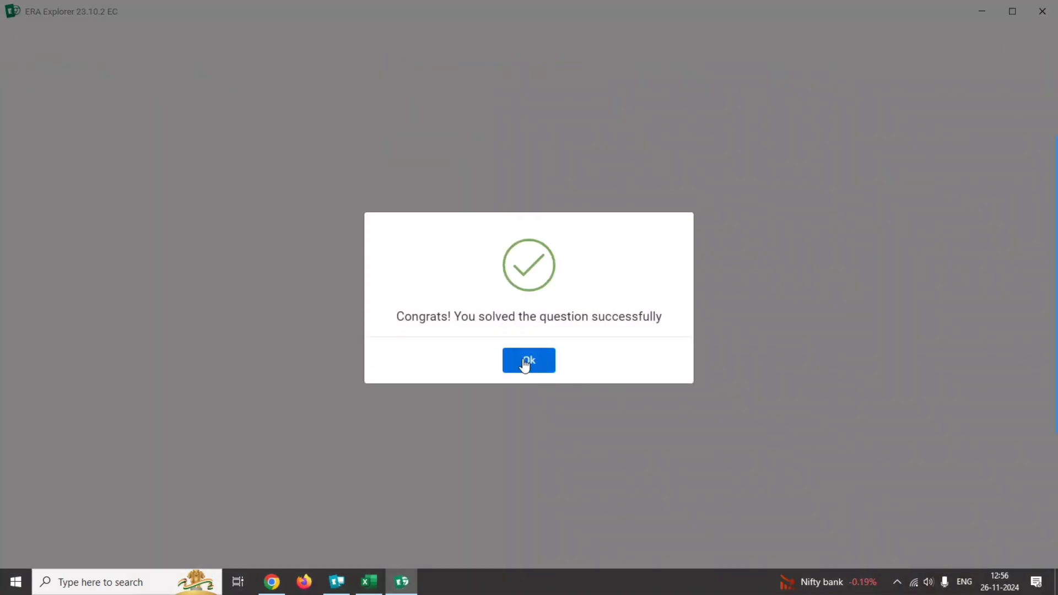
pyautogui.click(524, 361)
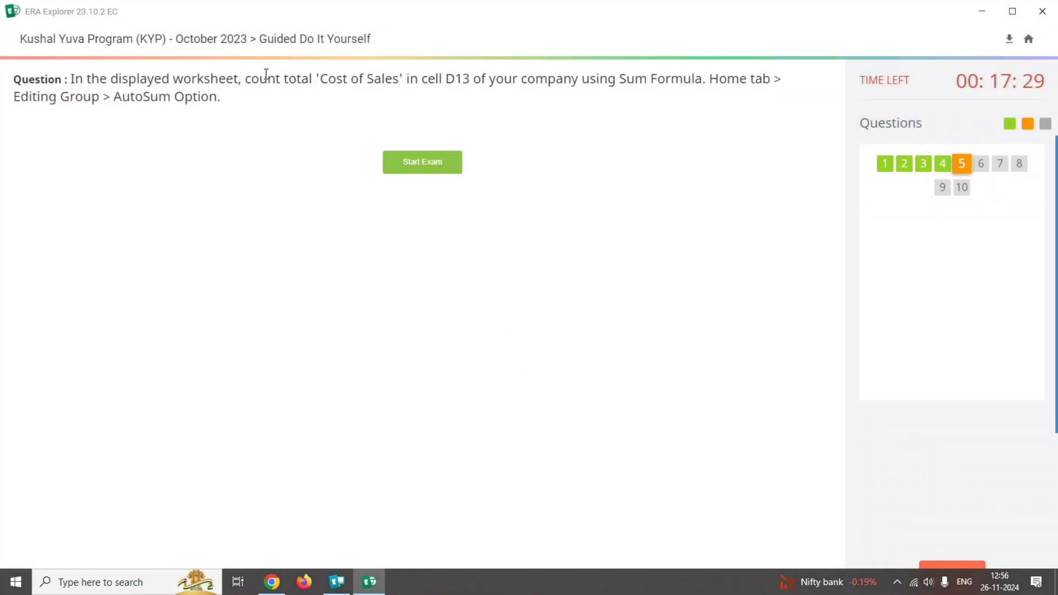
pyautogui.moveTo(249, 77); pyautogui.dragTo(471, 81)
pyautogui.moveTo(123, 99); pyautogui.dragTo(224, 102)
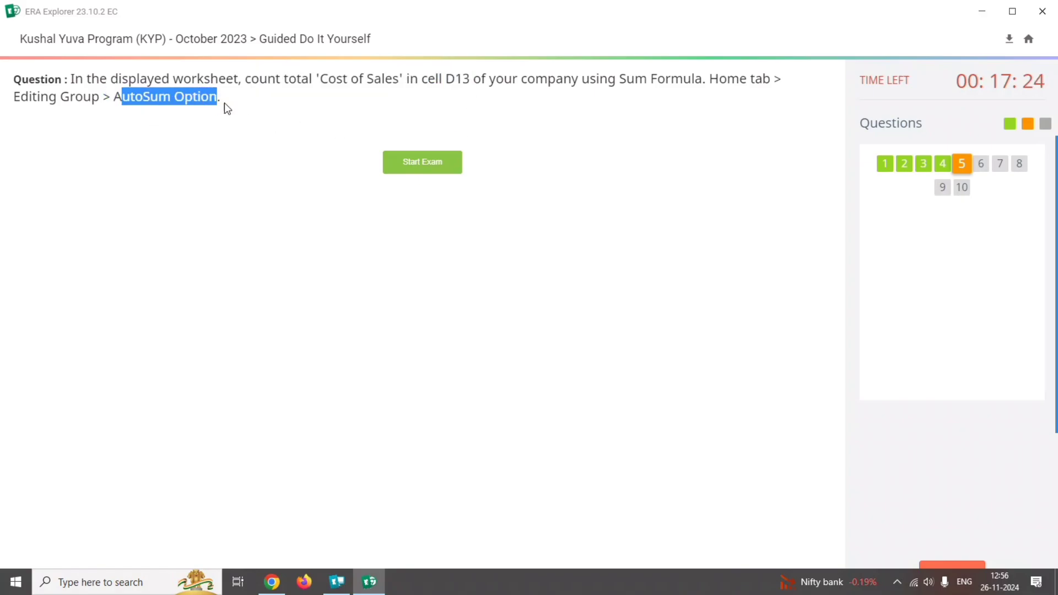
pyautogui.click(416, 163)
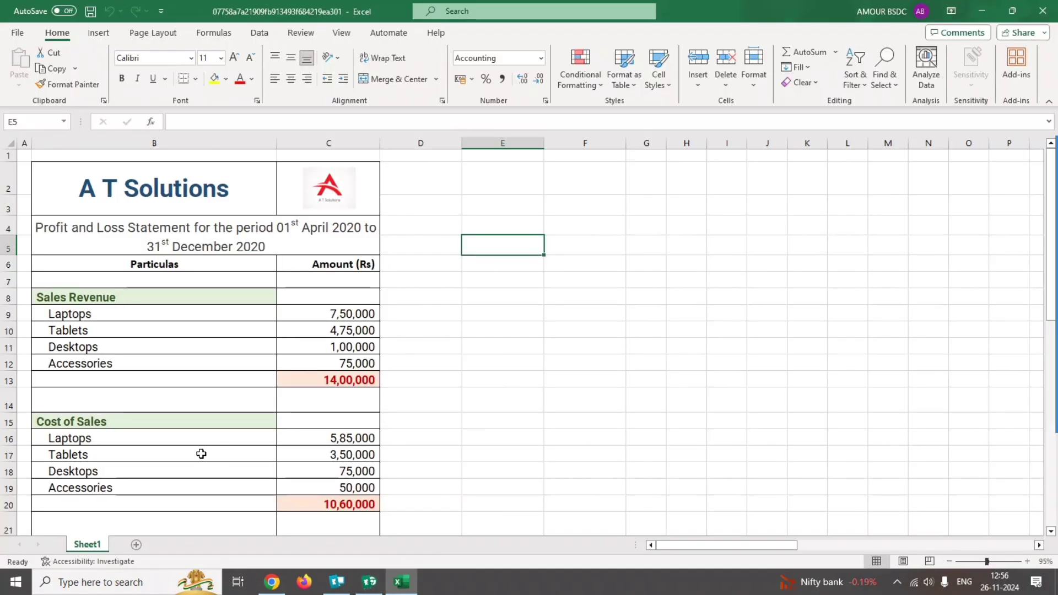
# Step: Enter the AutoSum formula =SUM(C20) in cell C21, below the Cost of Sales amounts
pyautogui.click(337, 516)
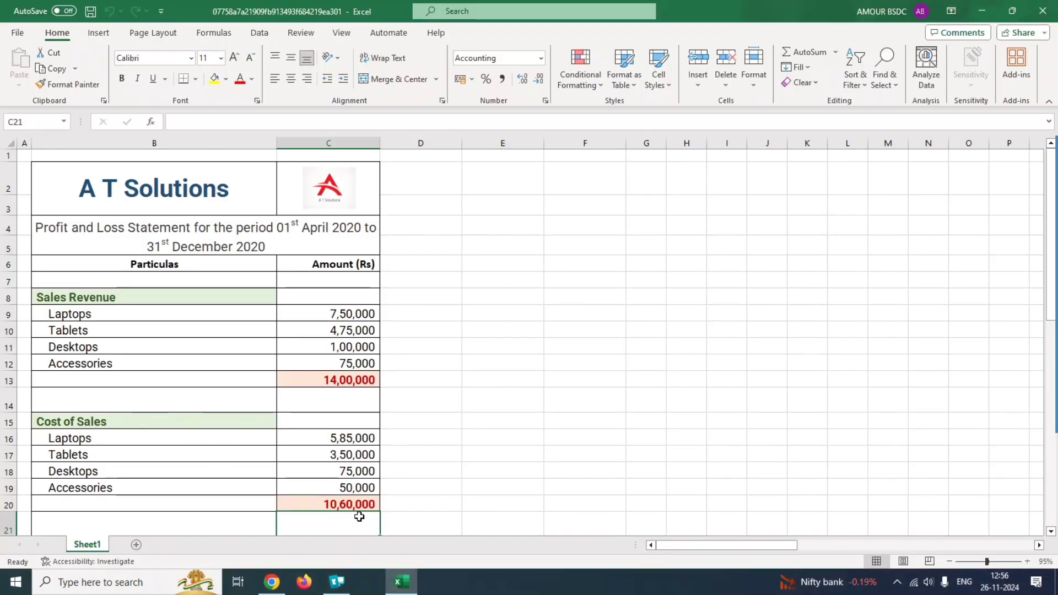
pyautogui.scroll(-1, 367, 483)
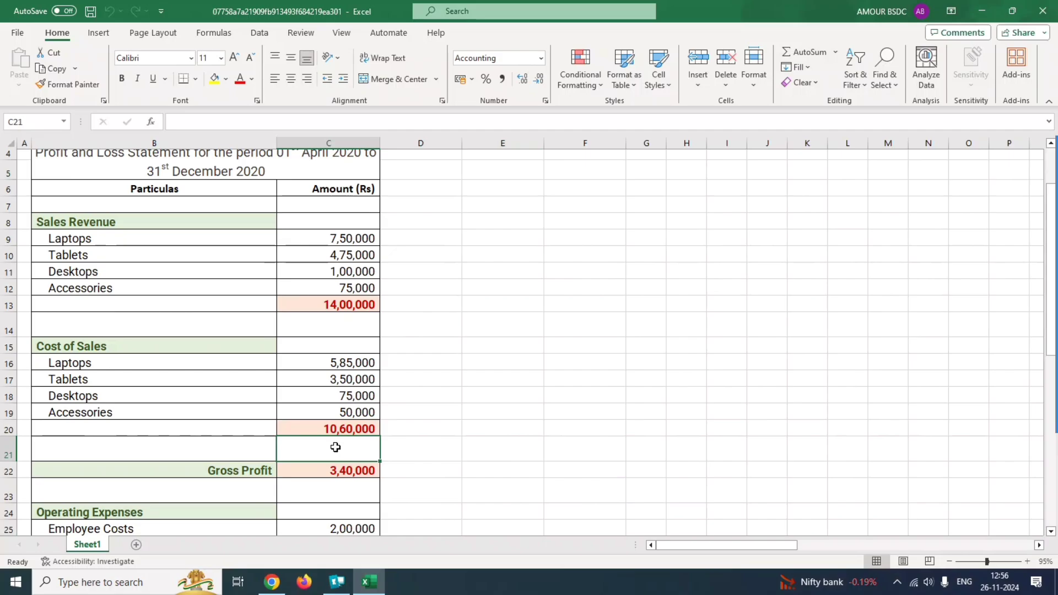
pyautogui.moveTo(1057, 264)
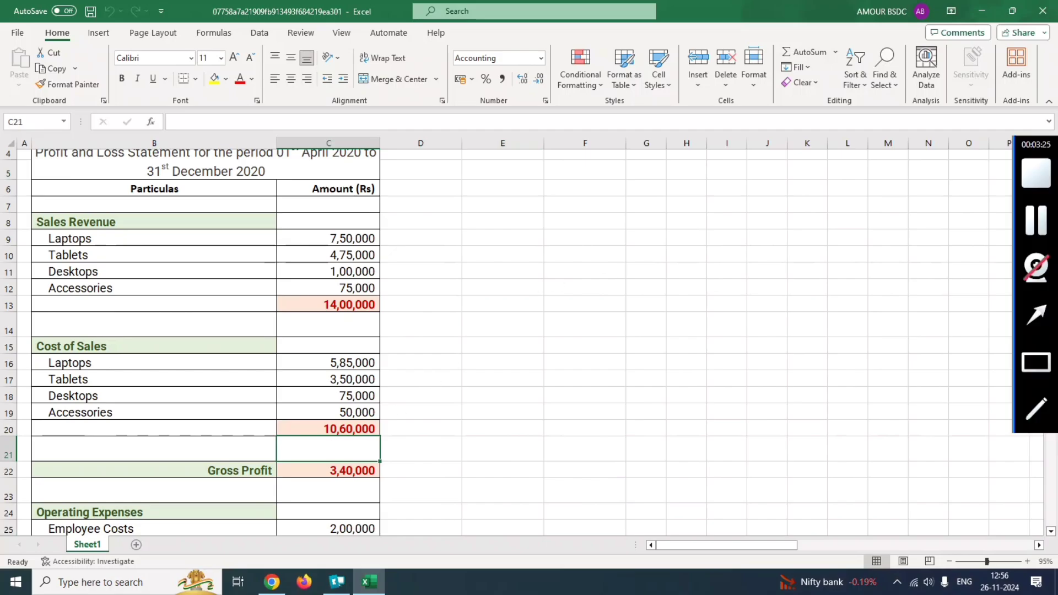
pyautogui.click(1037, 329)
pyautogui.moveTo(675, 427)
pyautogui.mouseDown()
pyautogui.moveTo(642, 279)
pyautogui.moveTo(789, 113)
pyautogui.mouseUp()
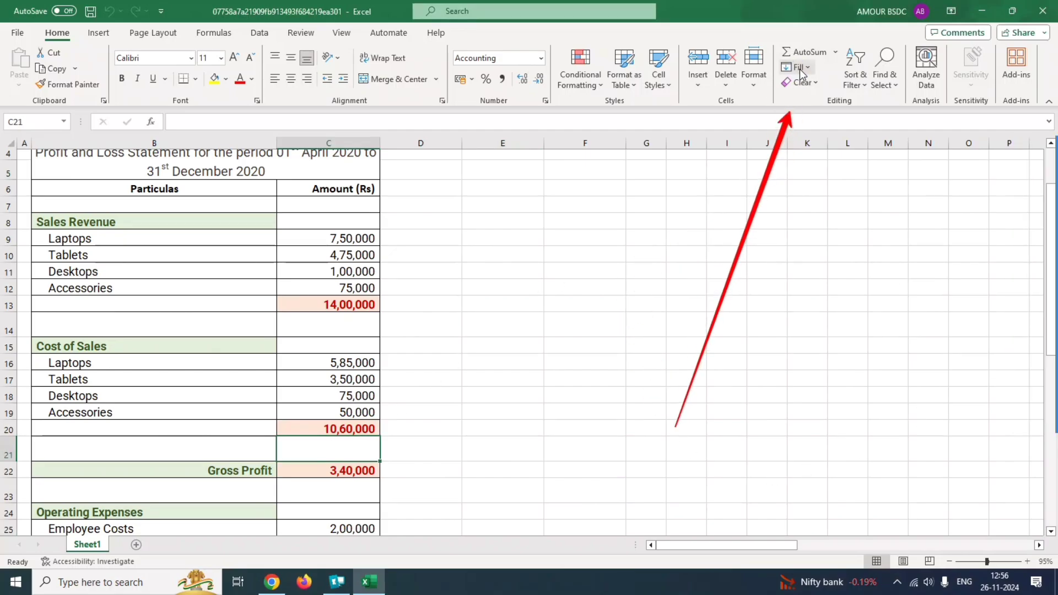
pyautogui.moveTo(1056, 330)
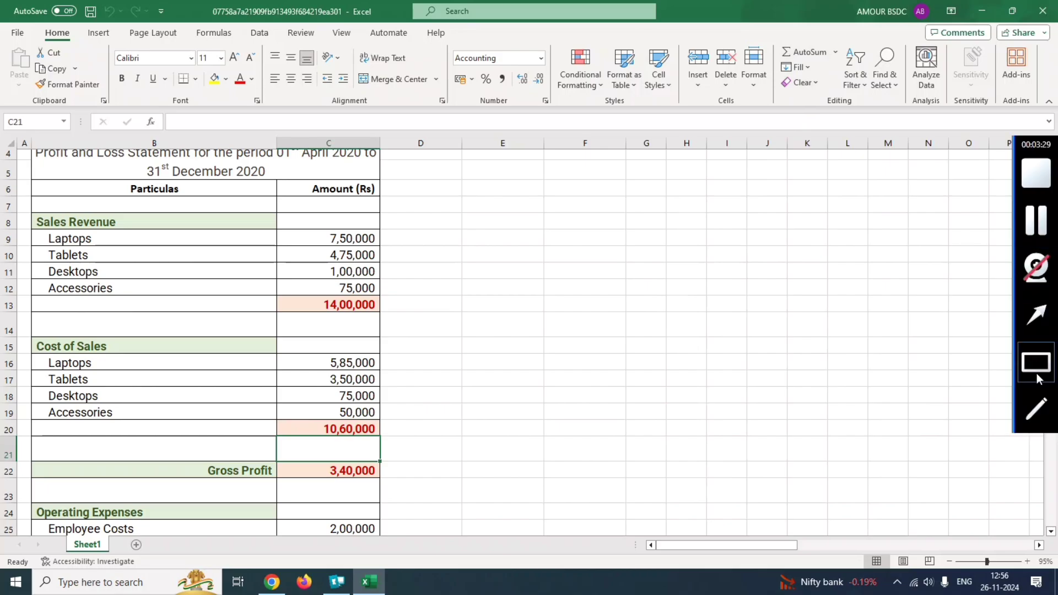
pyautogui.moveTo(775, 45); pyautogui.dragTo(819, 61)
pyautogui.click(336, 448)
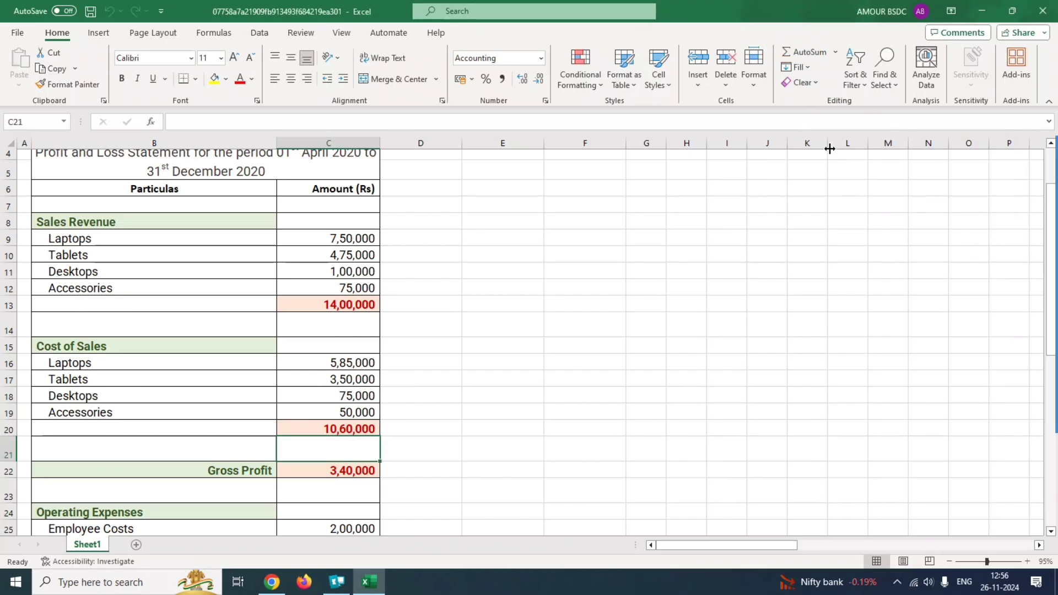
pyautogui.click(826, 53)
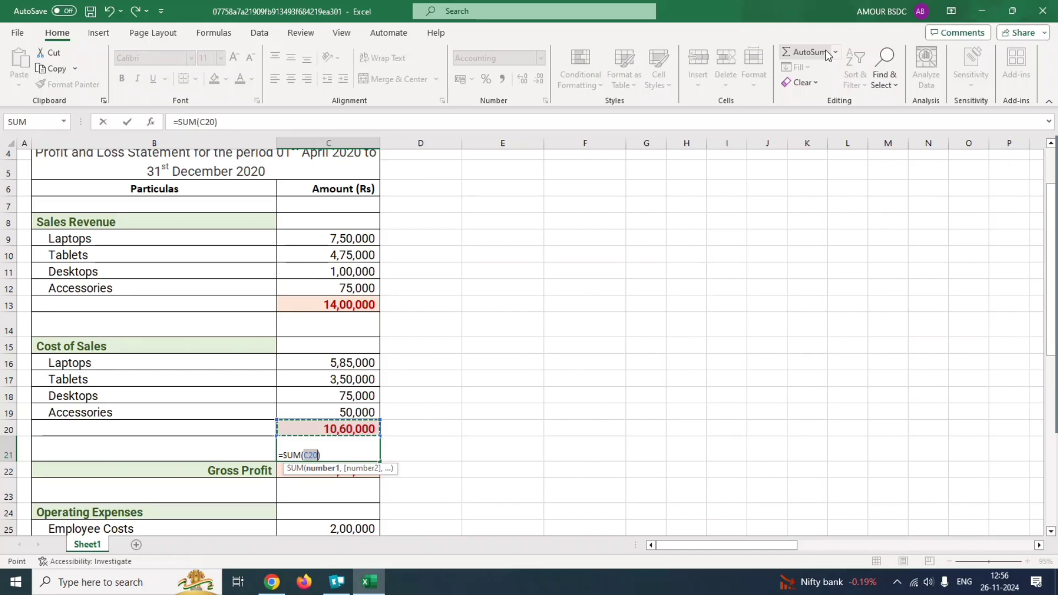
pyautogui.press('Return')
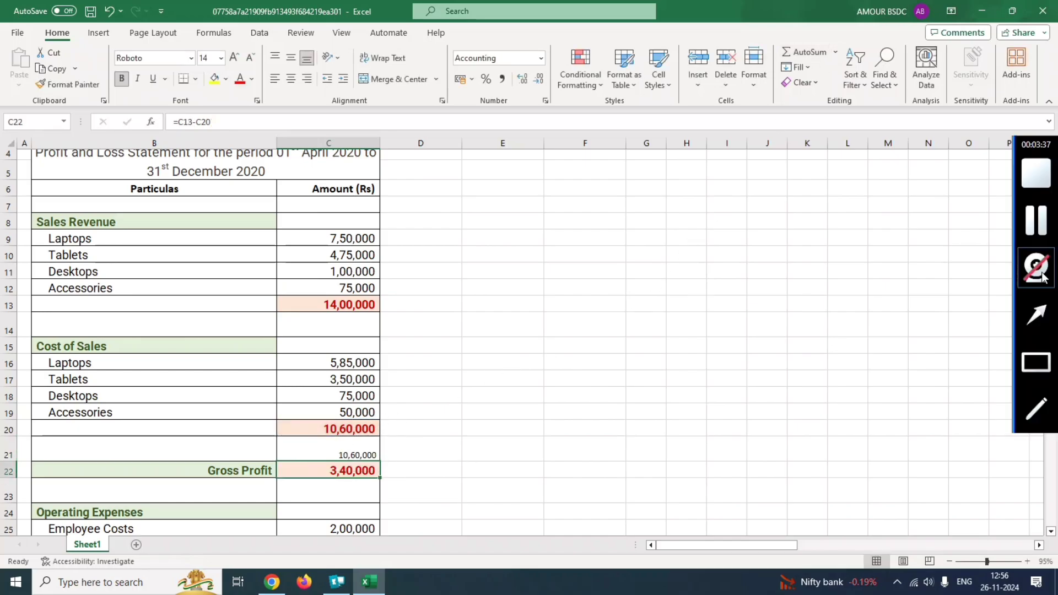
# Step: Minimize the workbook, submit the answer to question 5 in ERA Explorer and proceed to question 6
pyautogui.click(982, 17)
pyautogui.click(888, 556)
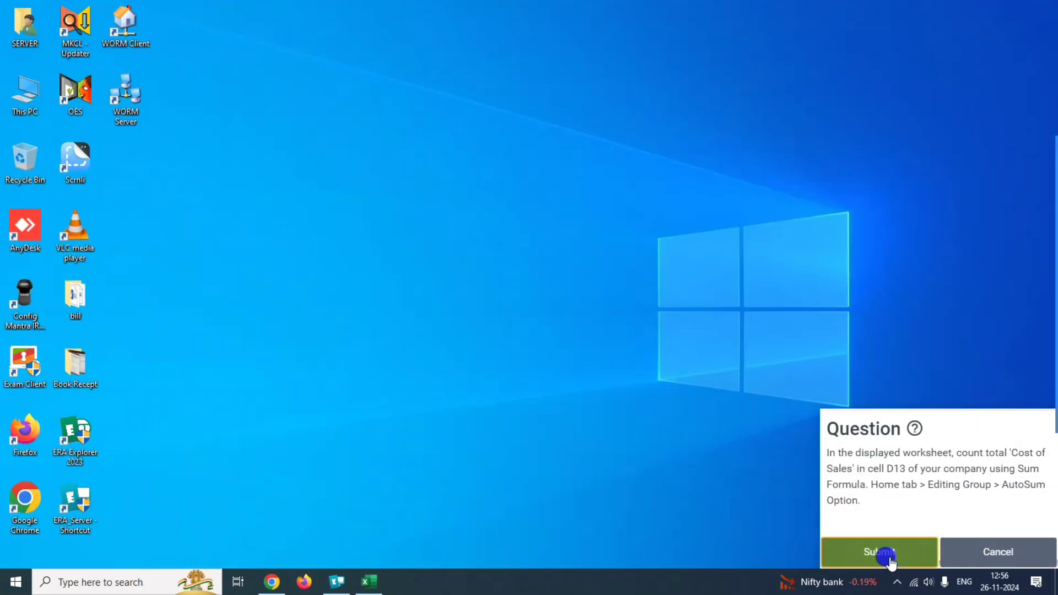
pyautogui.click(535, 364)
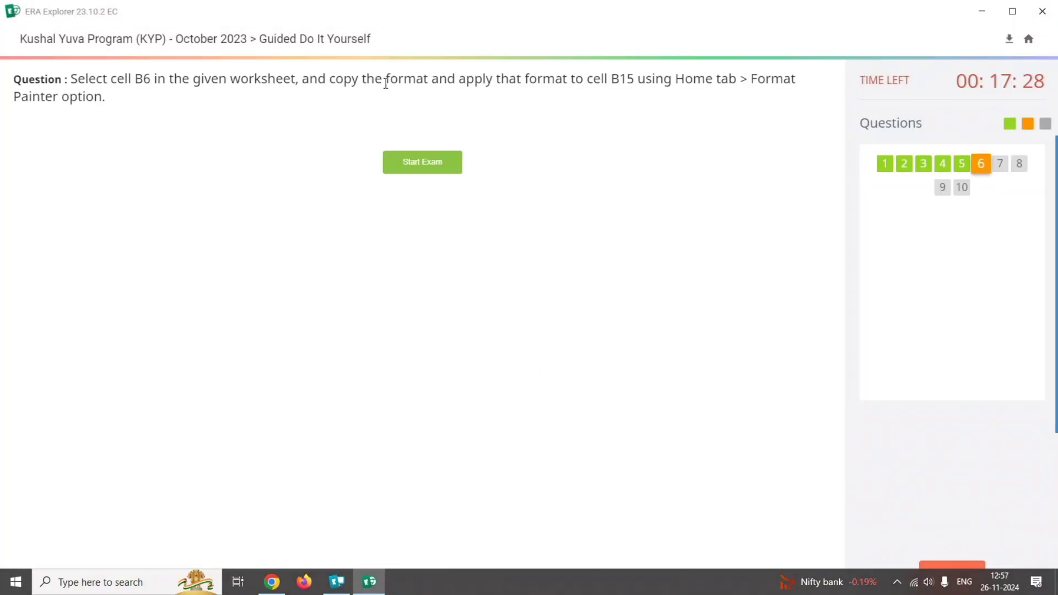
# Step: Highlight the cell references B15 and B6 in the question 6 text and start the question
pyautogui.moveTo(605, 80); pyautogui.dragTo(665, 82)
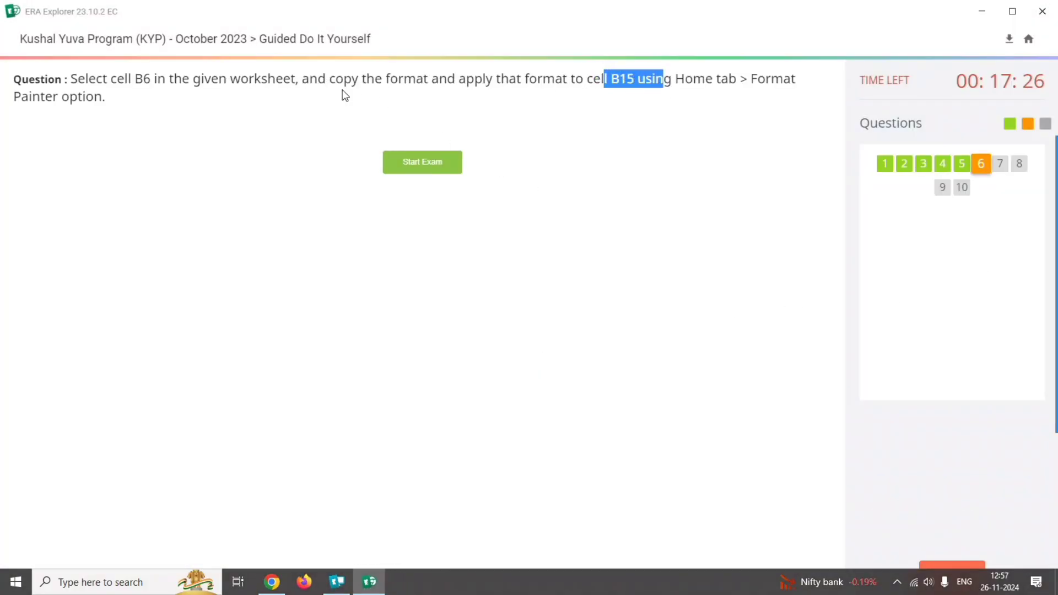
pyautogui.moveTo(16, 101)
pyautogui.mouseDown()
pyautogui.moveTo(99, 92)
pyautogui.moveTo(125, 71)
pyautogui.moveTo(180, 82)
pyautogui.mouseUp()
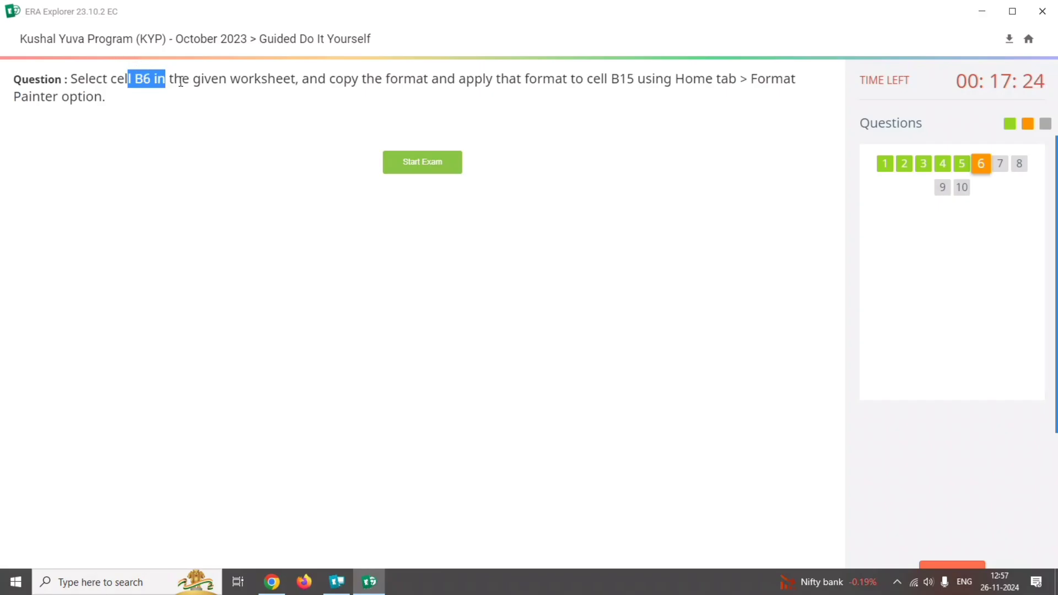
pyautogui.click(440, 171)
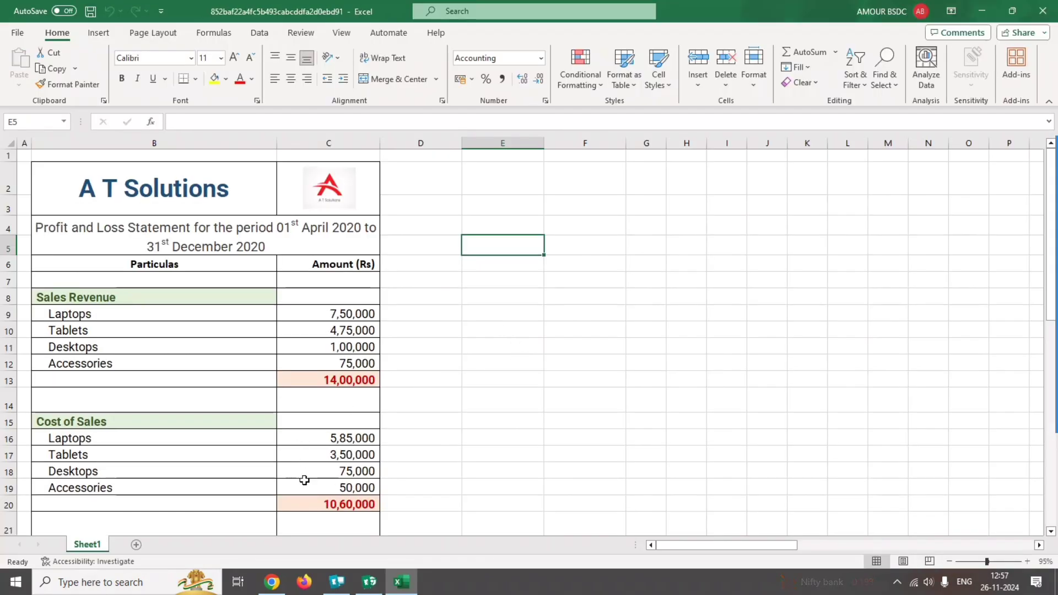
# Step: Copy the format of cell B6 to the Cost of Sales heading in cell B15 with Format Painter
pyautogui.moveTo(974, 338); pyautogui.dragTo(162, 260)
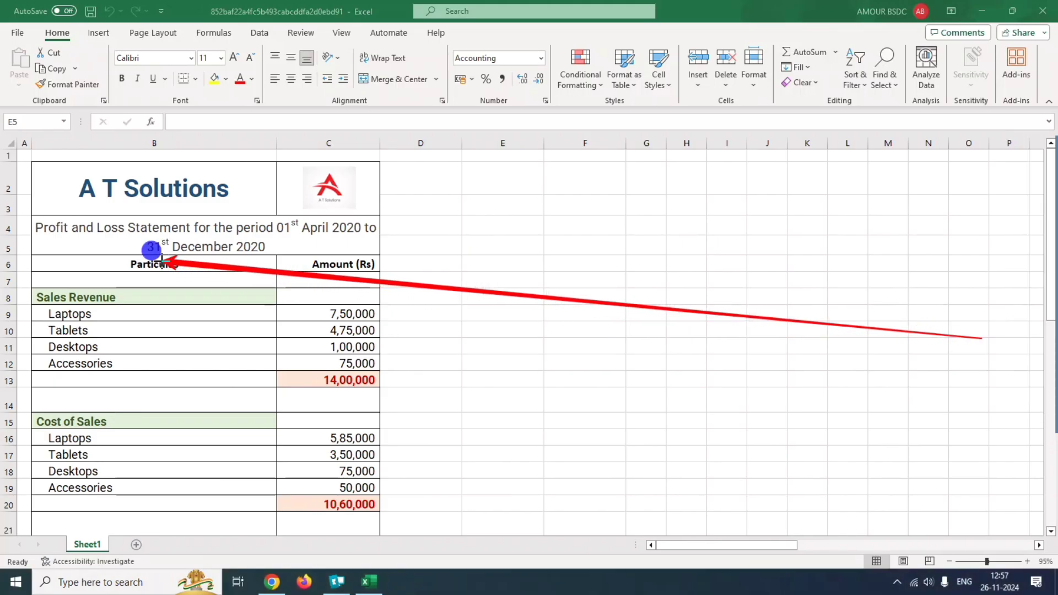
pyautogui.click(121, 264)
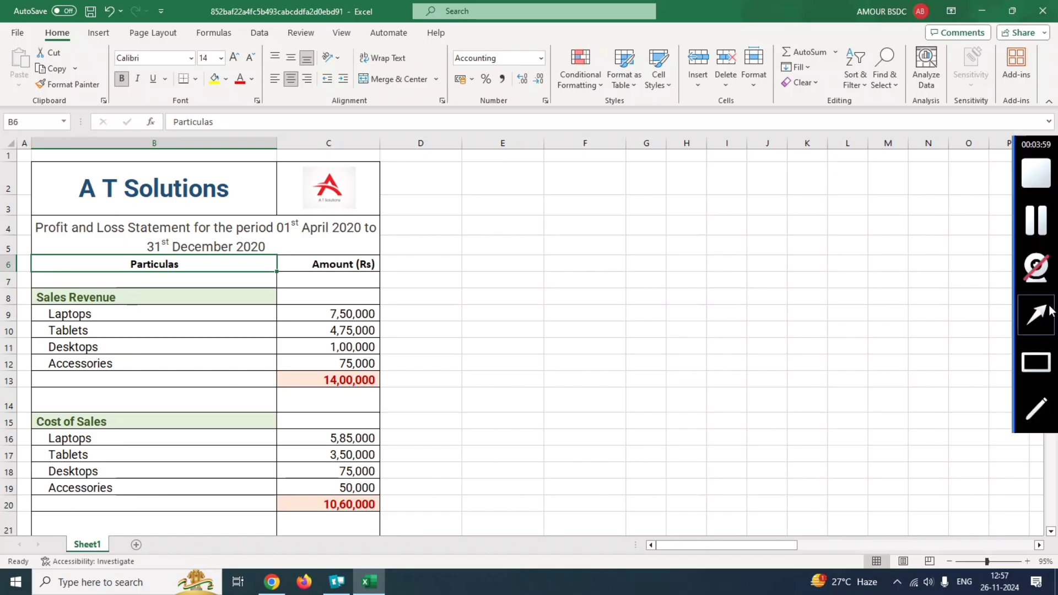
pyautogui.click(1032, 308)
pyautogui.moveTo(607, 388)
pyautogui.mouseDown()
pyautogui.moveTo(220, 234)
pyautogui.moveTo(92, 87)
pyautogui.moveTo(77, 90)
pyautogui.mouseUp()
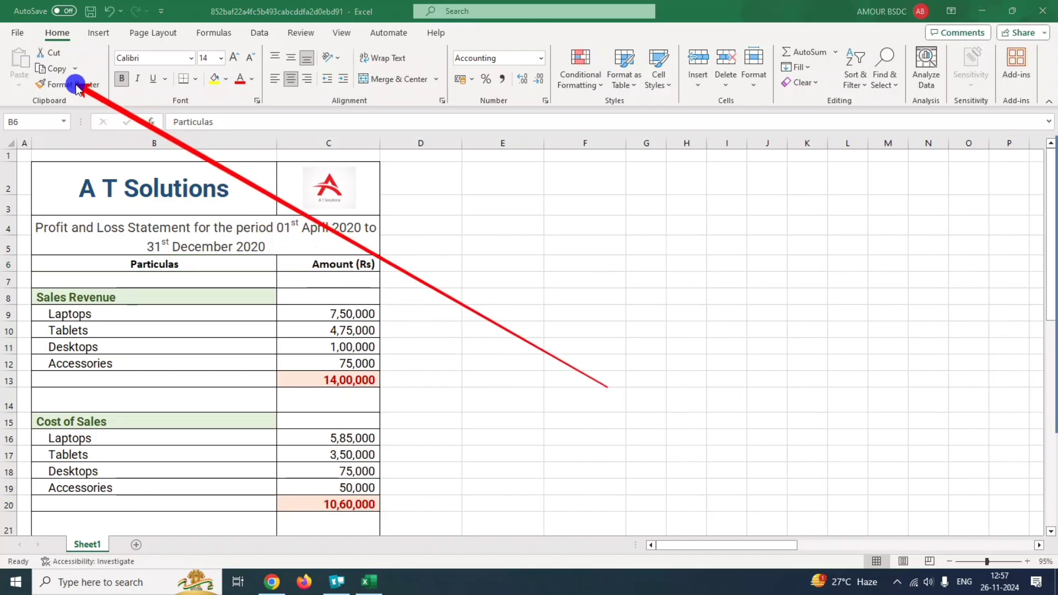
pyautogui.click(67, 85)
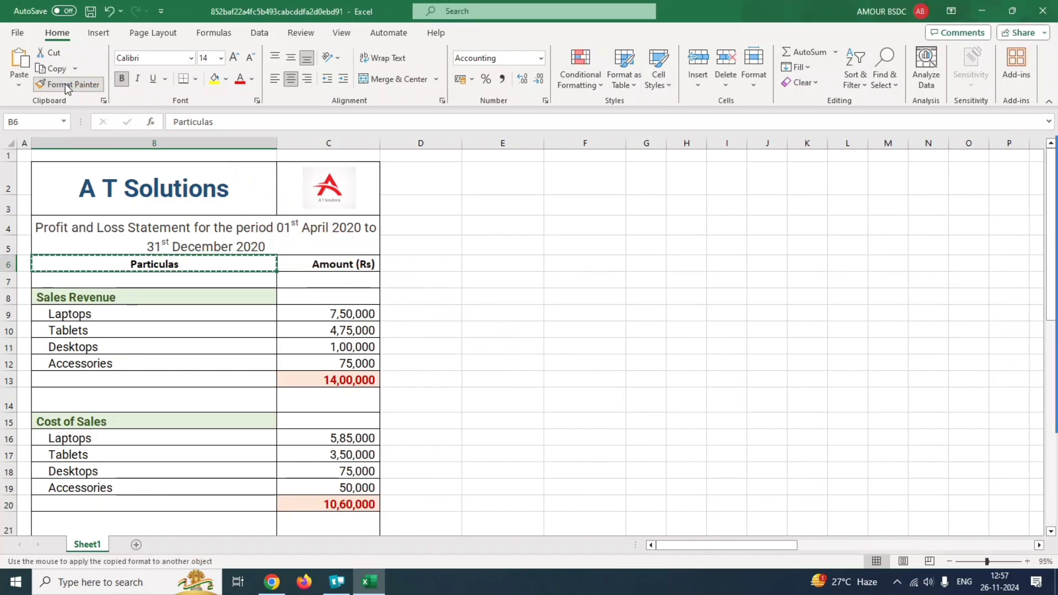
pyautogui.click(97, 421)
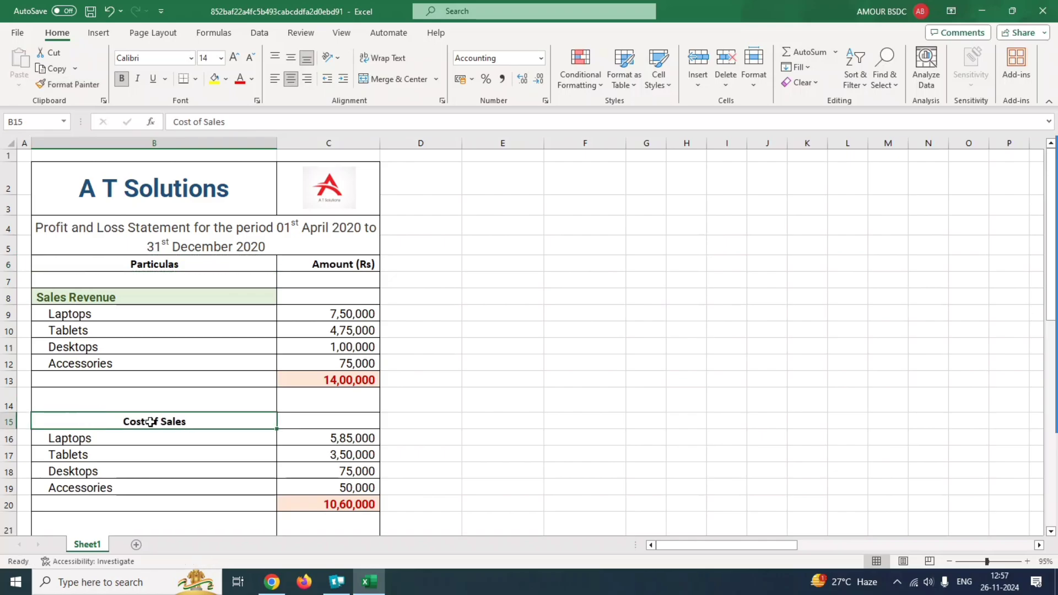
# Step: Minimize the workbook, submit the answer to question 6 in ERA Explorer and start question 7 on increasing the indent
pyautogui.moveTo(1056, 341)
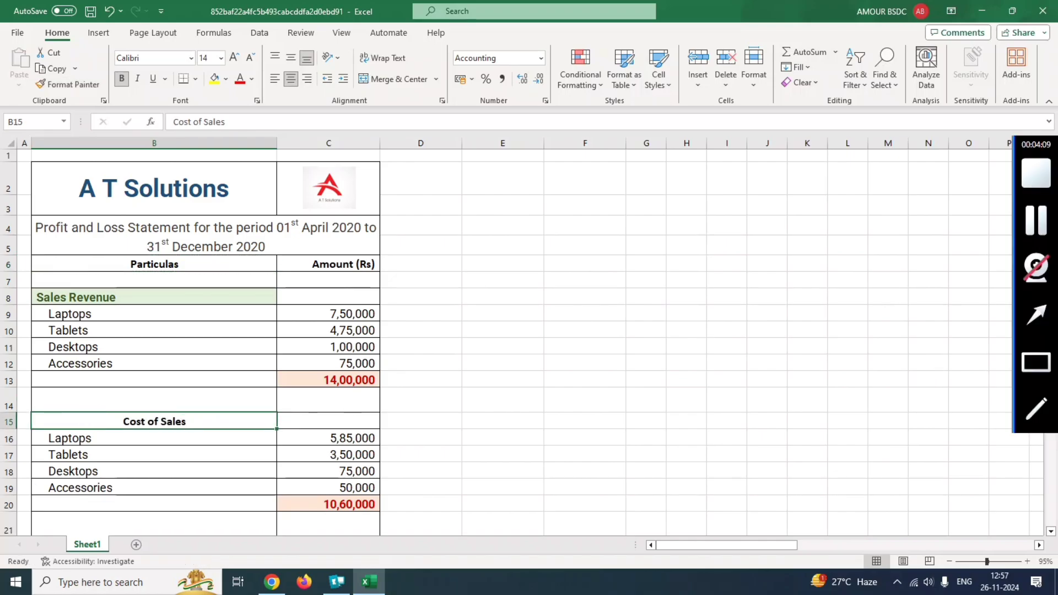
pyautogui.click(982, 11)
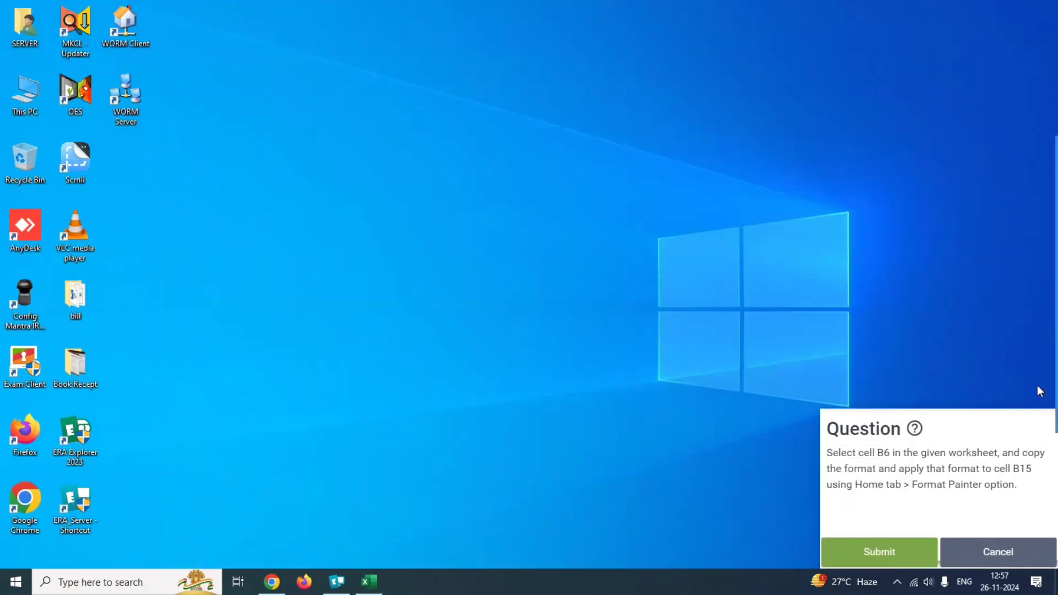
pyautogui.click(879, 550)
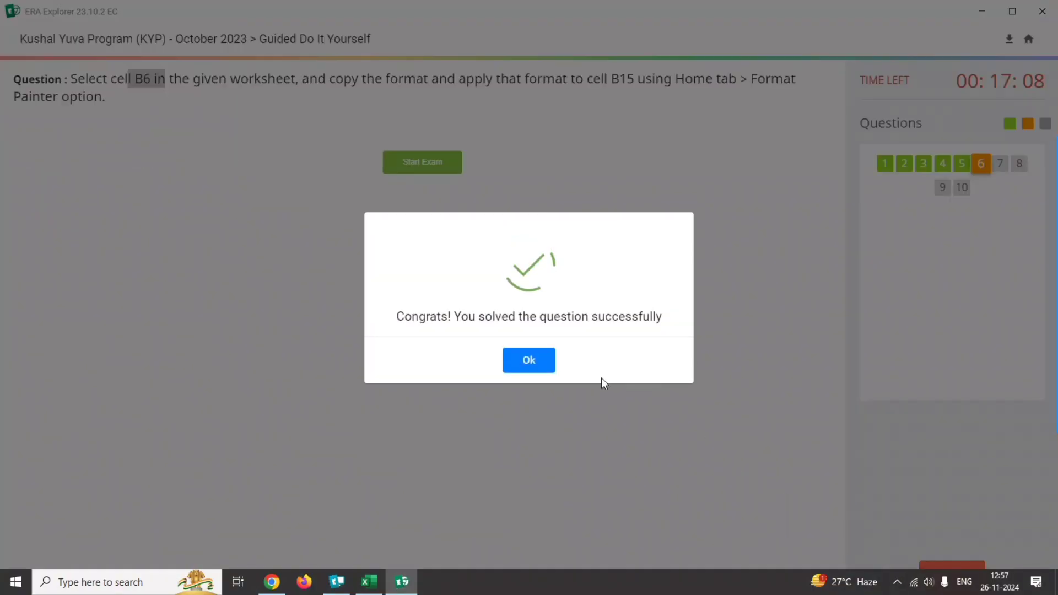
pyautogui.click(538, 361)
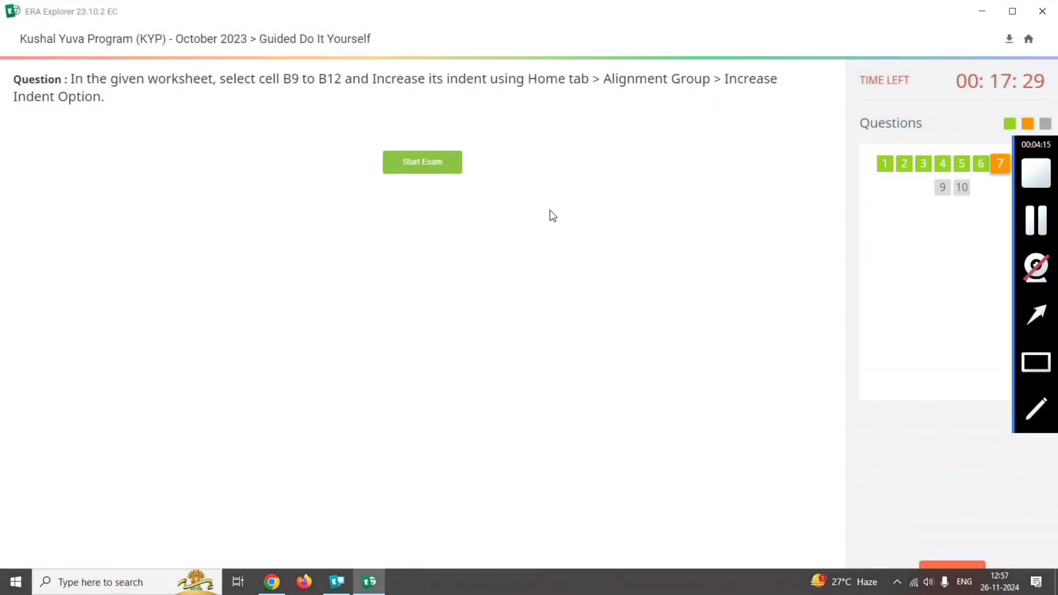
pyautogui.click(1054, 221)
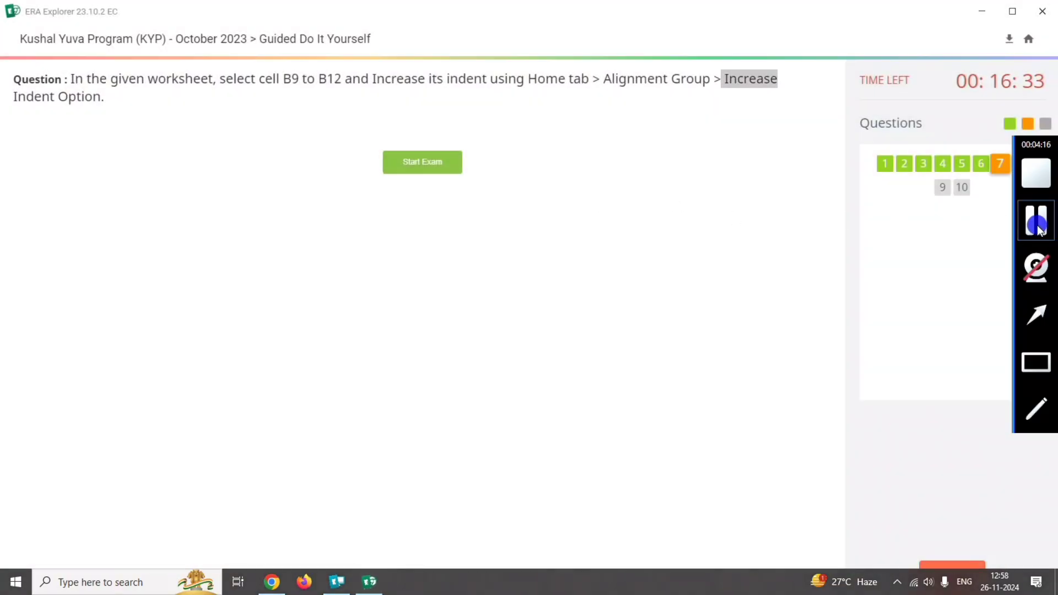
pyautogui.click(417, 166)
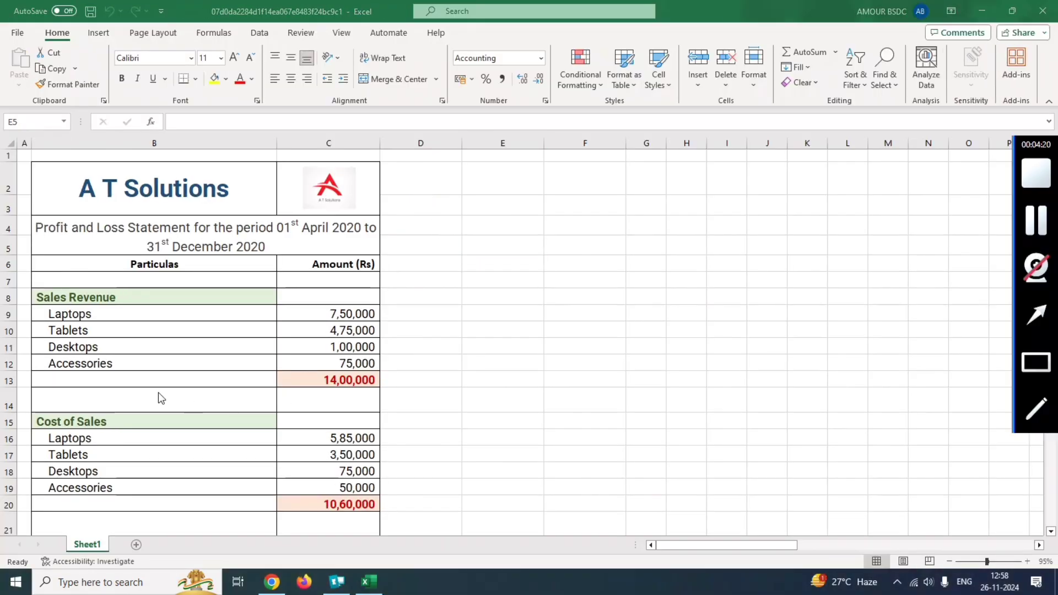
# Step: Increase the indent of the Sales Revenue items in cells B9 to B12 by one level
pyautogui.moveTo(59, 313); pyautogui.dragTo(73, 364)
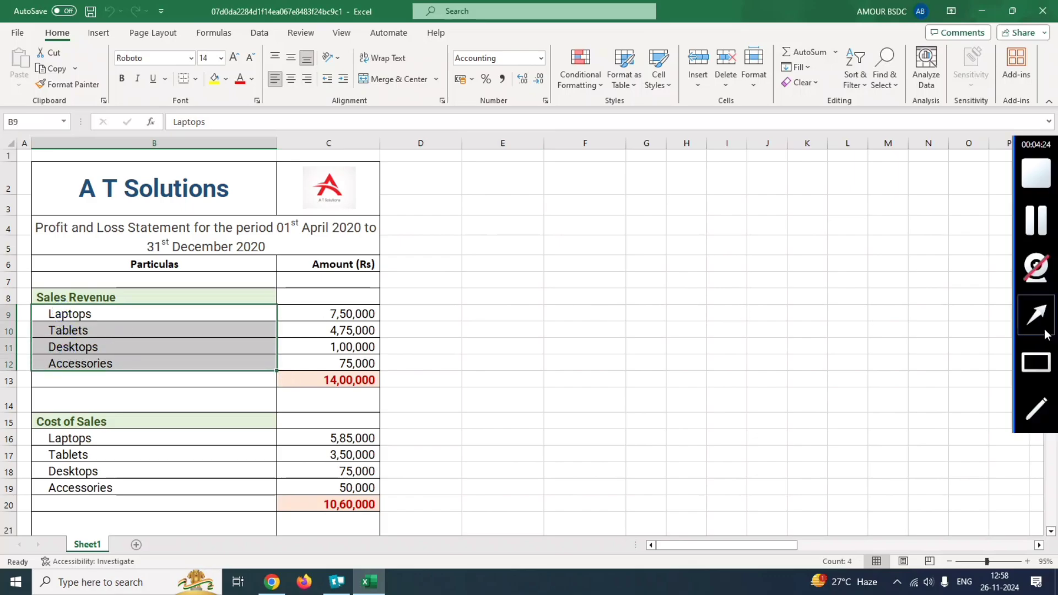
pyautogui.click(1034, 312)
pyautogui.moveTo(907, 337)
pyautogui.mouseDown()
pyautogui.moveTo(520, 198)
pyautogui.moveTo(343, 80)
pyautogui.mouseUp()
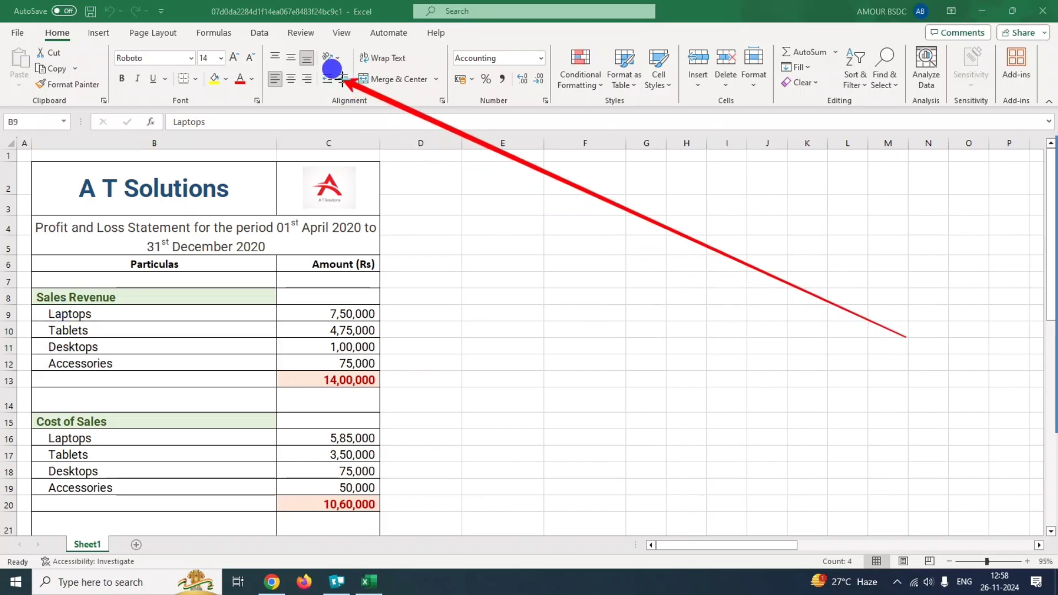
pyautogui.press('Escape')
pyautogui.click(343, 80)
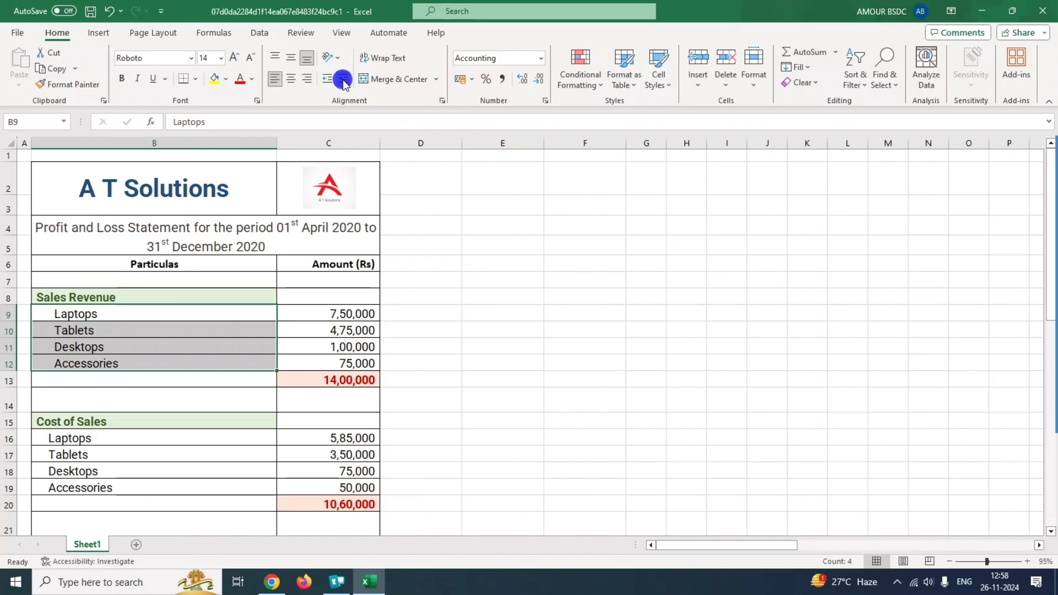
# Step: Minimize the workbook, submit the answer to question 7 in ERA Explorer and start question 8 on copying the Sales Revenue items
pyautogui.click(982, 12)
pyautogui.click(867, 550)
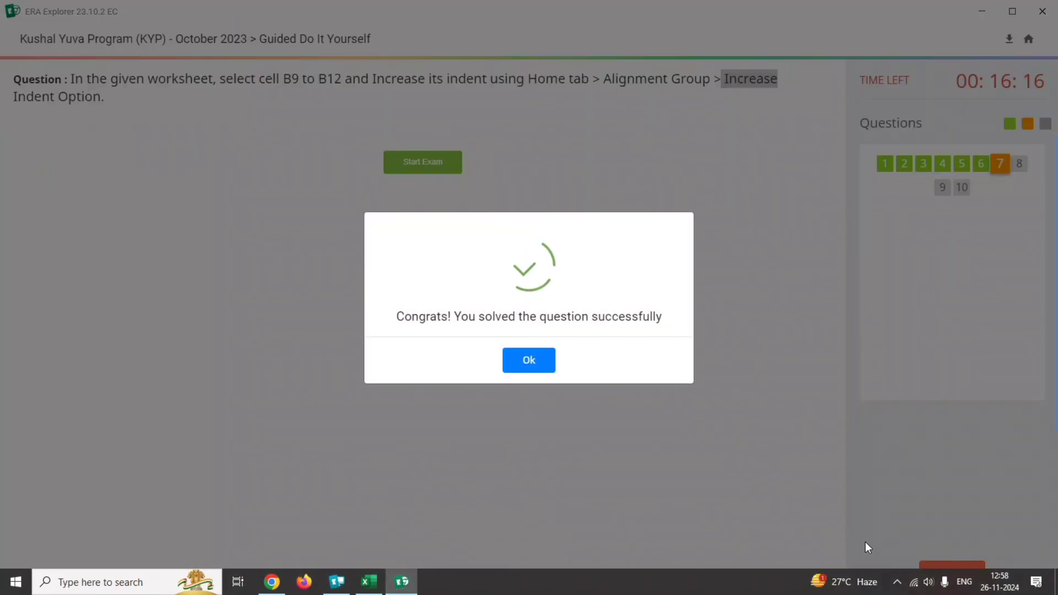
pyautogui.click(529, 360)
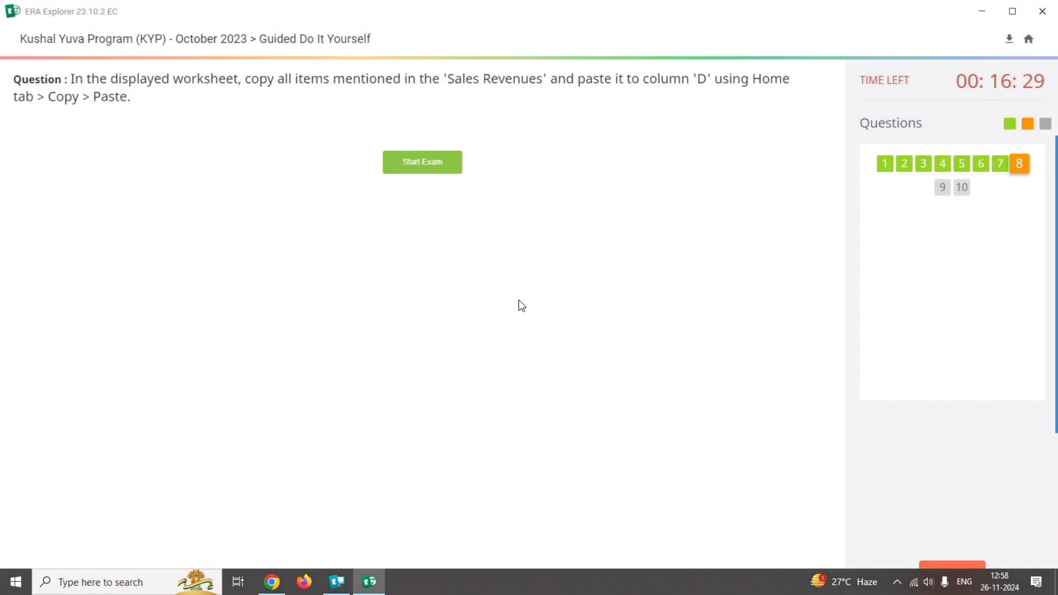
pyautogui.moveTo(448, 78); pyautogui.dragTo(543, 85)
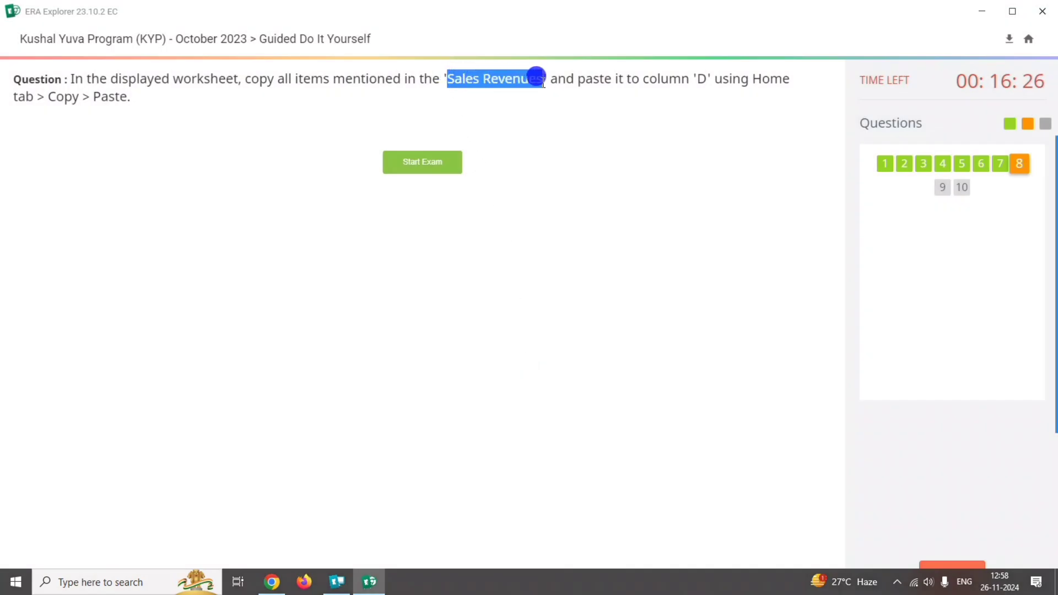
pyautogui.doubleClick(700, 82)
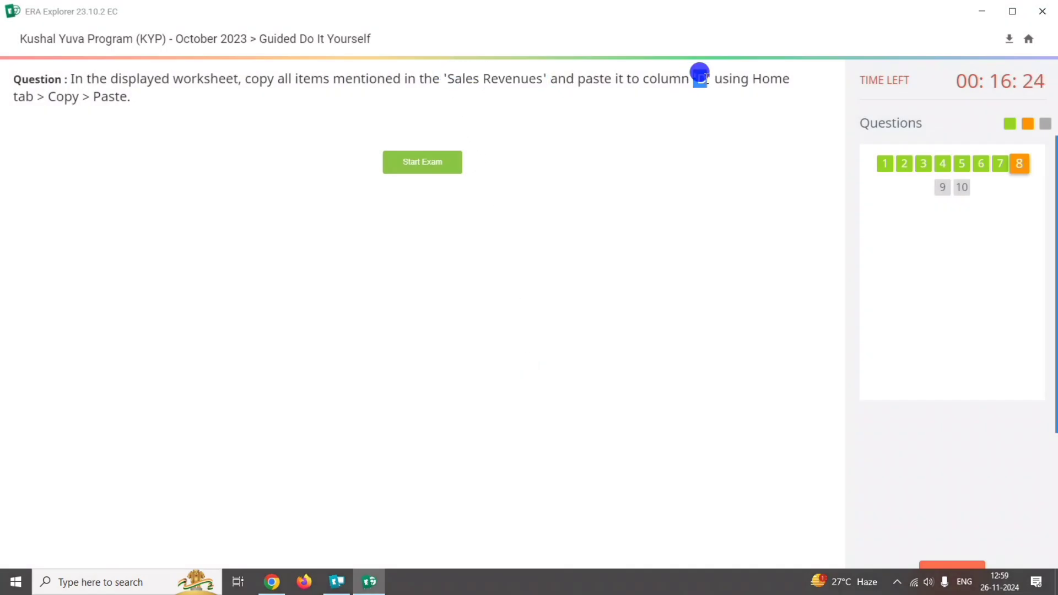
pyautogui.click(422, 165)
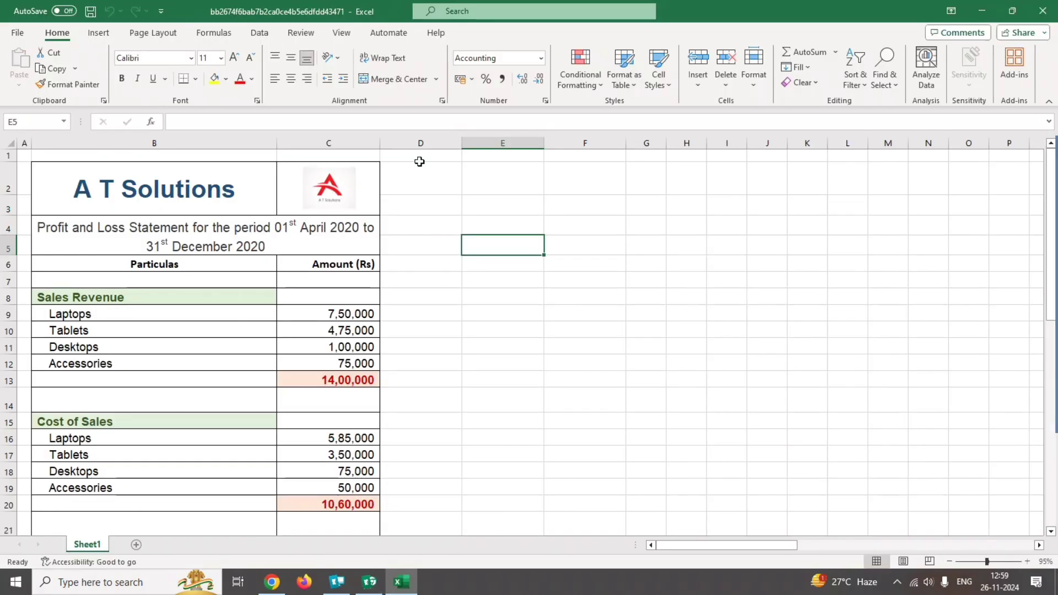
# Step: Copy the Sales Revenue items, Laptops to Accessories, in cells B9 to B12
pyautogui.click(1036, 222)
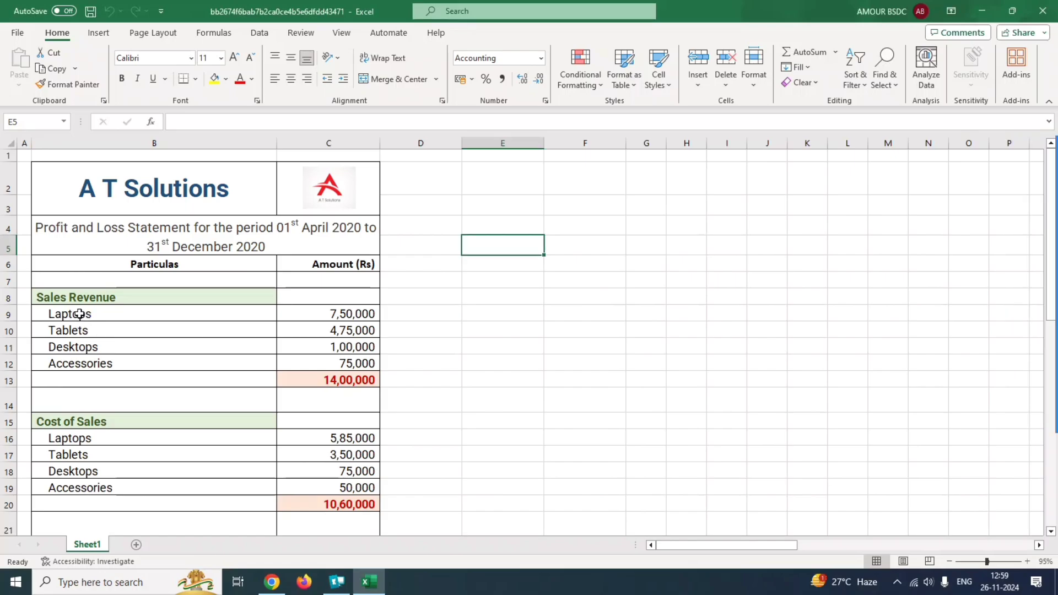
pyautogui.moveTo(68, 314); pyautogui.dragTo(78, 365)
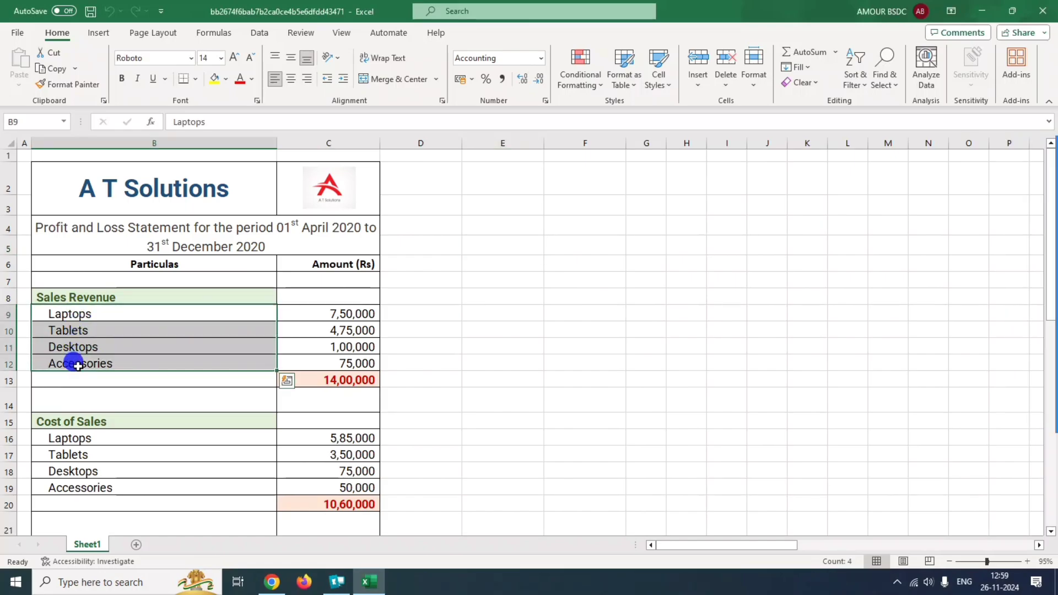
pyautogui.click(1037, 314)
pyautogui.moveTo(544, 386)
pyautogui.mouseDown()
pyautogui.moveTo(458, 362)
pyautogui.moveTo(71, 99)
pyautogui.moveTo(57, 72)
pyautogui.mouseUp()
pyautogui.click(57, 69)
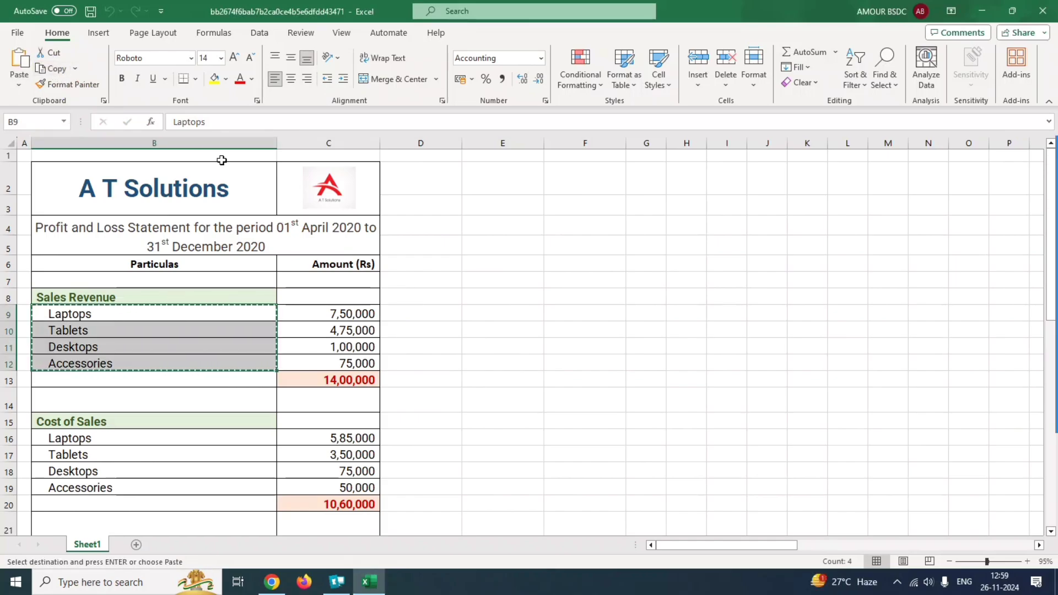
# Step: Paste the copied Sales Revenue items into column D, starting at cell D2
pyautogui.click(418, 182)
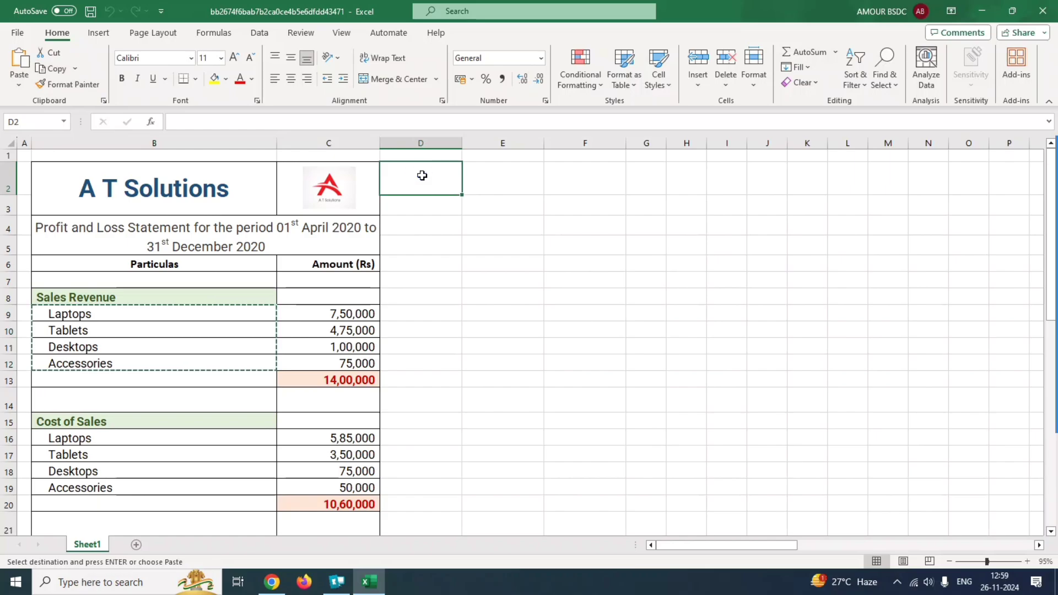
pyautogui.click(1036, 315)
pyautogui.moveTo(609, 357); pyautogui.dragTo(19, 66)
pyautogui.click(18, 58)
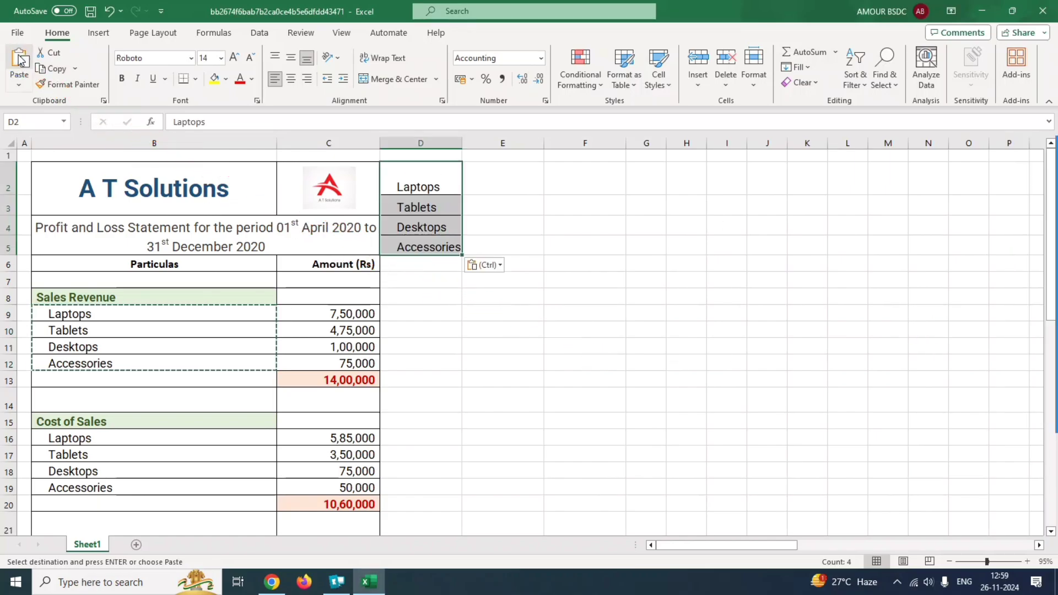
# Step: Minimize the workbook, submit the answer to question 8 in ERA Explorer and start question 9 on the print area
pyautogui.click(983, 11)
pyautogui.click(877, 547)
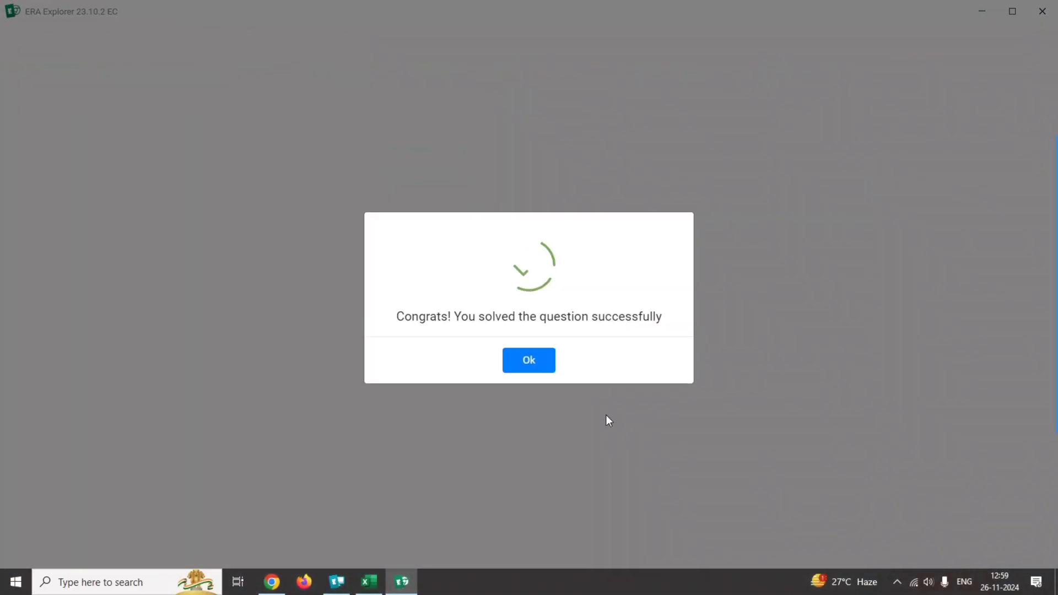
pyautogui.click(526, 361)
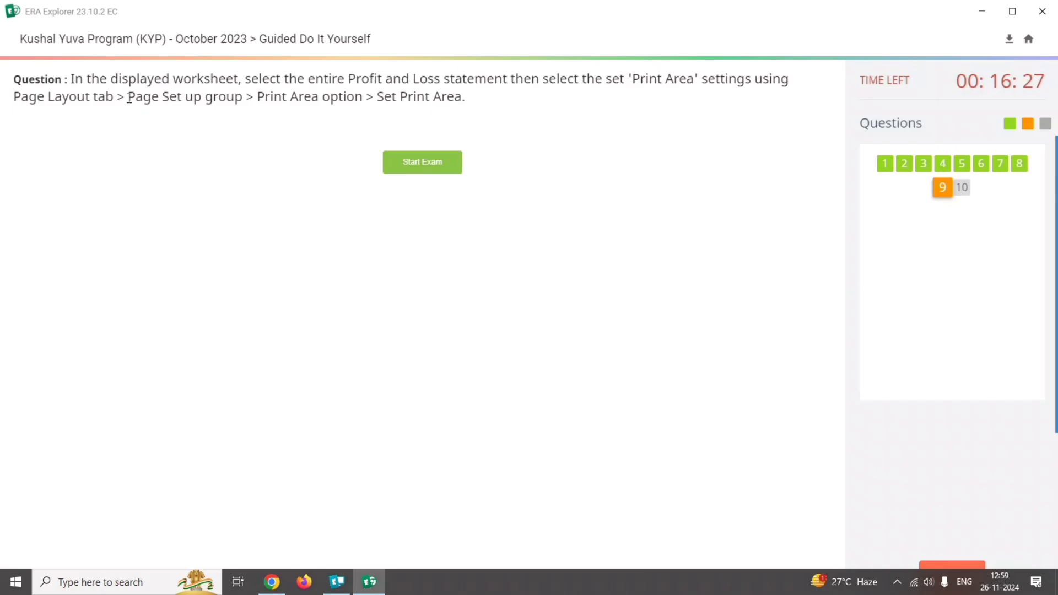
pyautogui.moveTo(1057, 285)
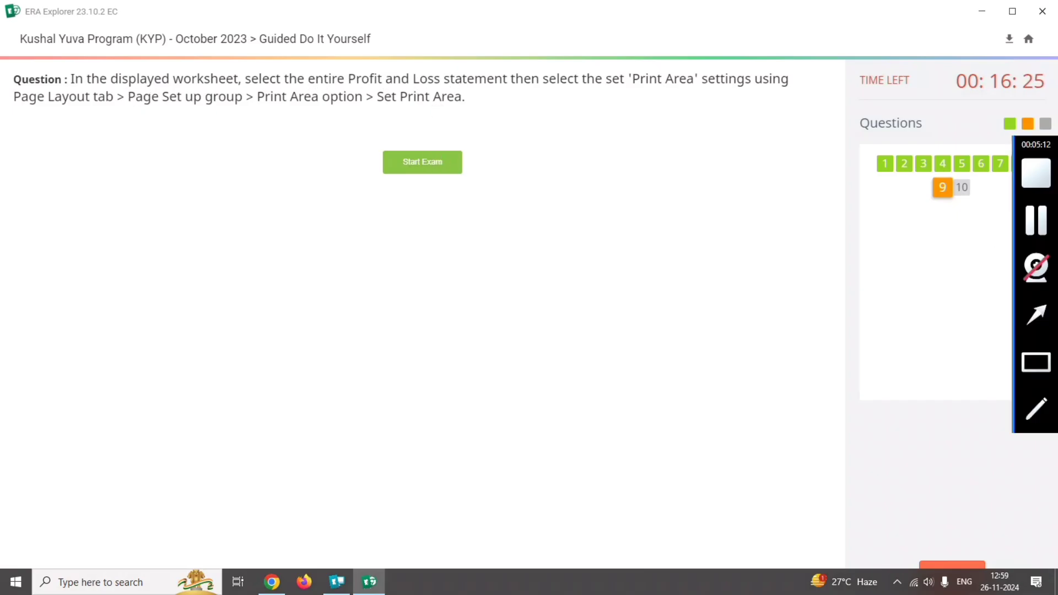
pyautogui.click(412, 161)
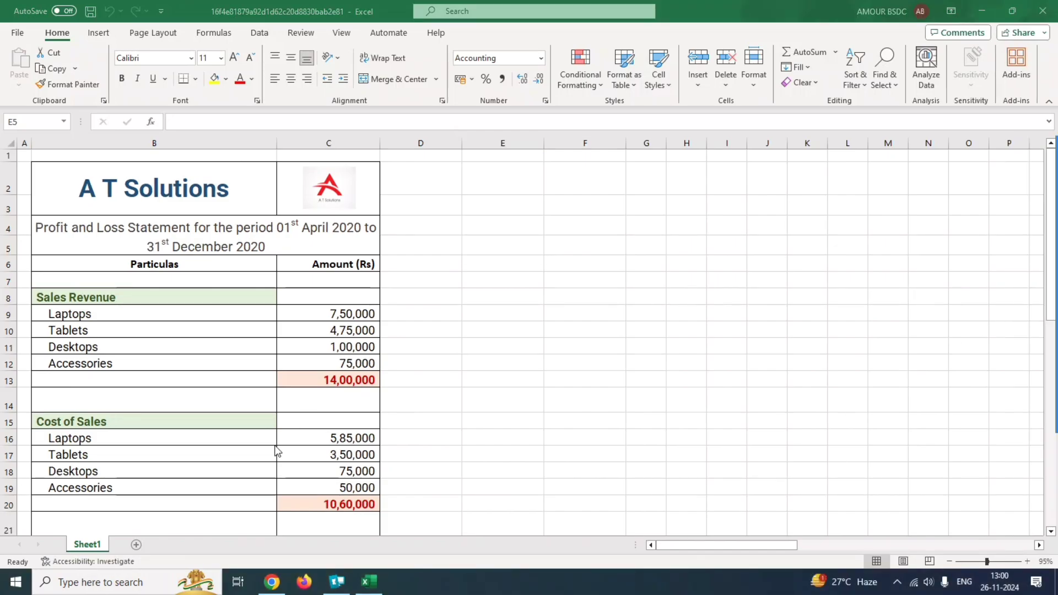
# Step: Set the selected cell E5 as the worksheet's print area, accepting the single-cell selection
pyautogui.moveTo(272, 450)
pyautogui.mouseDown()
pyautogui.moveTo(160, 99)
pyautogui.moveTo(157, 31)
pyautogui.moveTo(146, 36)
pyautogui.mouseUp()
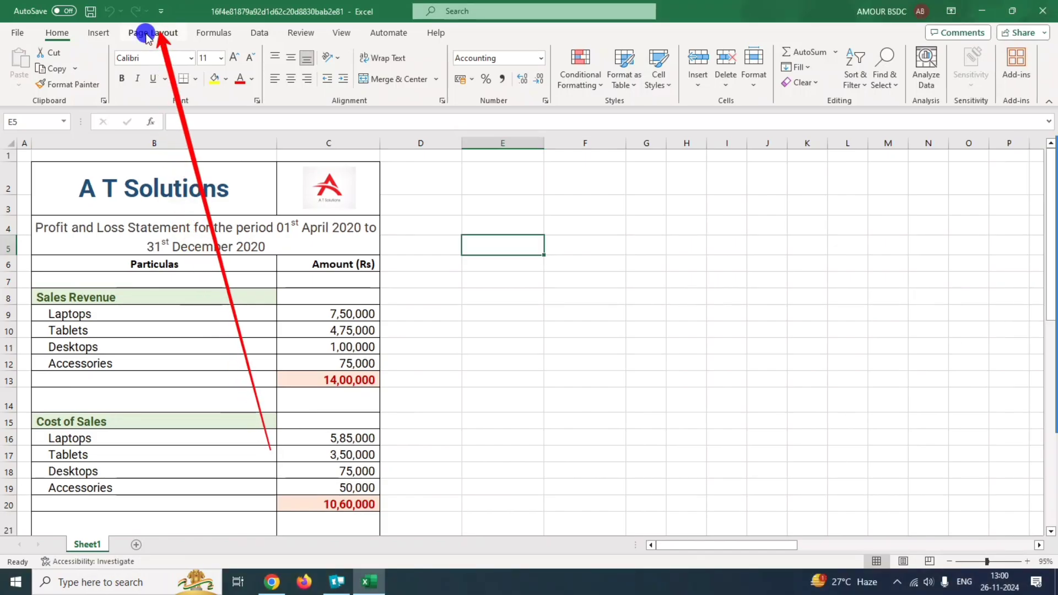
pyautogui.click(147, 34)
pyautogui.click(1039, 362)
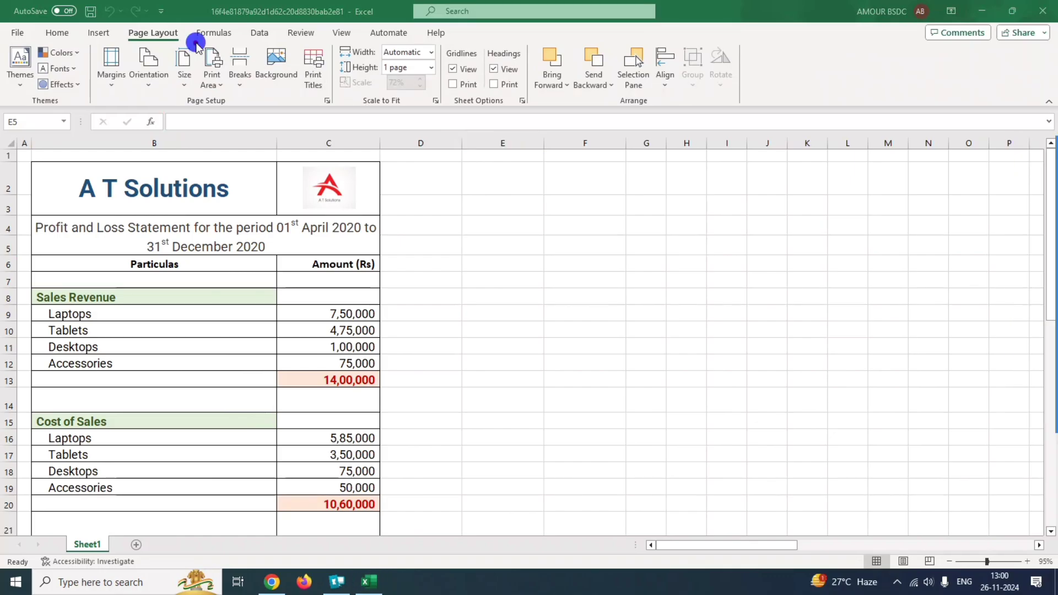
pyautogui.moveTo(195, 42); pyautogui.dragTo(230, 99)
pyautogui.click(220, 85)
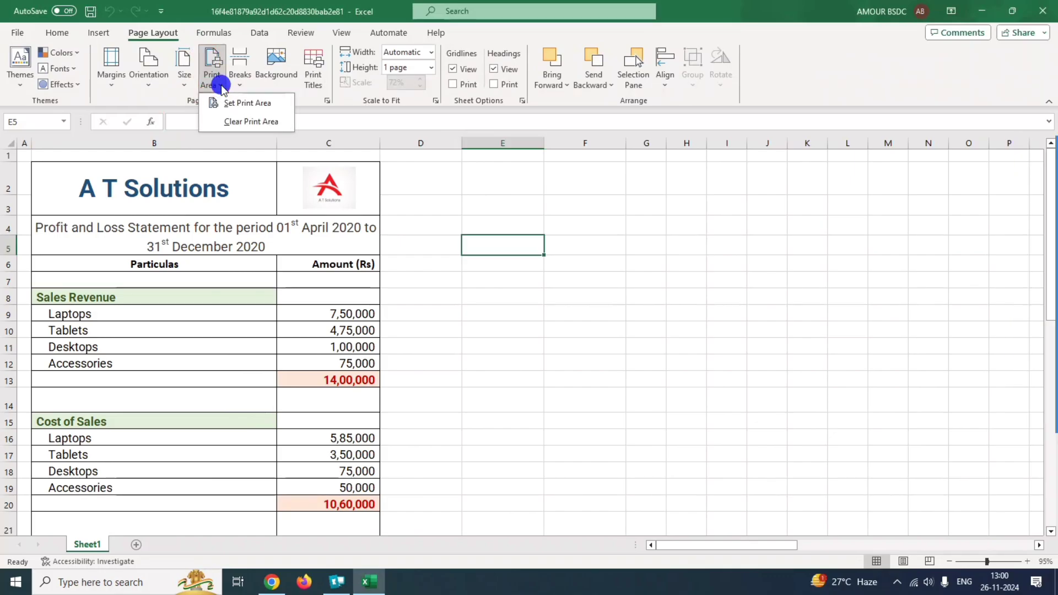
pyautogui.click(248, 105)
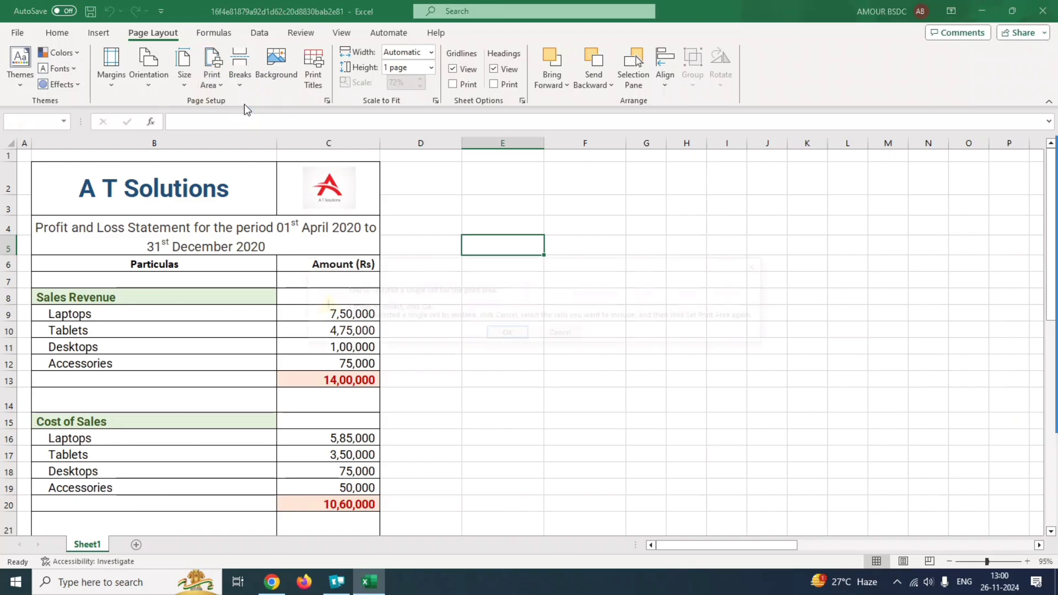
pyautogui.click(501, 334)
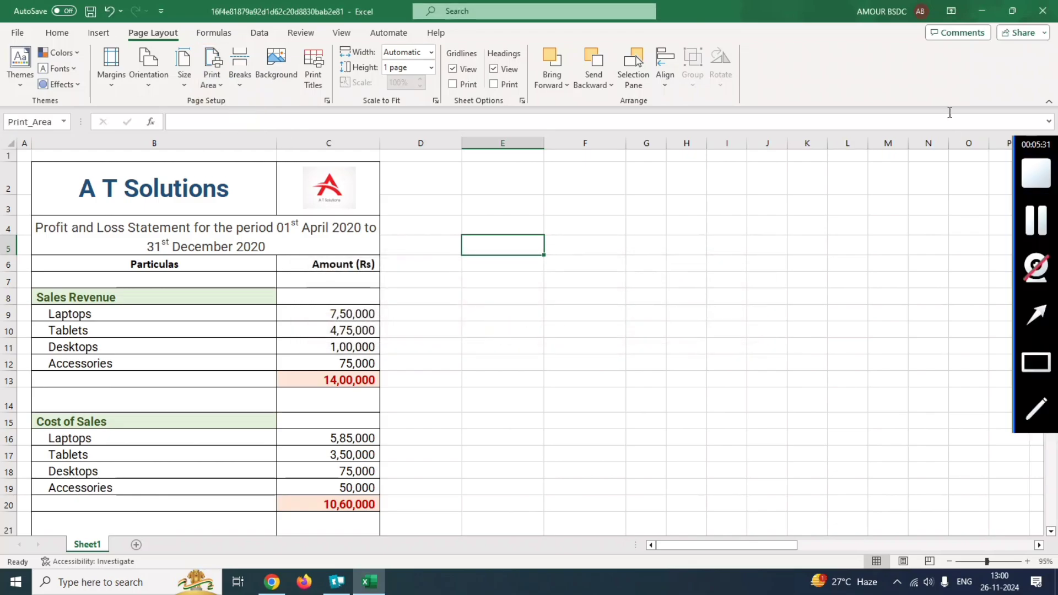
# Step: Minimize the workbook, submit the answer to question 9 in ERA Explorer and start question 10 on page orientation
pyautogui.click(982, 11)
pyautogui.click(881, 553)
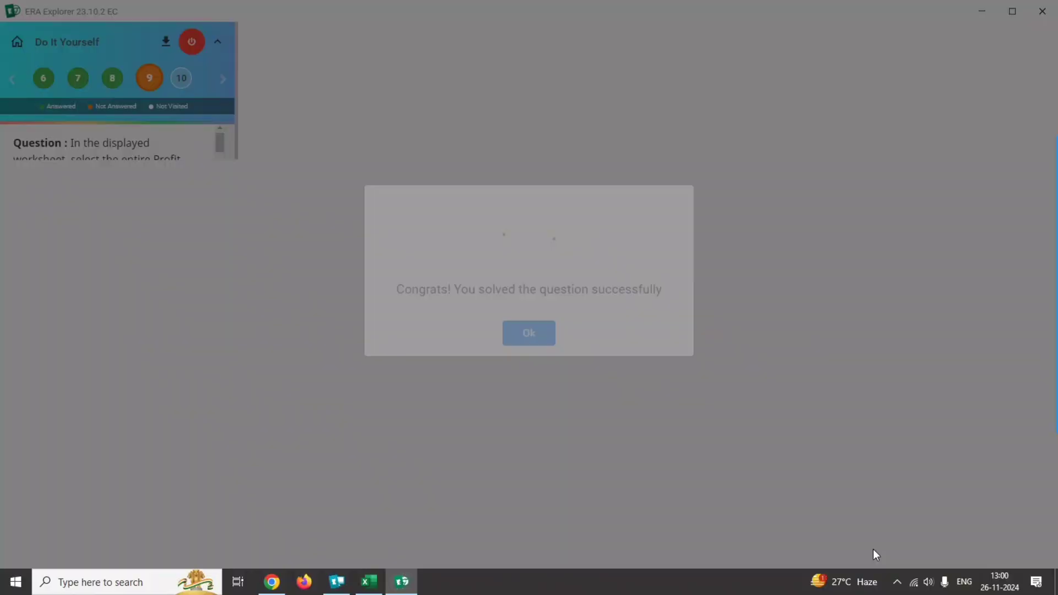
pyautogui.click(549, 368)
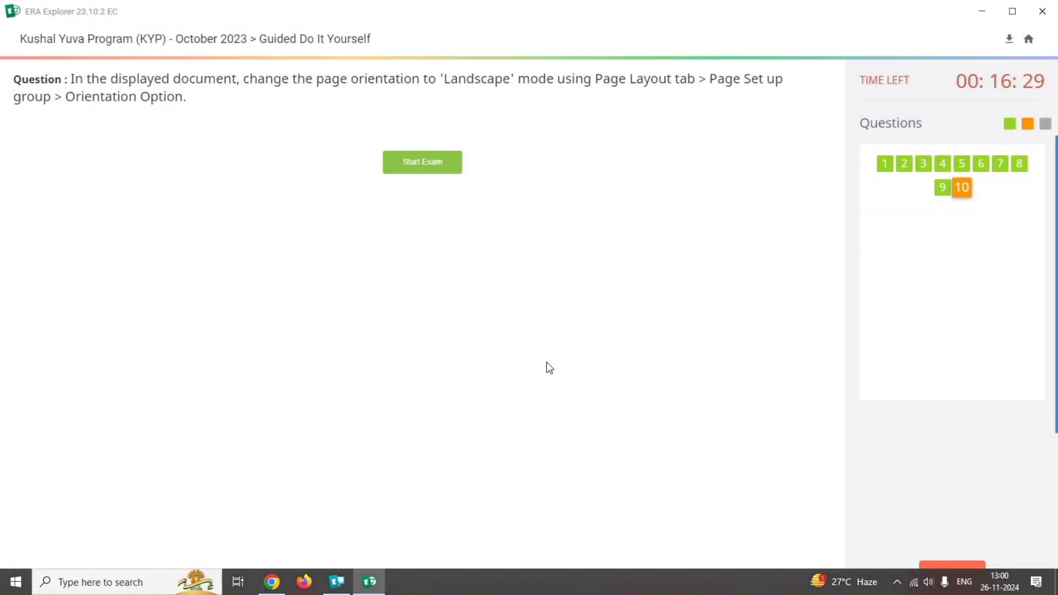
pyautogui.moveTo(446, 80); pyautogui.dragTo(515, 81)
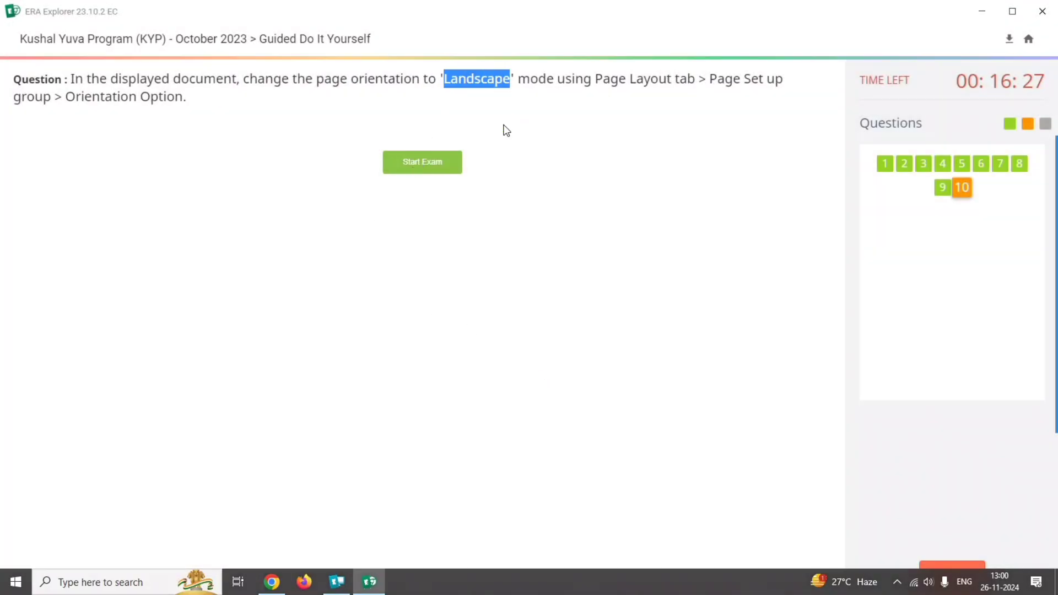
pyautogui.moveTo(603, 80); pyautogui.dragTo(789, 86)
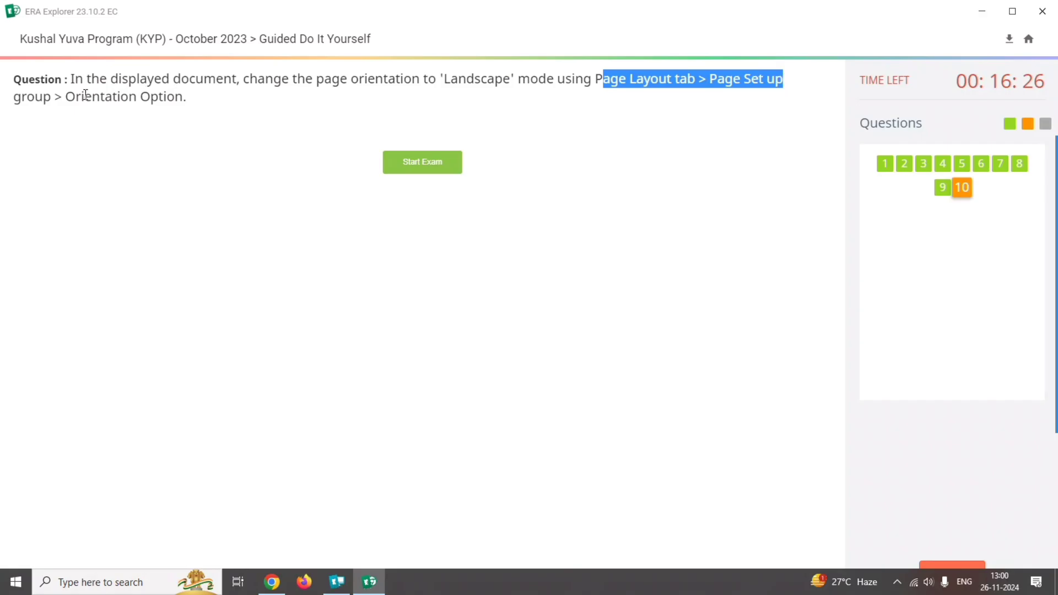
pyautogui.moveTo(86, 96); pyautogui.dragTo(219, 99)
pyautogui.click(419, 162)
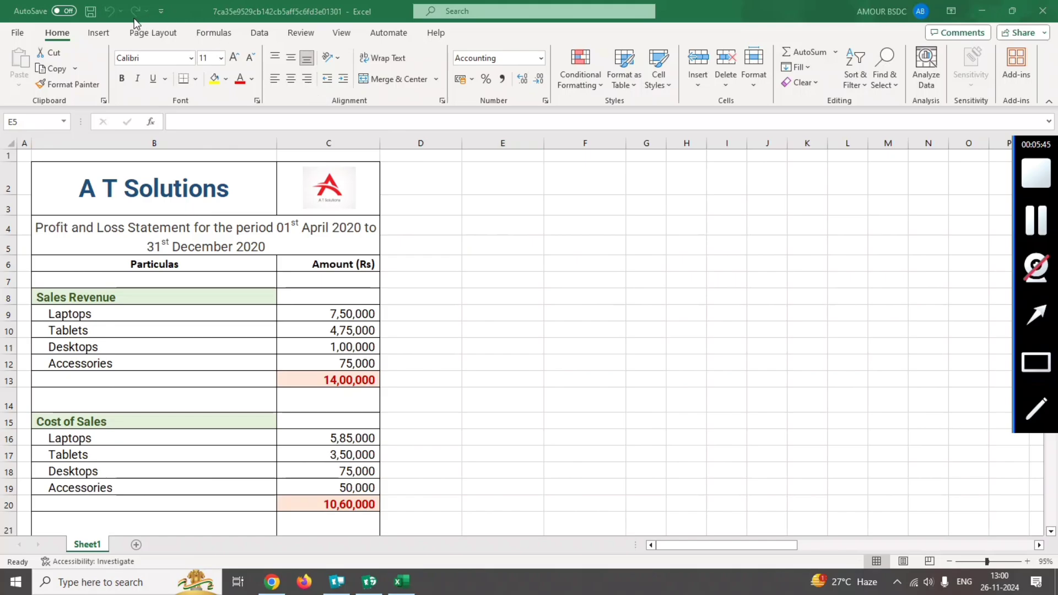
# Step: Change the worksheet's page orientation to Landscape
pyautogui.click(166, 35)
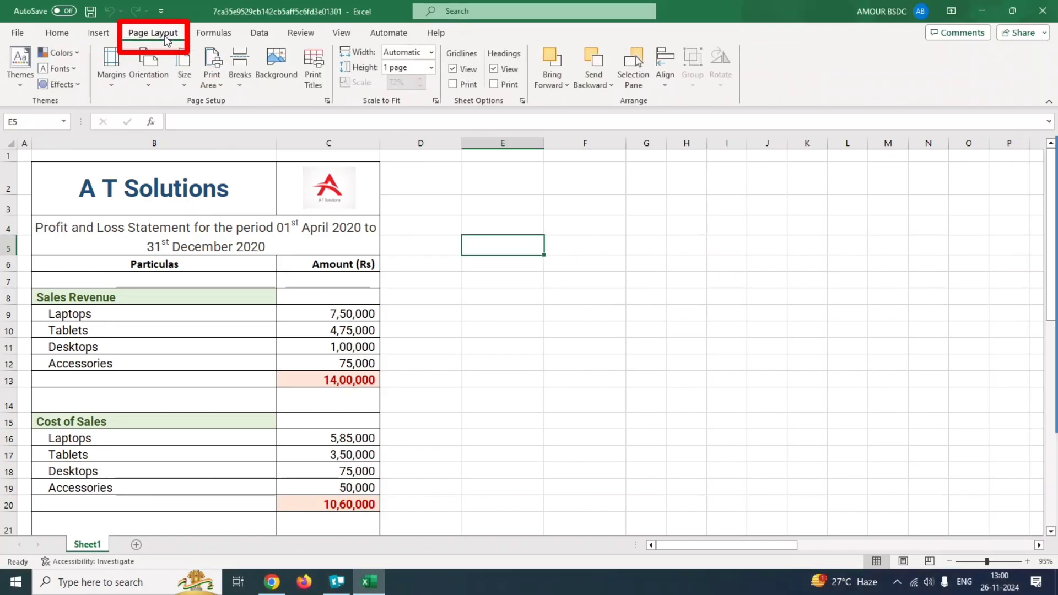
pyautogui.moveTo(1055, 319)
pyautogui.click(1037, 362)
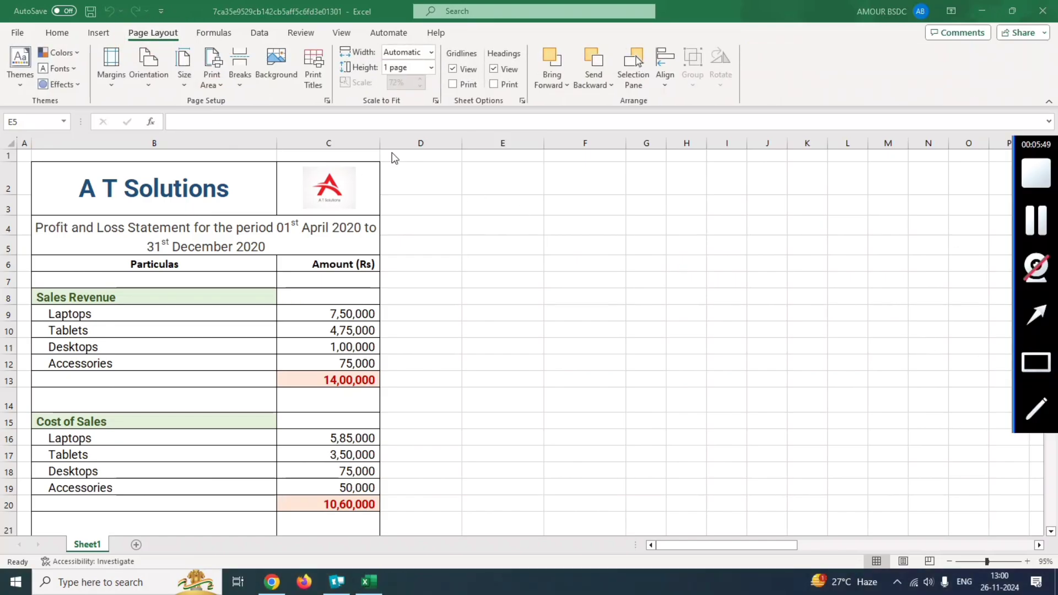
pyautogui.moveTo(132, 43); pyautogui.dragTo(182, 92)
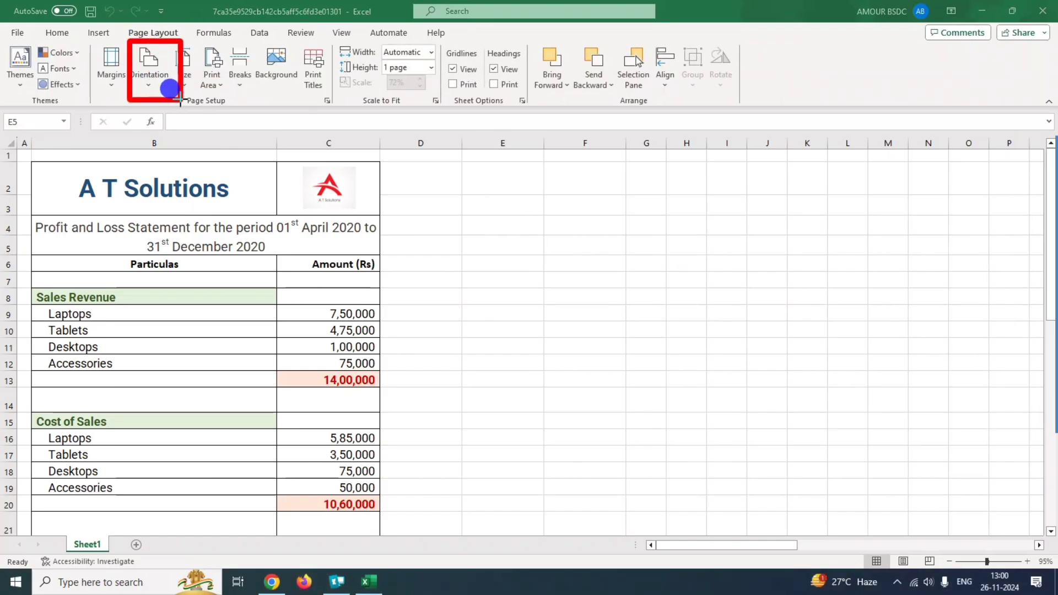
pyautogui.click(147, 78)
pyautogui.click(170, 145)
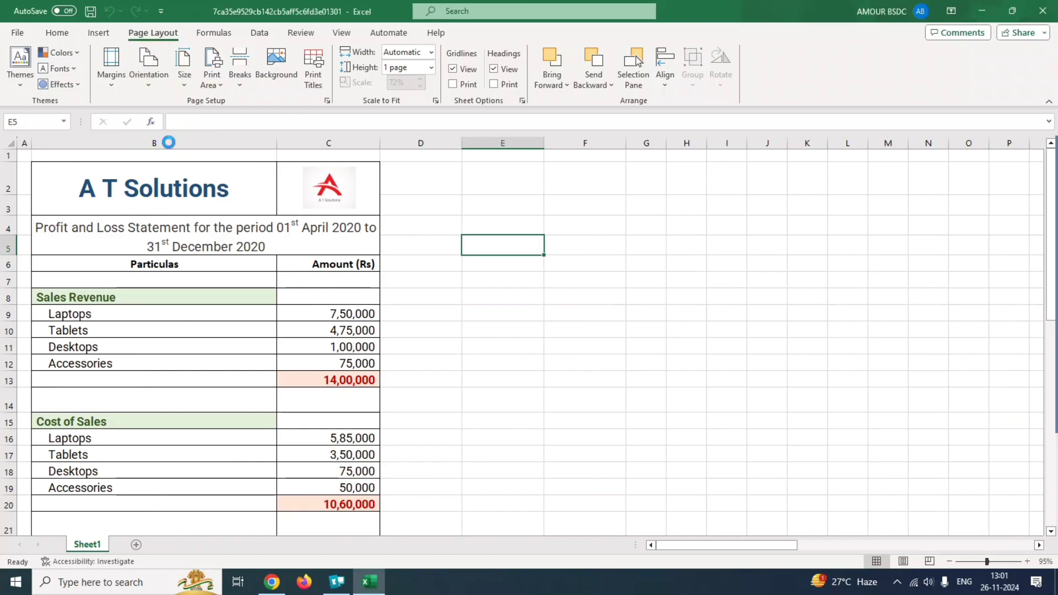
# Step: Minimize the workbook and submit the answer to question 10 in ERA Explorer
pyautogui.click(982, 11)
pyautogui.click(877, 553)
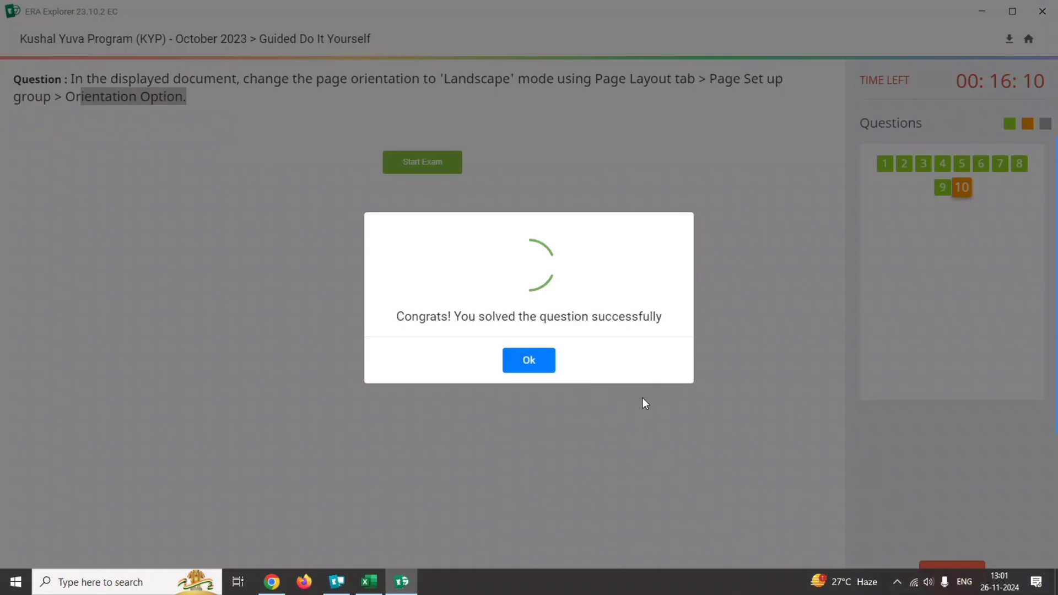
pyautogui.click(529, 360)
# Step: End the Guided Do It Yourself exam, entering "End Exam" as the confirmation text
pyautogui.click(478, 377)
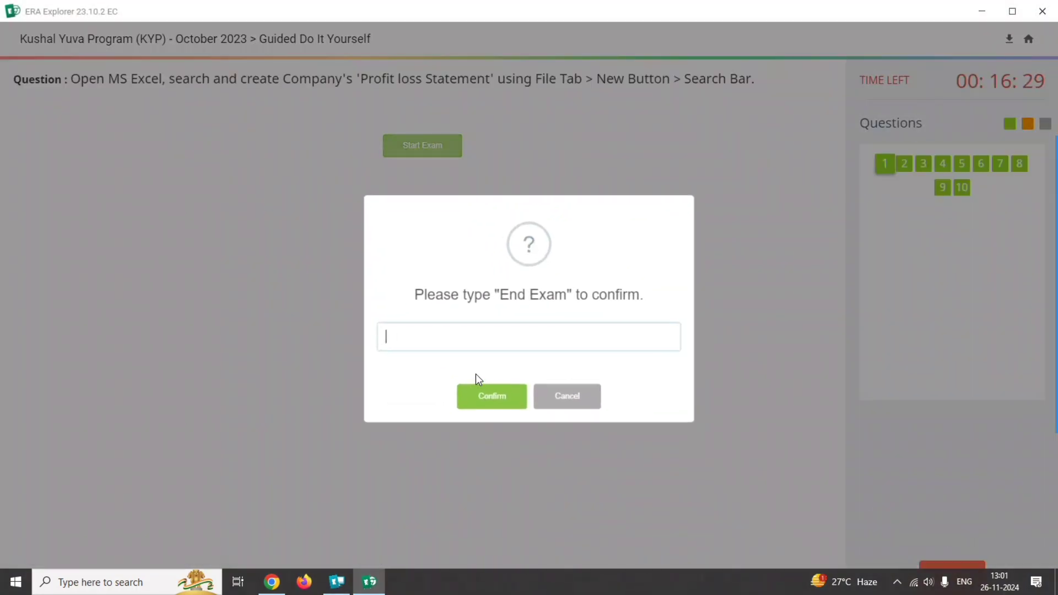
pyautogui.moveTo(499, 293); pyautogui.dragTo(511, 340)
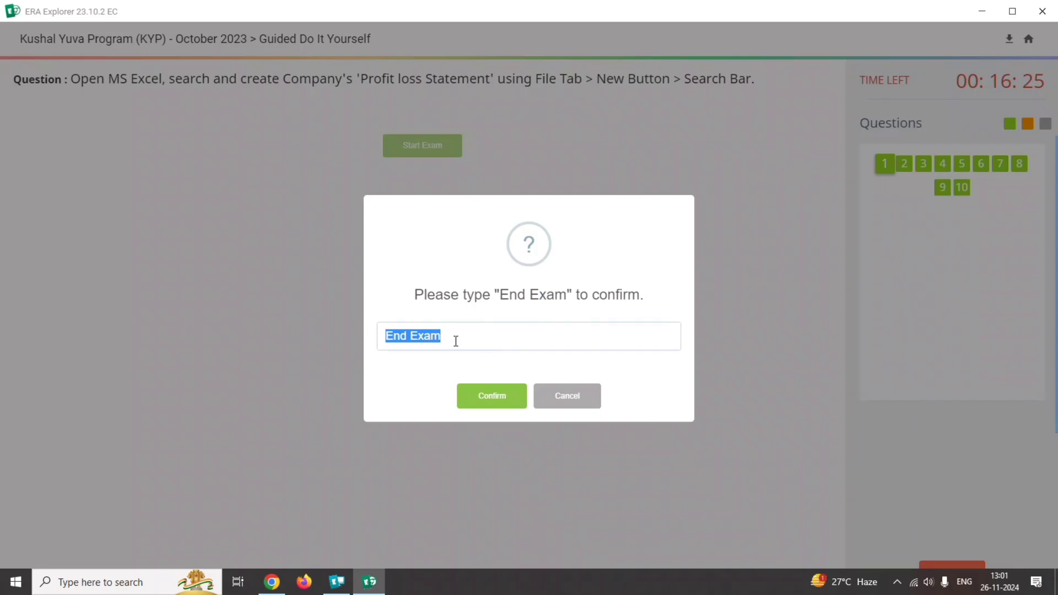
pyautogui.click(499, 334)
pyautogui.click(491, 397)
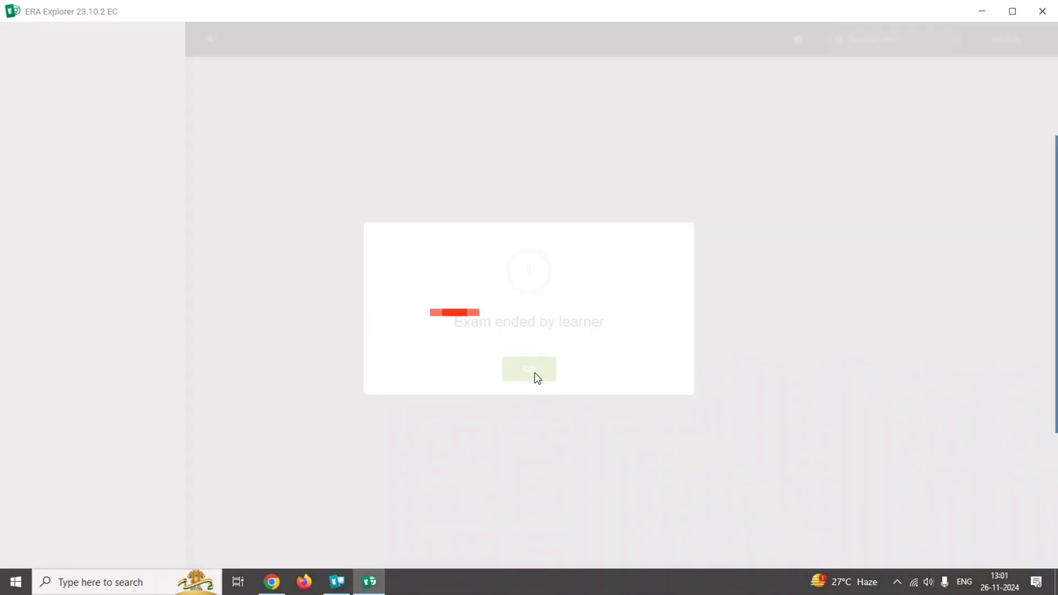
# Step: Open the Simulation Questions of Session #28 BS-CIT and start exam attempt 2
pyautogui.moveTo(1039, 239)
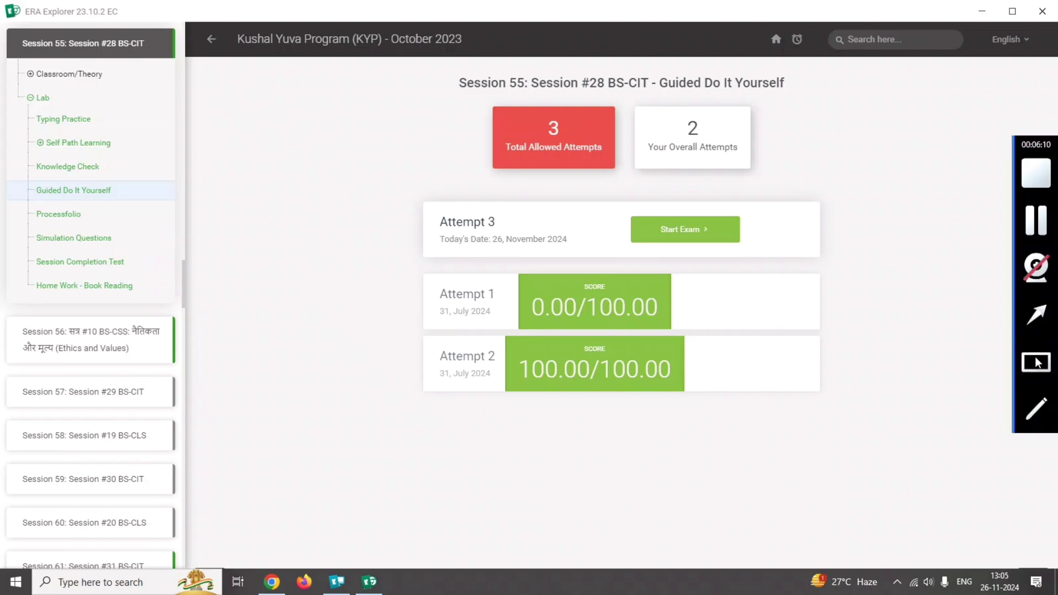
pyautogui.moveTo(4, 209); pyautogui.dragTo(170, 262)
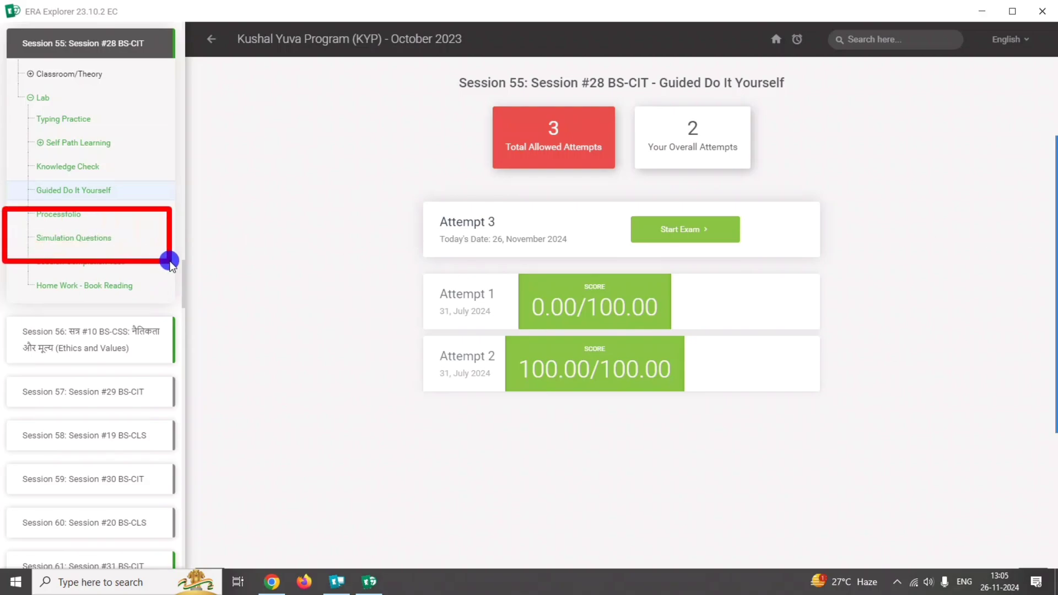
pyautogui.click(96, 239)
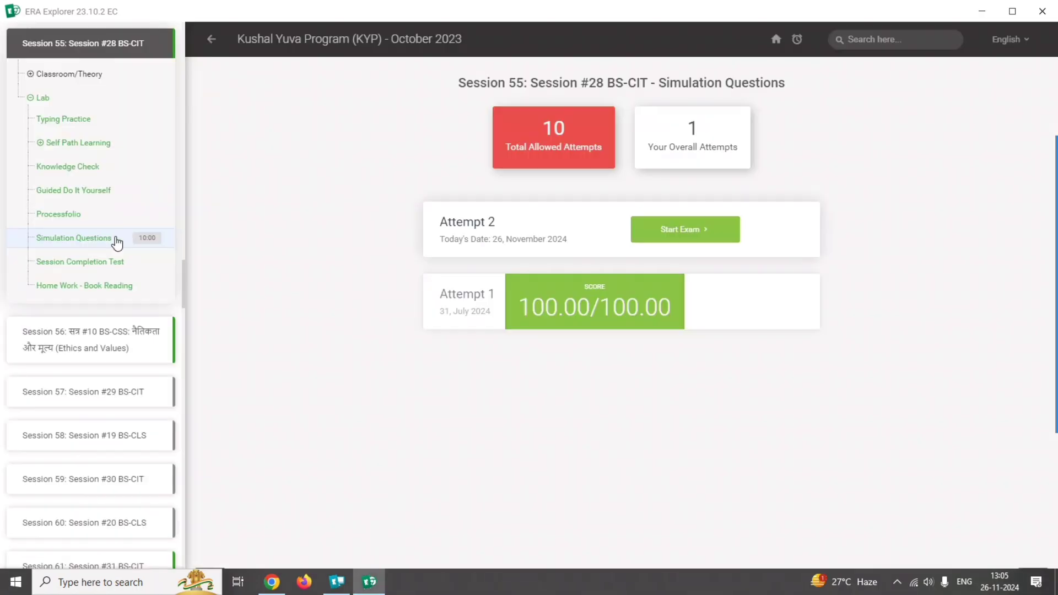
pyautogui.moveTo(1056, 231)
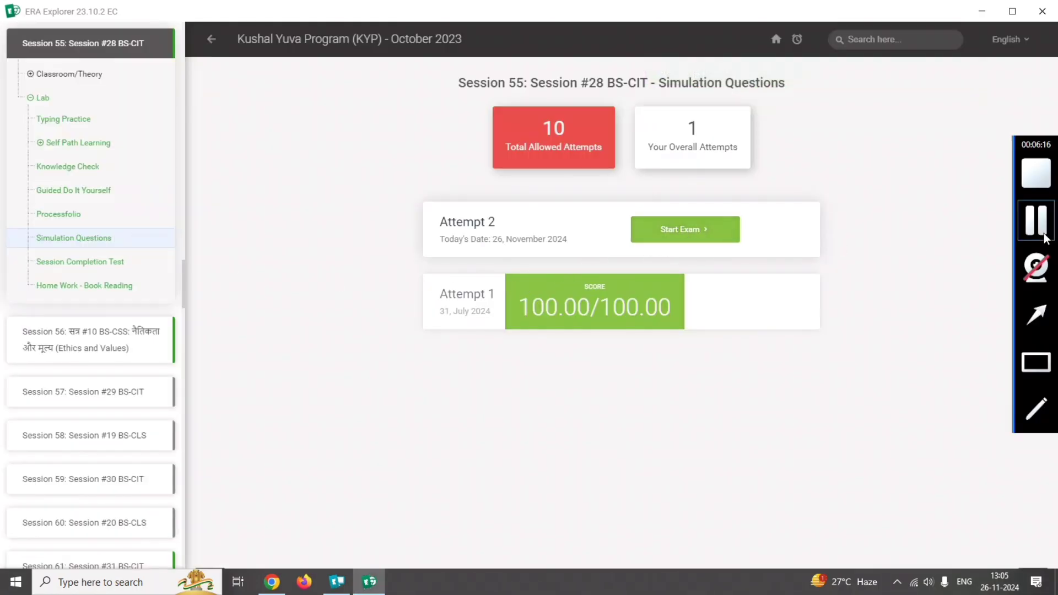
pyautogui.click(1040, 355)
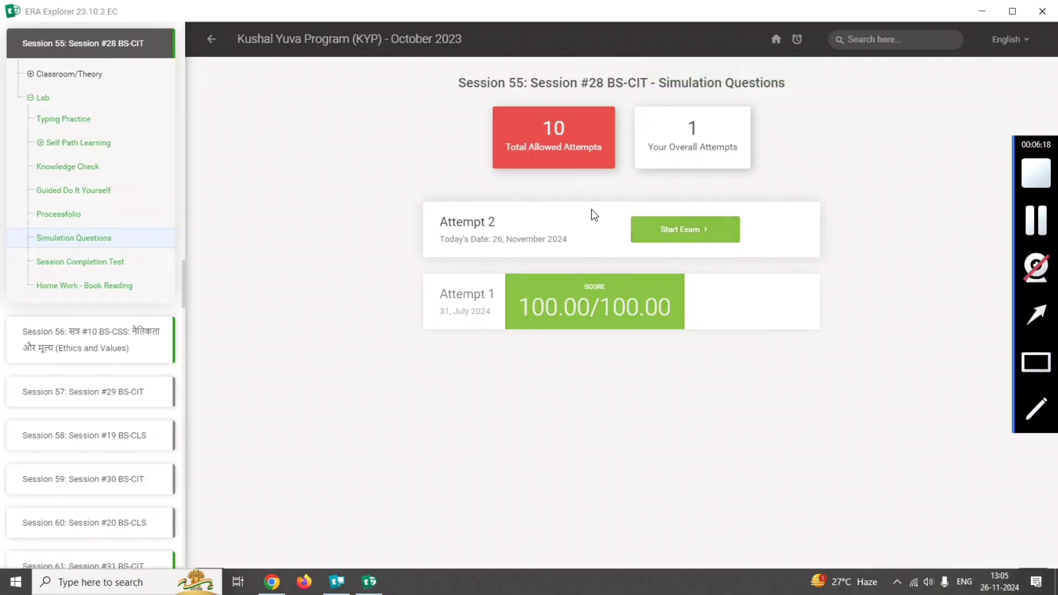
pyautogui.moveTo(589, 207); pyautogui.dragTo(793, 264)
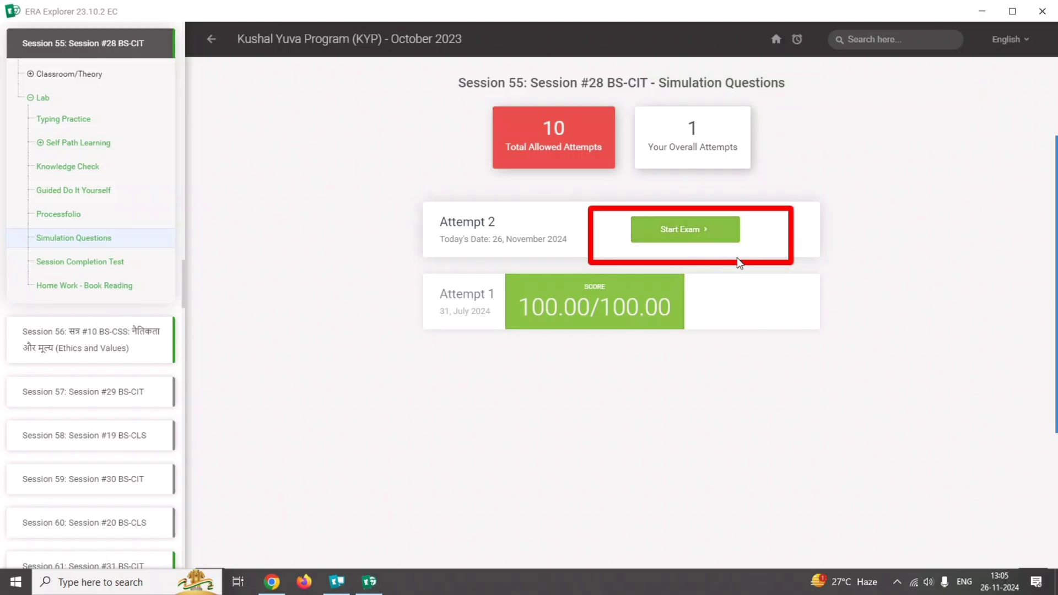
# Step: Start simulation question 1 on changing the width of column B
pyautogui.moveTo(1053, 371)
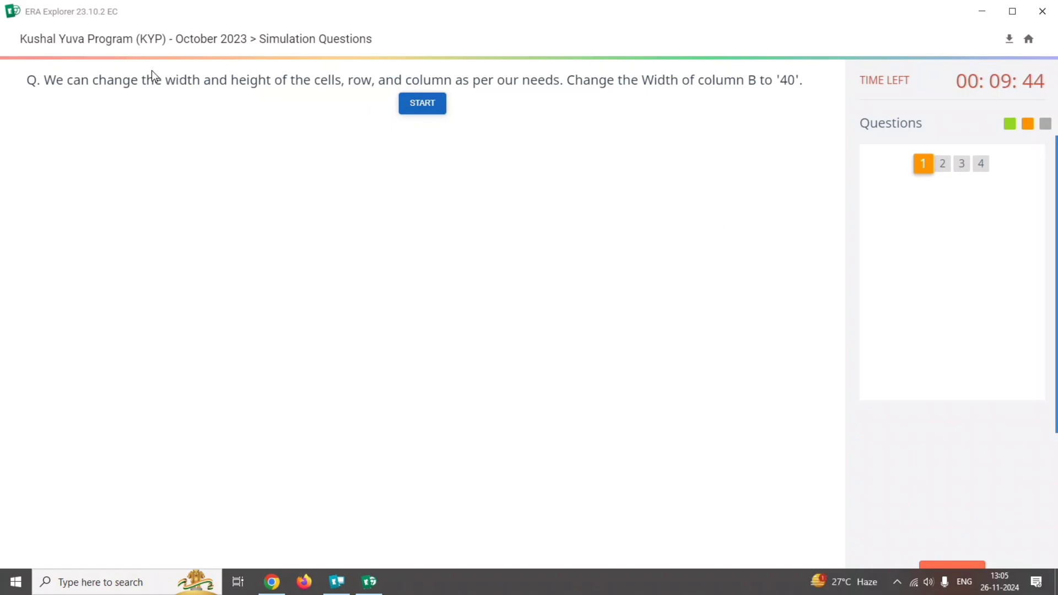
pyautogui.click(154, 66)
pyautogui.moveTo(205, 87)
pyautogui.mouseDown()
pyautogui.moveTo(409, 100)
pyautogui.moveTo(563, 93)
pyautogui.mouseUp()
pyautogui.moveTo(1046, 325)
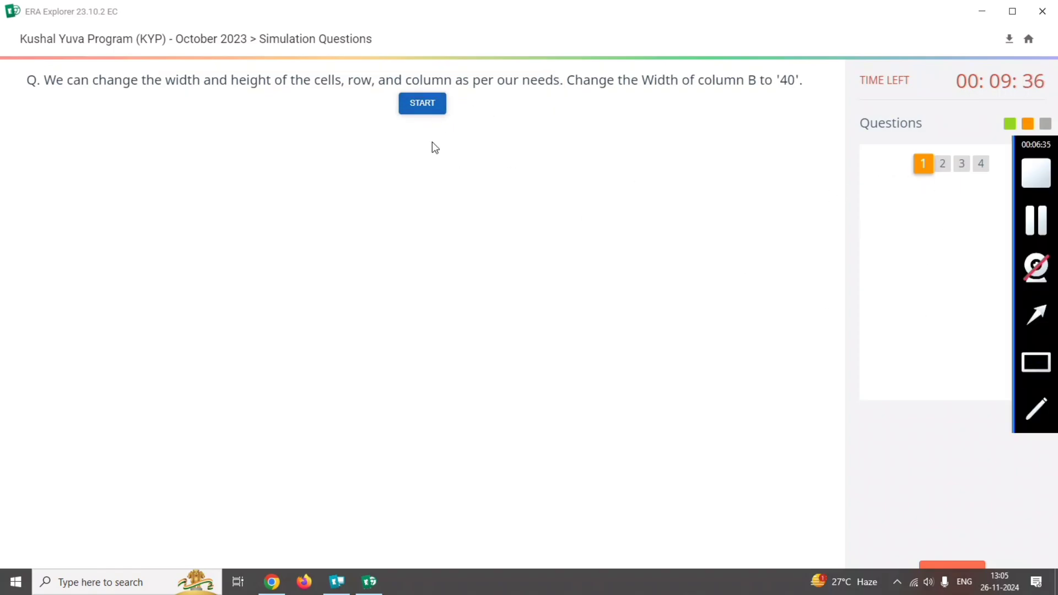
pyautogui.moveTo(374, 87); pyautogui.dragTo(457, 126)
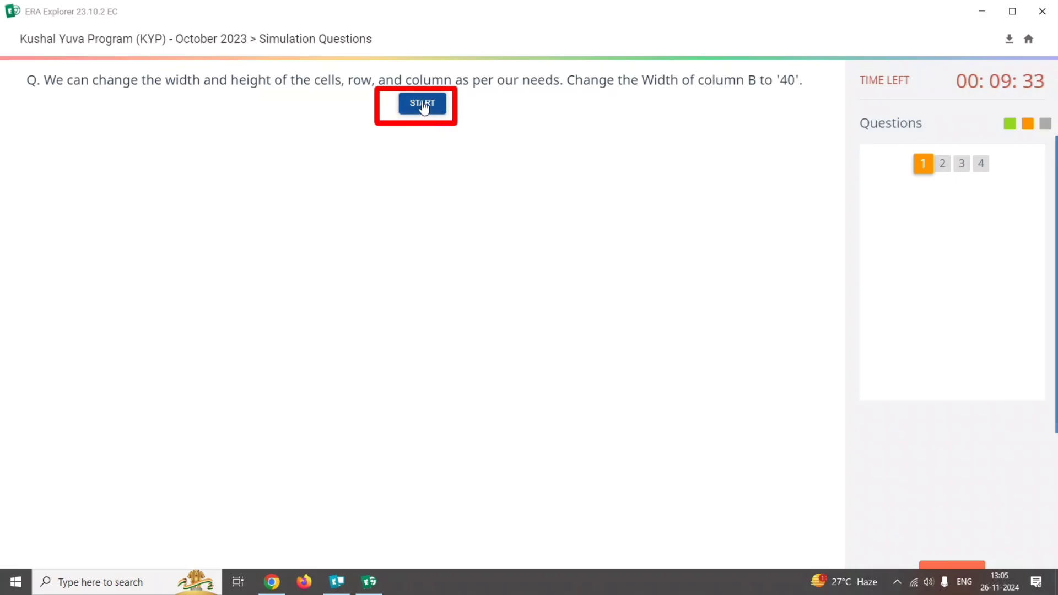
pyautogui.click(421, 103)
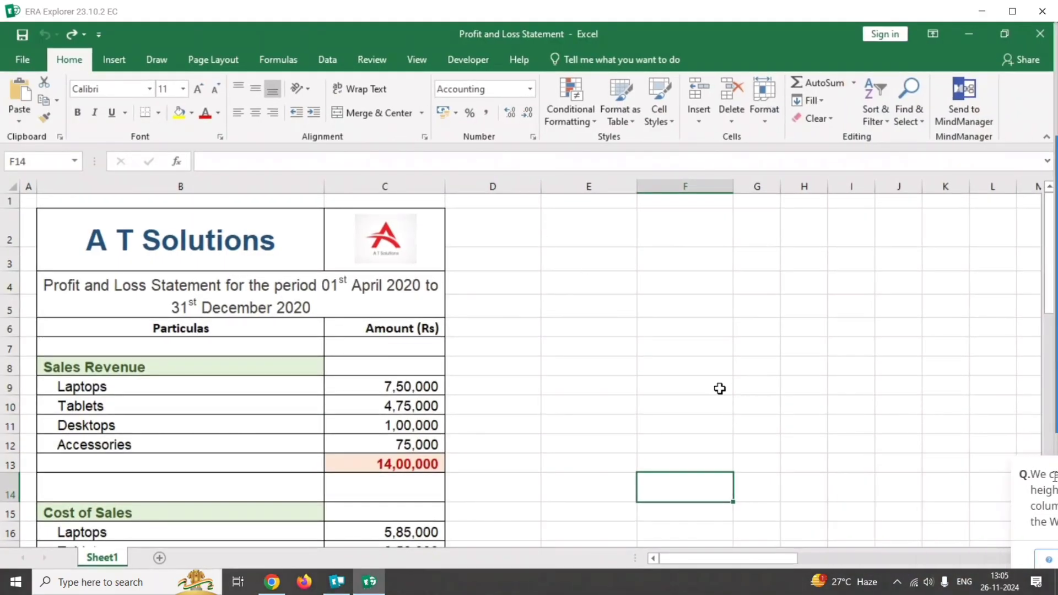
# Step: Set the width of column B to 40 and save the answer to simulation question 1
pyautogui.moveTo(1052, 401)
pyautogui.click(1036, 362)
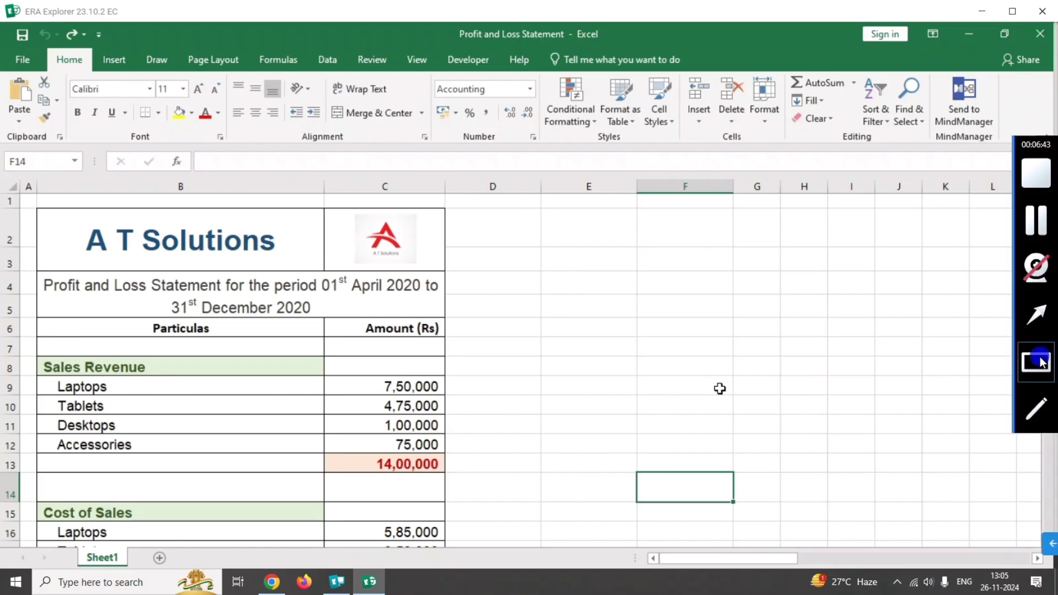
pyautogui.moveTo(139, 171)
pyautogui.mouseDown()
pyautogui.moveTo(179, 196)
pyautogui.moveTo(217, 201)
pyautogui.mouseUp()
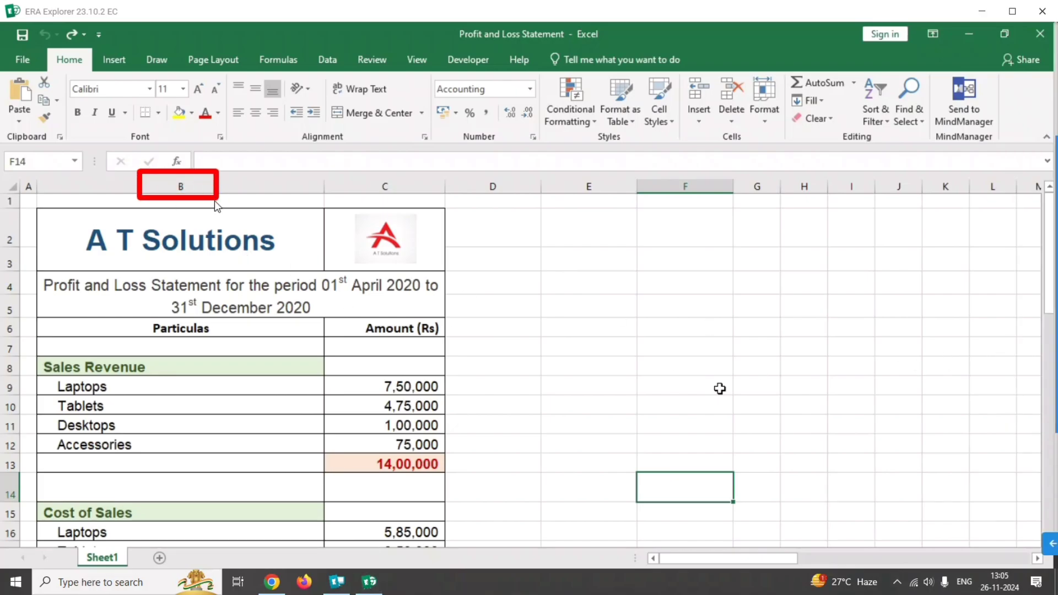
pyautogui.click(182, 187)
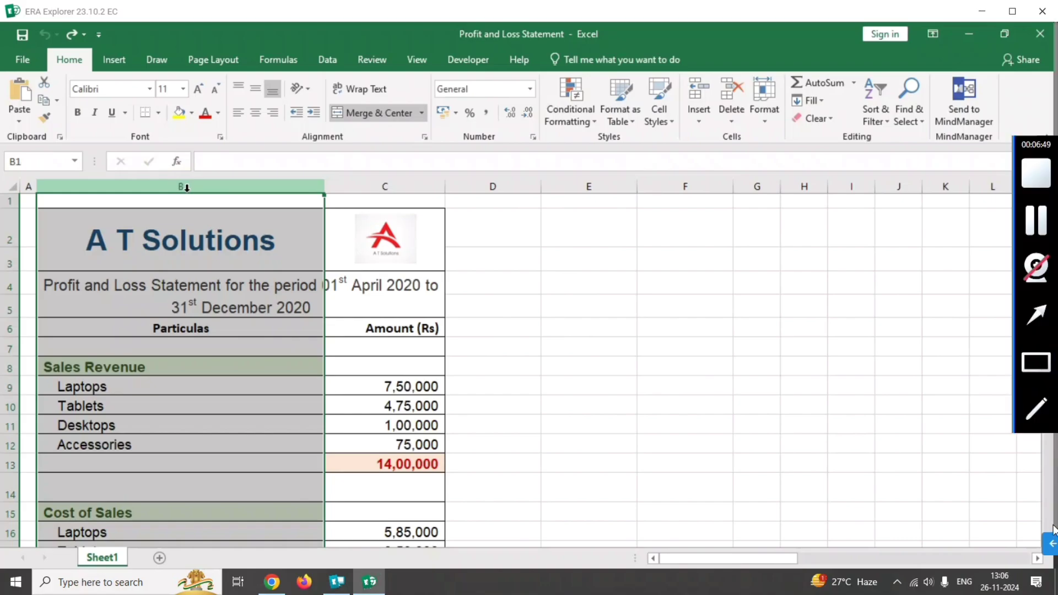
pyautogui.click(1050, 545)
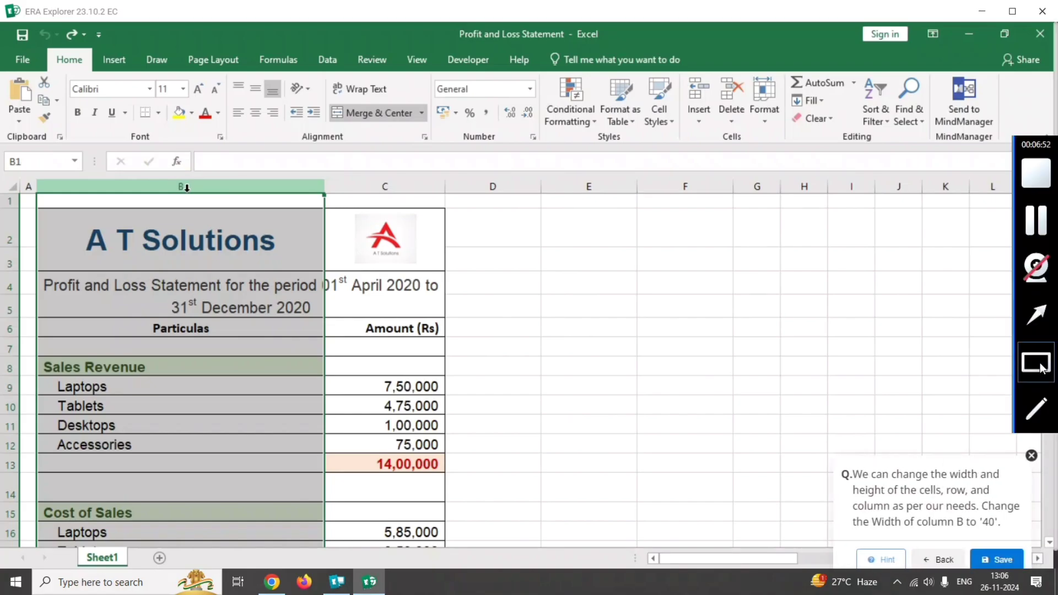
pyautogui.click(1041, 364)
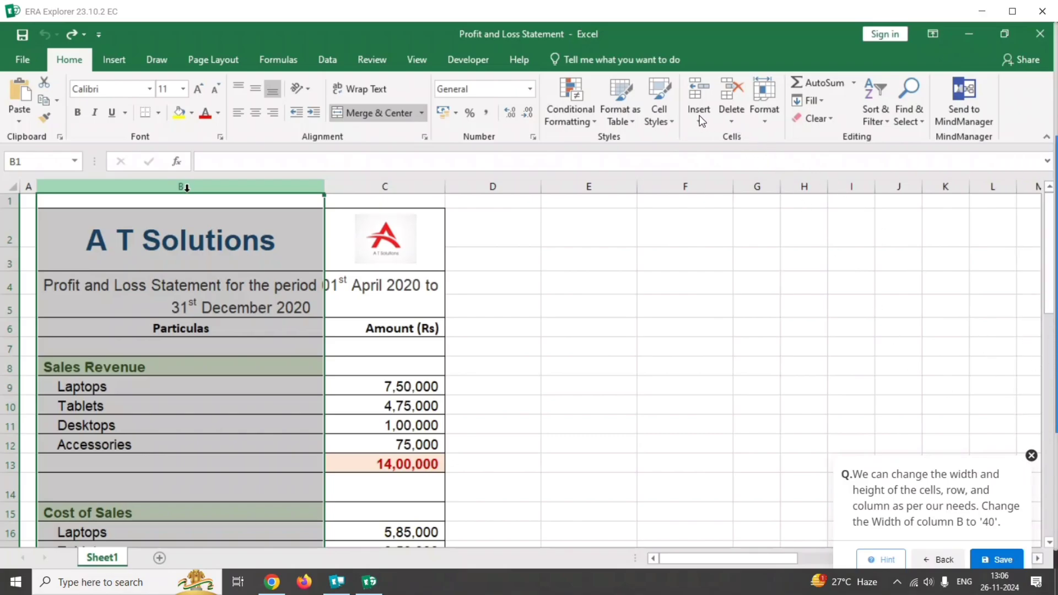
pyautogui.click(766, 120)
pyautogui.click(765, 115)
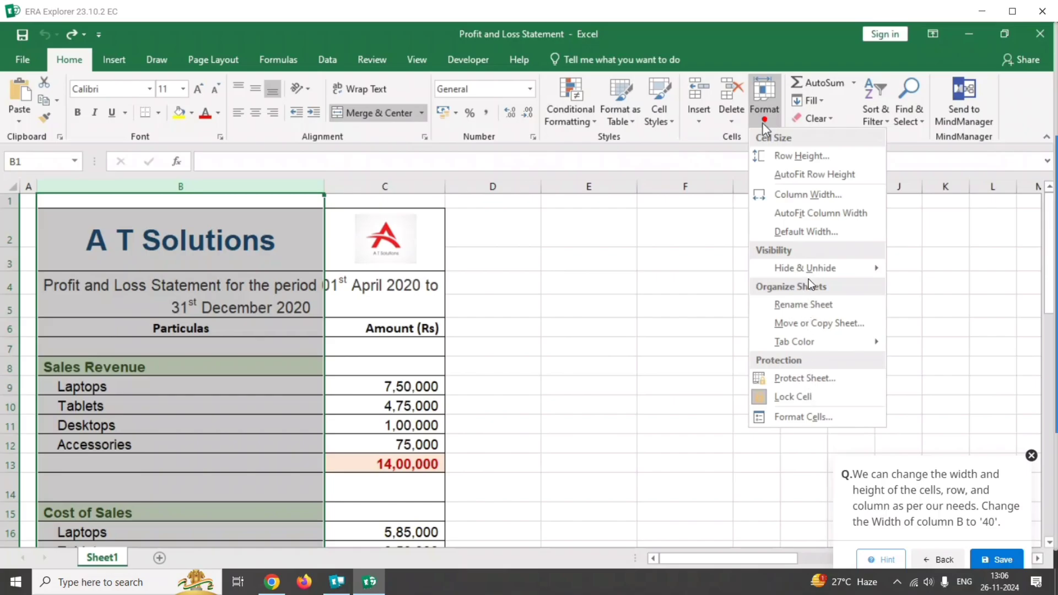
pyautogui.click(796, 195)
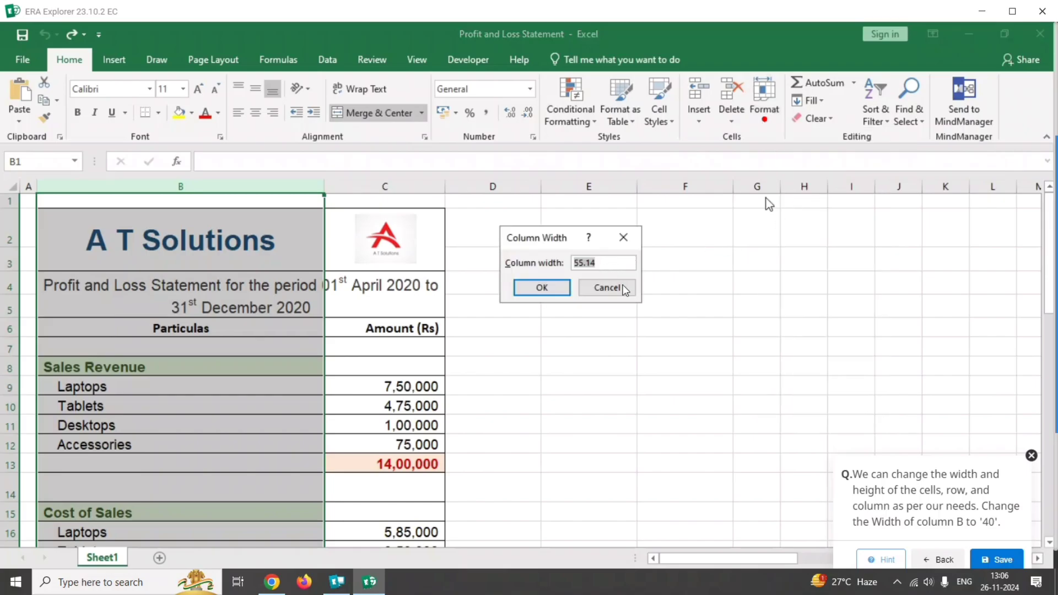
pyautogui.moveTo(1048, 380)
pyautogui.click(1039, 318)
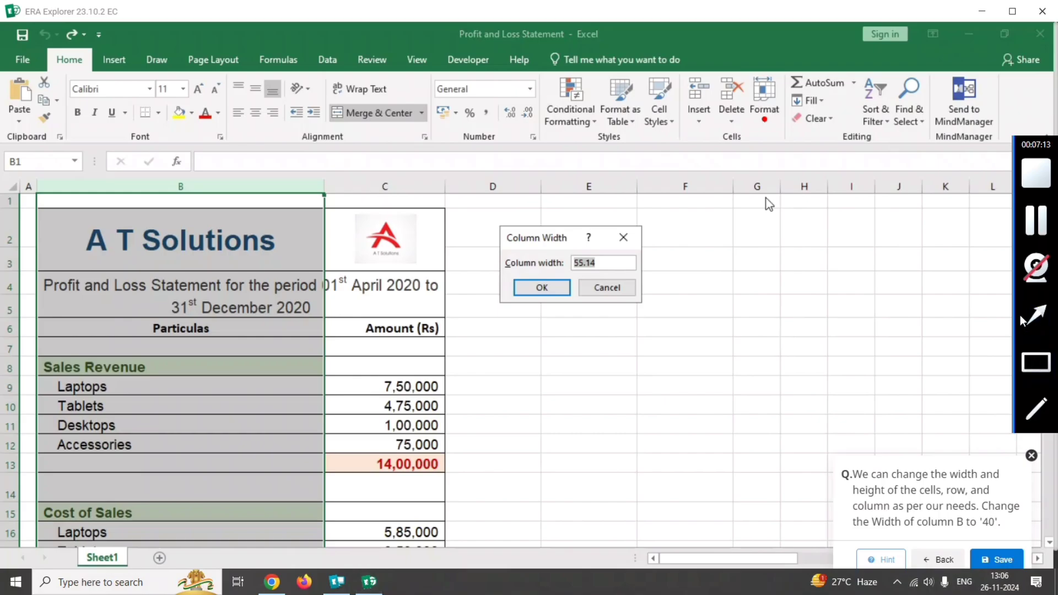
pyautogui.moveTo(947, 315)
pyautogui.mouseDown()
pyautogui.moveTo(555, 236)
pyautogui.moveTo(594, 270)
pyautogui.mouseUp()
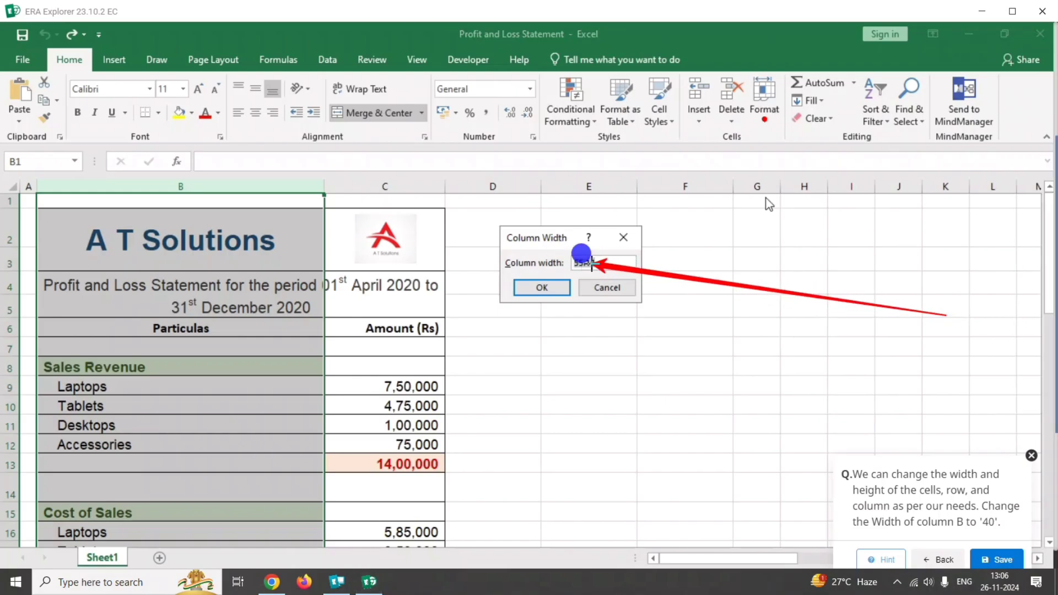
pyautogui.click(588, 264)
pyautogui.write('40')
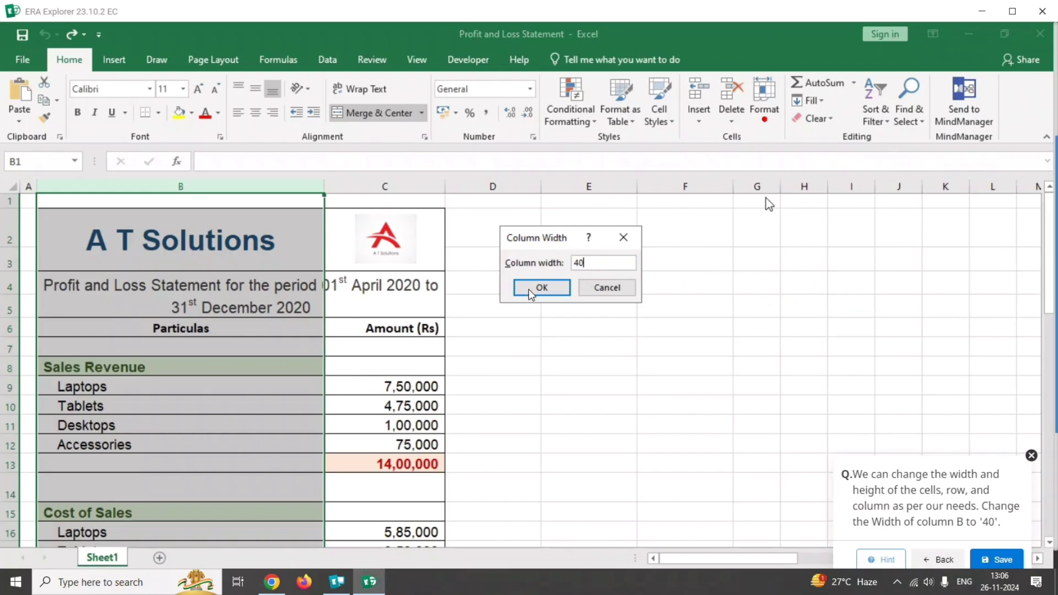
pyautogui.click(542, 287)
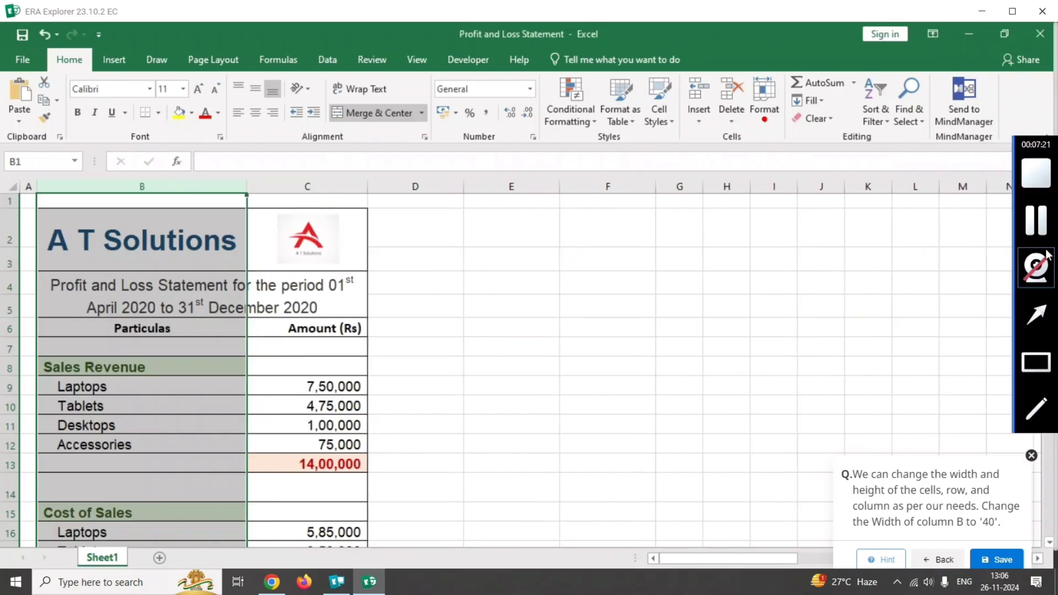
pyautogui.click(997, 560)
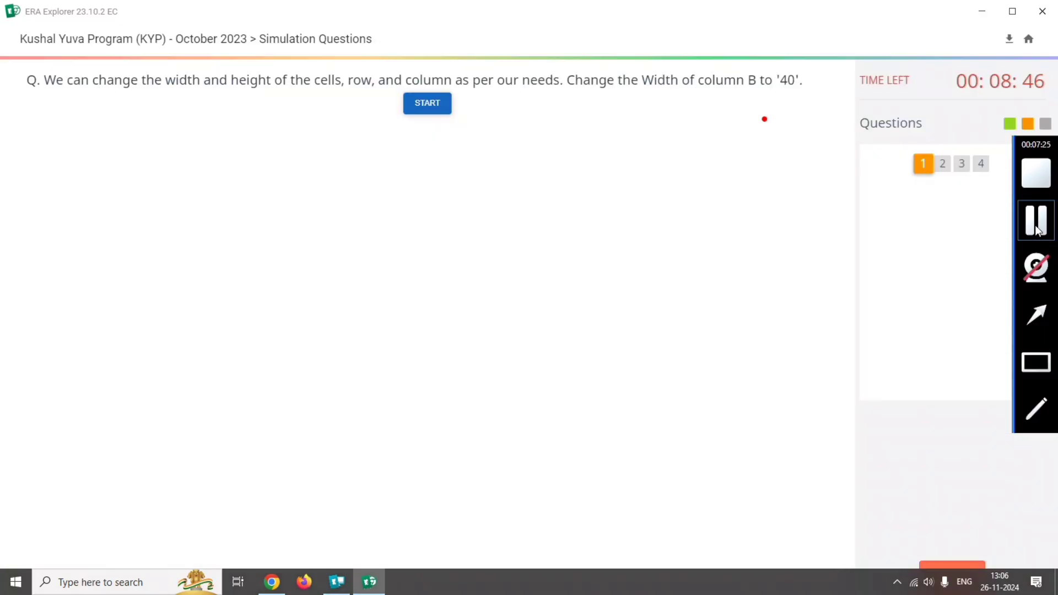
# Step: Start simulation question 2 on calculating the Total Sales Revenue and display its text over the workbook
pyautogui.click(1037, 226)
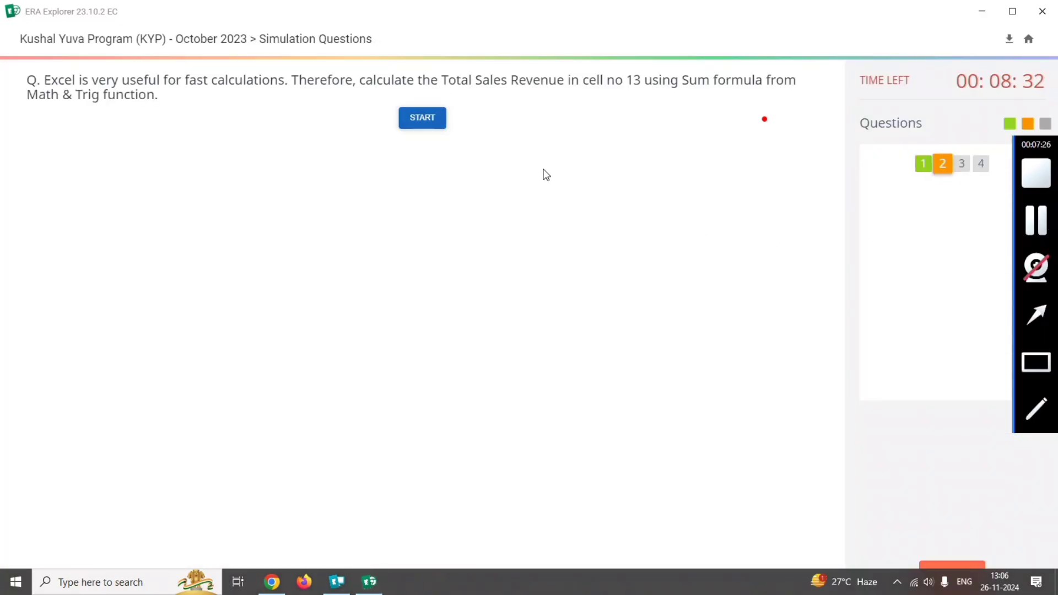
pyautogui.click(422, 117)
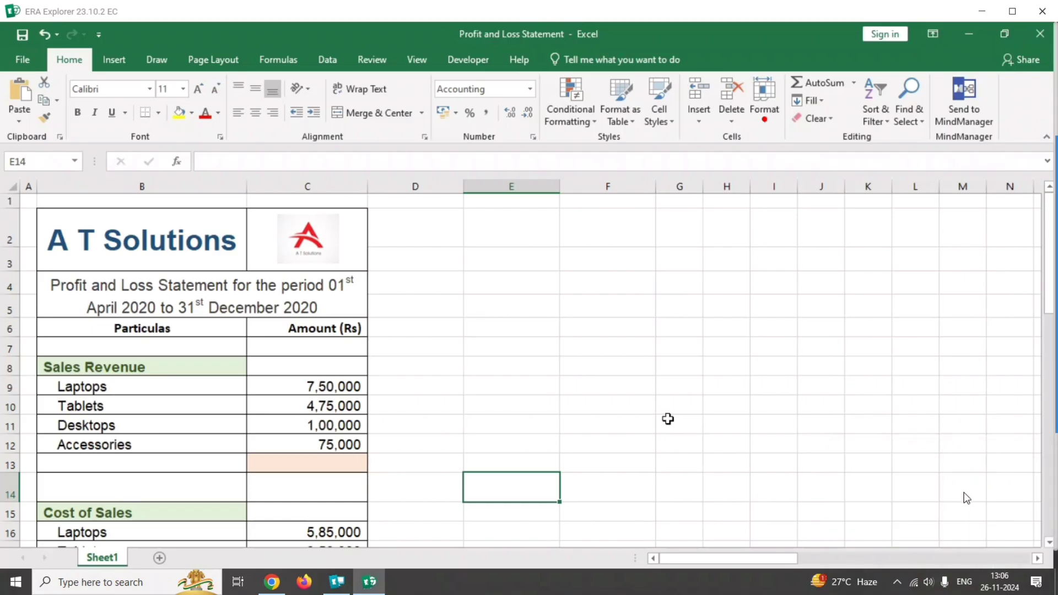
pyautogui.click(1049, 544)
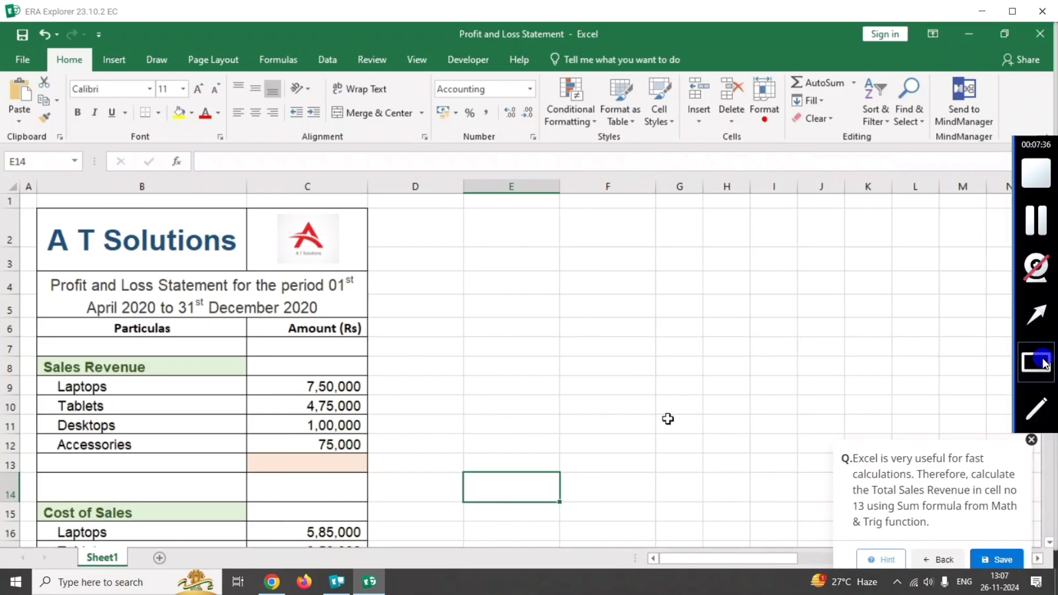
# Step: Insert the Math & Trig SUM function over C9:C12 in cell C13 and save the answer to question 2
pyautogui.moveTo(233, 448); pyautogui.dragTo(389, 484)
pyautogui.click(319, 460)
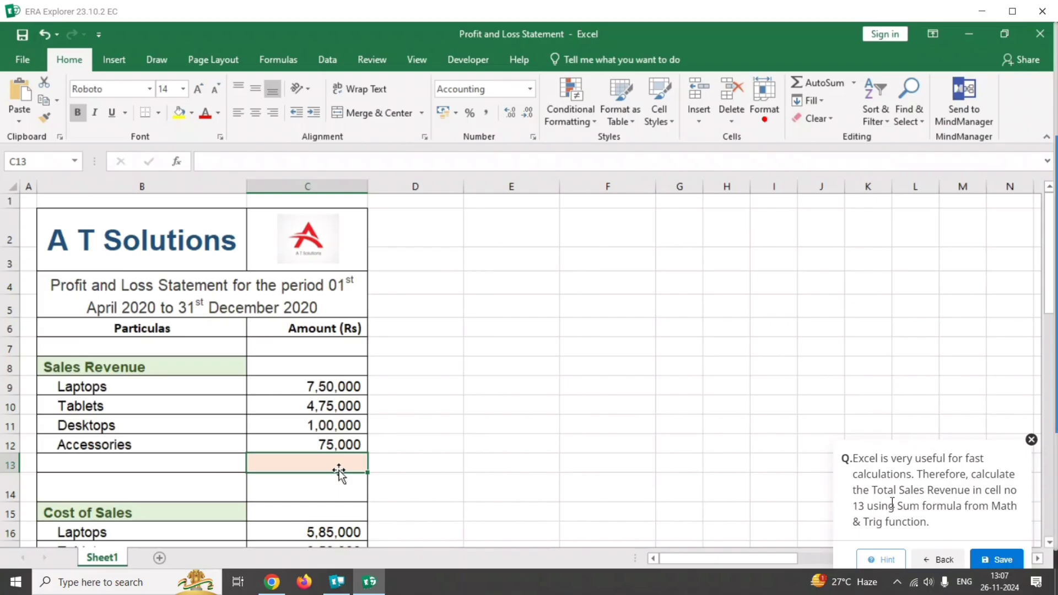
pyautogui.moveTo(1043, 371)
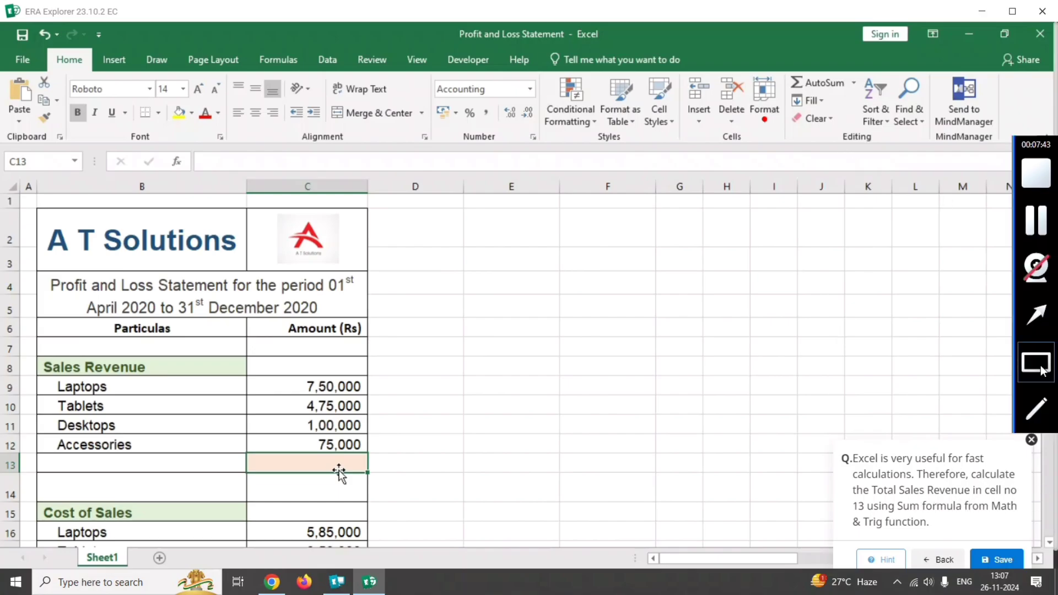
pyautogui.click(1038, 322)
pyautogui.moveTo(874, 299)
pyautogui.mouseDown()
pyautogui.moveTo(746, 147)
pyautogui.moveTo(816, 83)
pyautogui.moveTo(838, 86)
pyautogui.mouseUp()
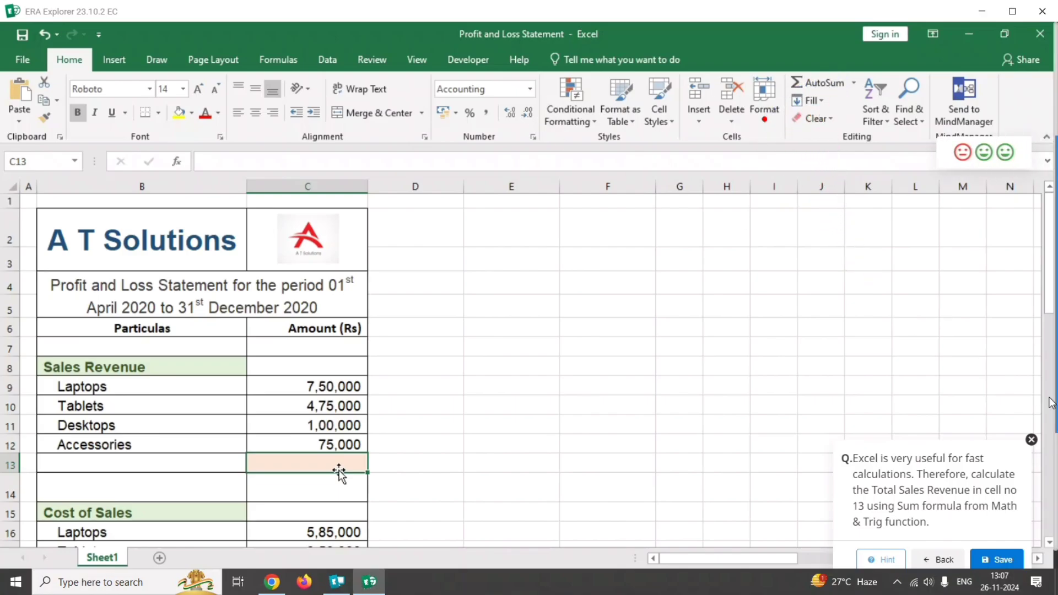
pyautogui.moveTo(1053, 404)
pyautogui.click(1038, 316)
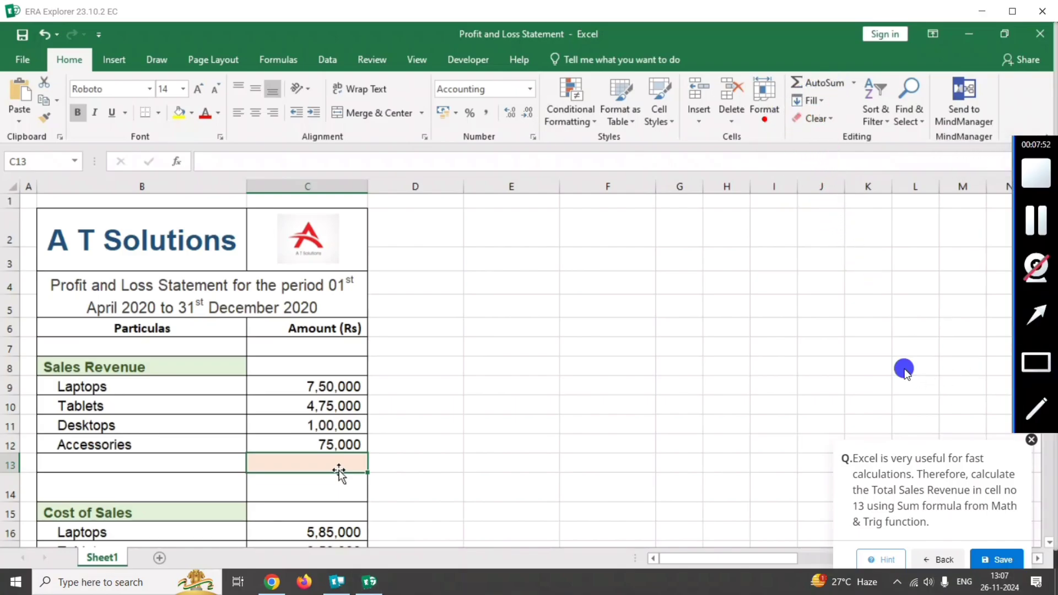
pyautogui.moveTo(904, 371)
pyautogui.mouseDown()
pyautogui.moveTo(300, 137)
pyautogui.moveTo(253, 81)
pyautogui.moveTo(274, 60)
pyautogui.mouseUp()
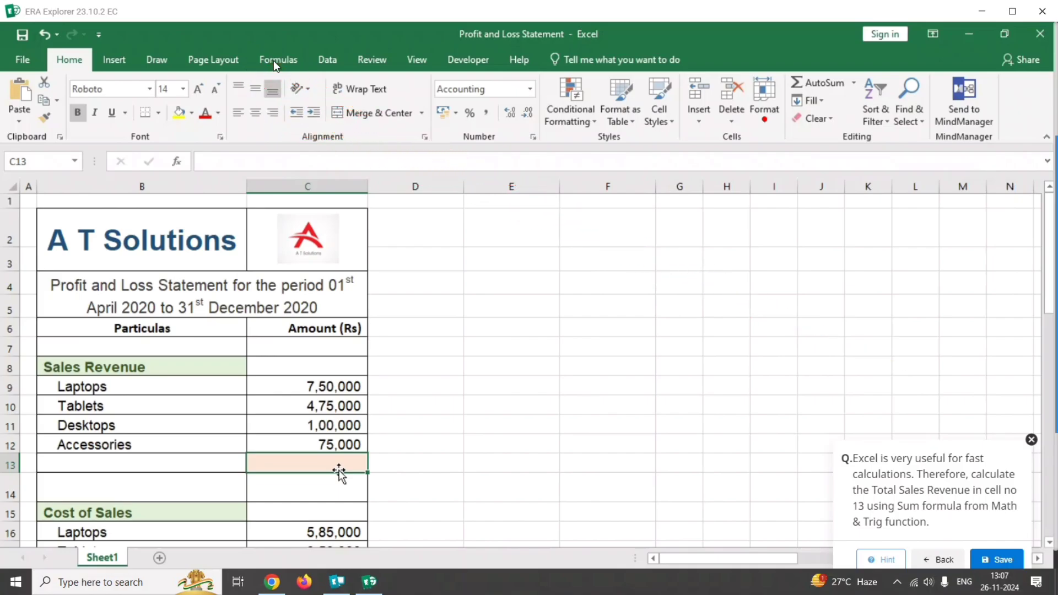
pyautogui.click(273, 60)
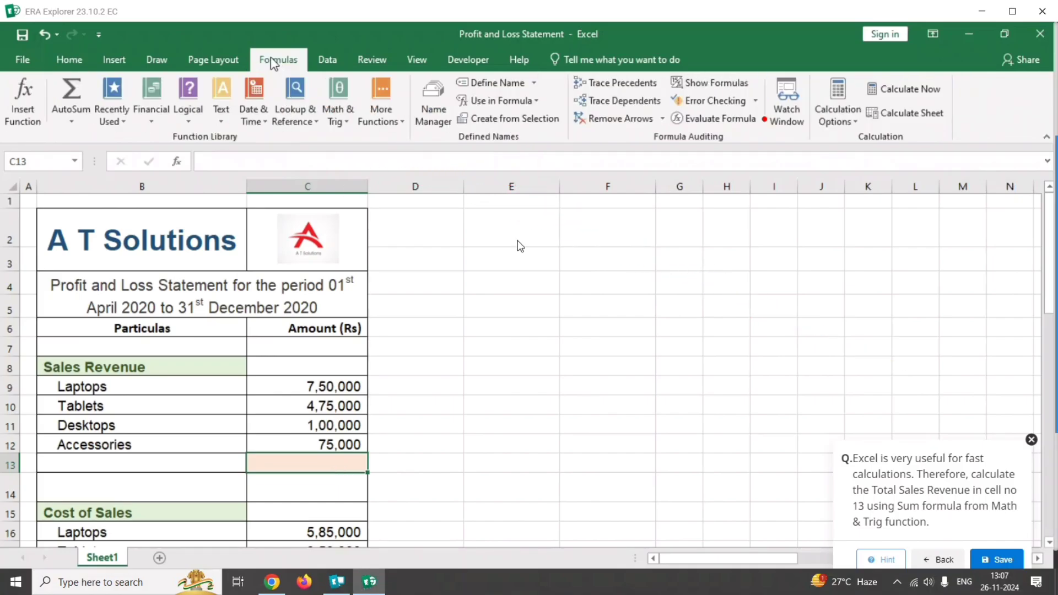
pyautogui.moveTo(1050, 408)
pyautogui.click(1037, 317)
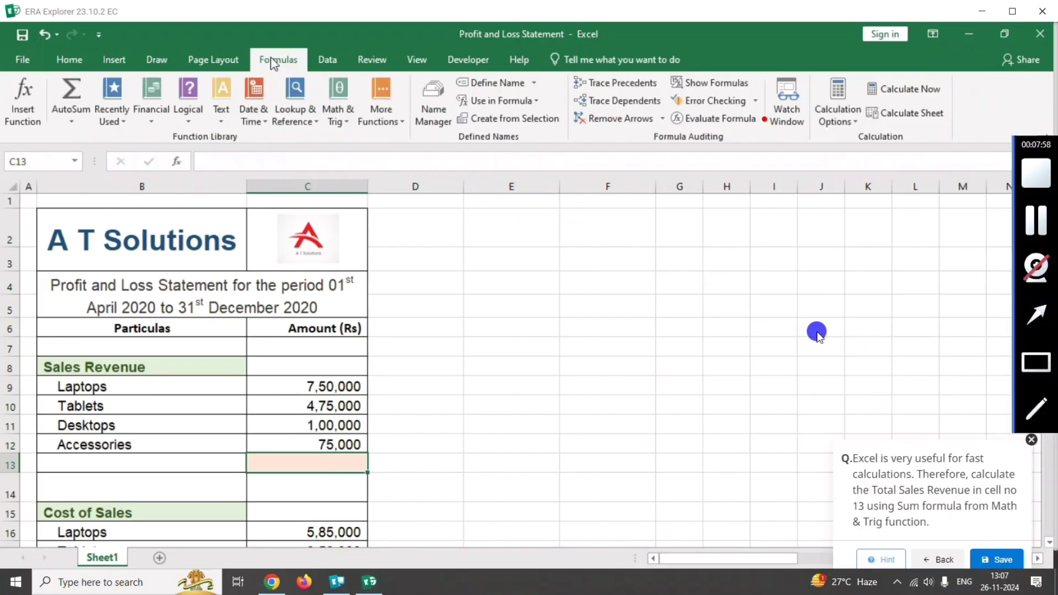
pyautogui.moveTo(817, 331)
pyautogui.mouseDown()
pyautogui.moveTo(194, 160)
pyautogui.moveTo(69, 95)
pyautogui.mouseUp()
pyautogui.moveTo(1056, 433)
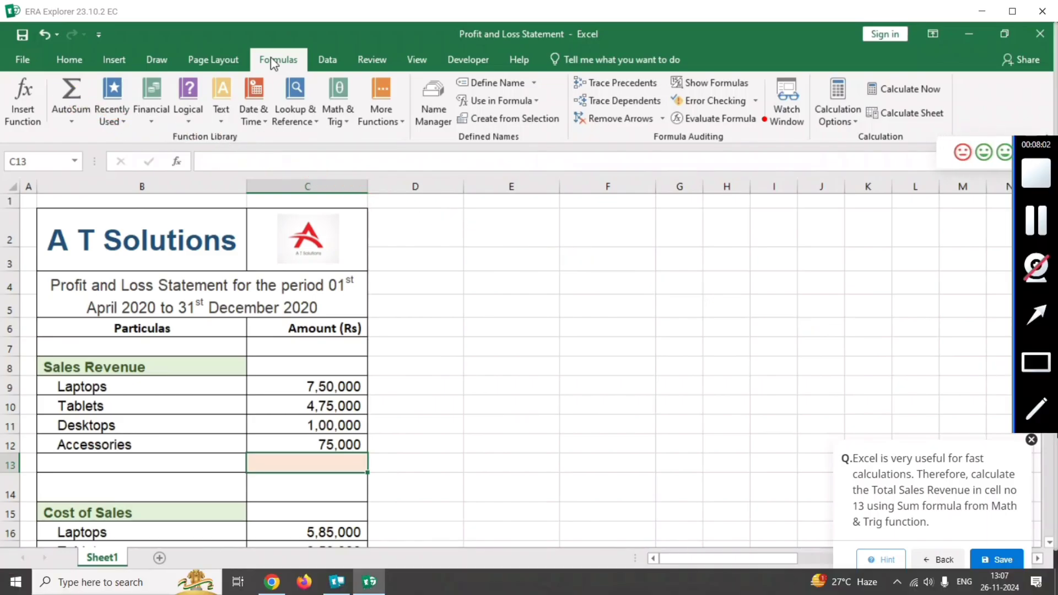
pyautogui.click(1037, 315)
pyautogui.moveTo(993, 342)
pyautogui.mouseDown()
pyautogui.moveTo(352, 184)
pyautogui.moveTo(342, 173)
pyautogui.moveTo(342, 114)
pyautogui.mouseUp()
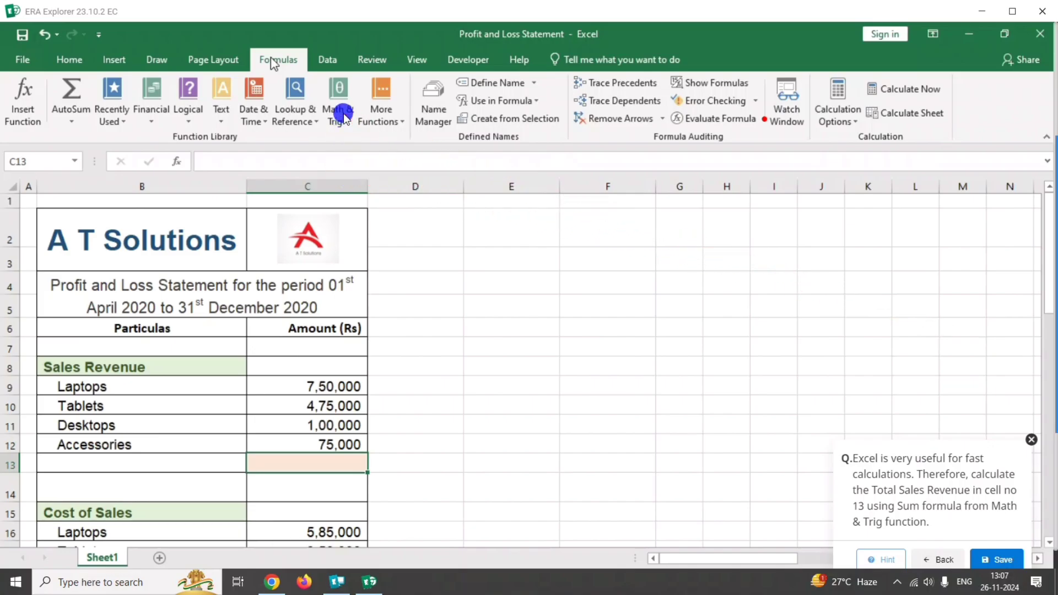
pyautogui.click(341, 113)
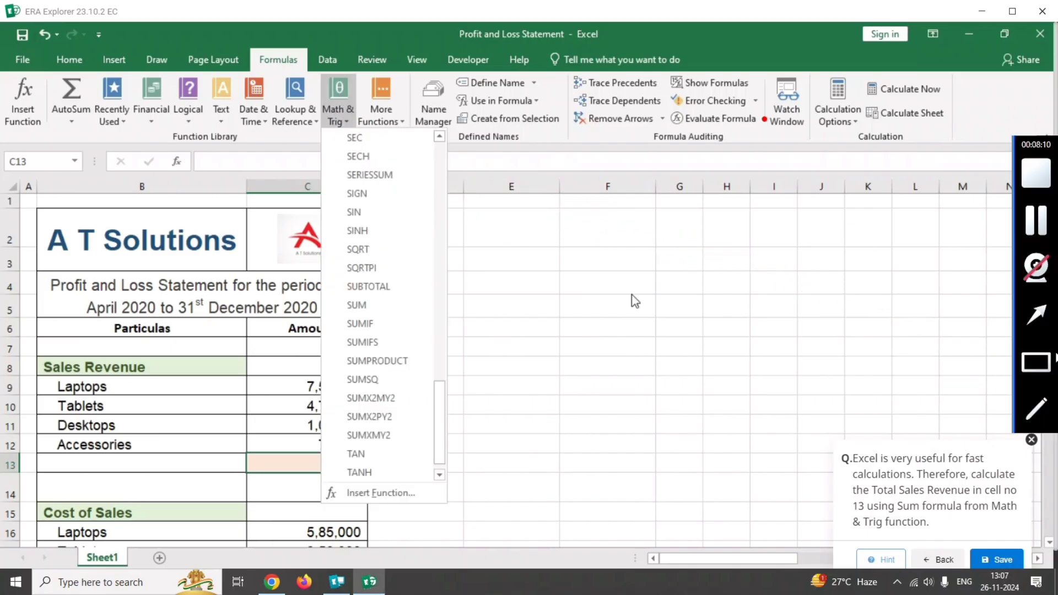
pyautogui.click(1050, 368)
pyautogui.moveTo(327, 294); pyautogui.dragTo(387, 325)
pyautogui.click(357, 306)
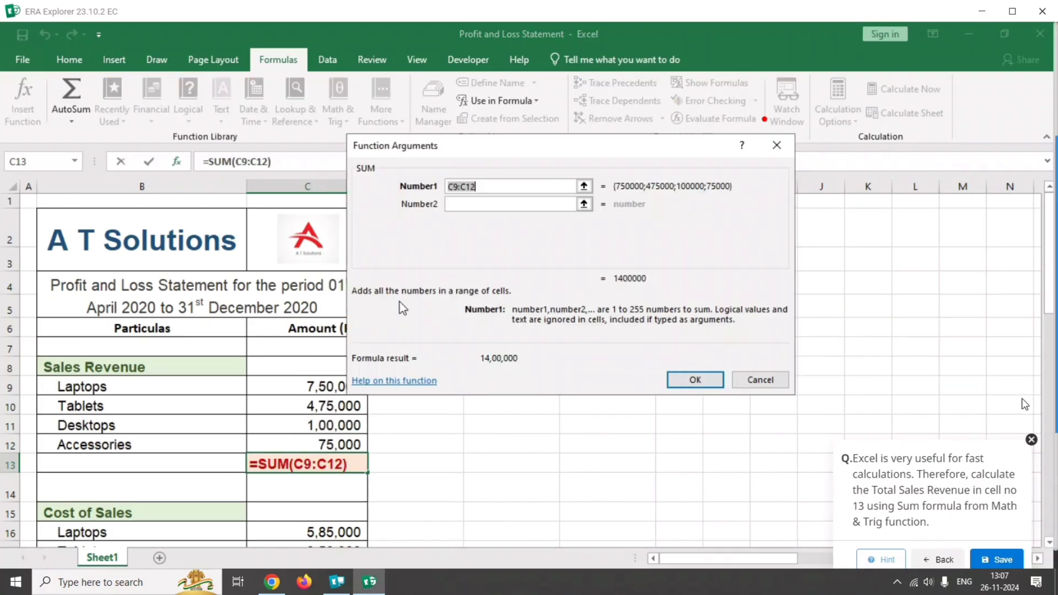
pyautogui.moveTo(1025, 404)
pyautogui.click(1036, 314)
pyautogui.moveTo(979, 331)
pyautogui.mouseDown()
pyautogui.moveTo(728, 358)
pyautogui.moveTo(709, 380)
pyautogui.mouseUp()
pyautogui.click(698, 382)
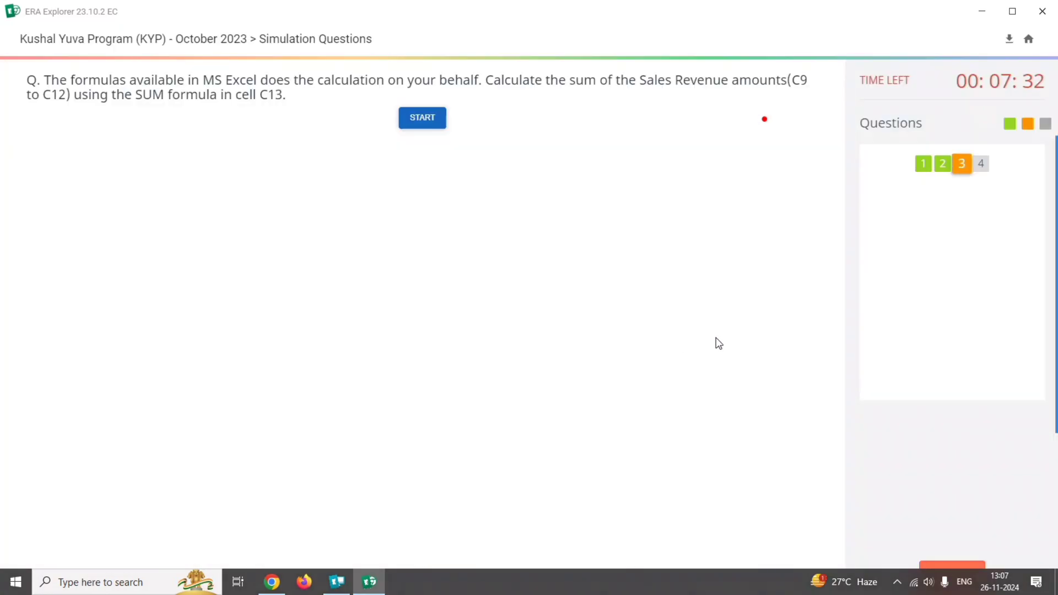
# Step: Start simulation question 3 on summing the Sales Revenue amounts and display its text over the workbook
pyautogui.click(425, 119)
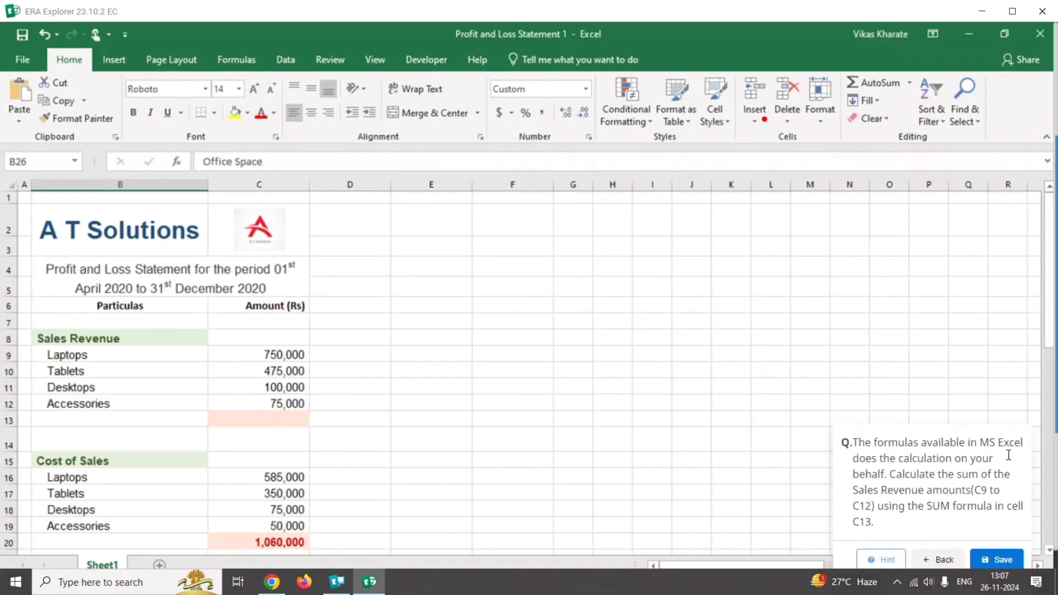
pyautogui.moveTo(890, 502); pyautogui.dragTo(947, 511)
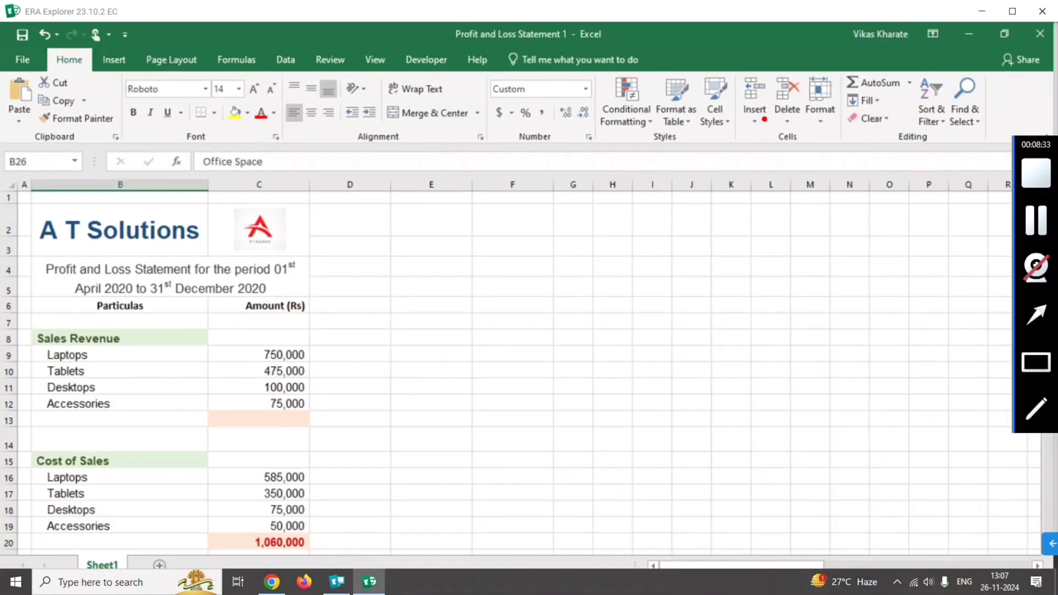
pyautogui.click(1050, 544)
# Step: Total the Sales Revenue amounts C9:C12 into cell C13 using AutoSum's Sum and save the answer to question 3
pyautogui.moveTo(1056, 384)
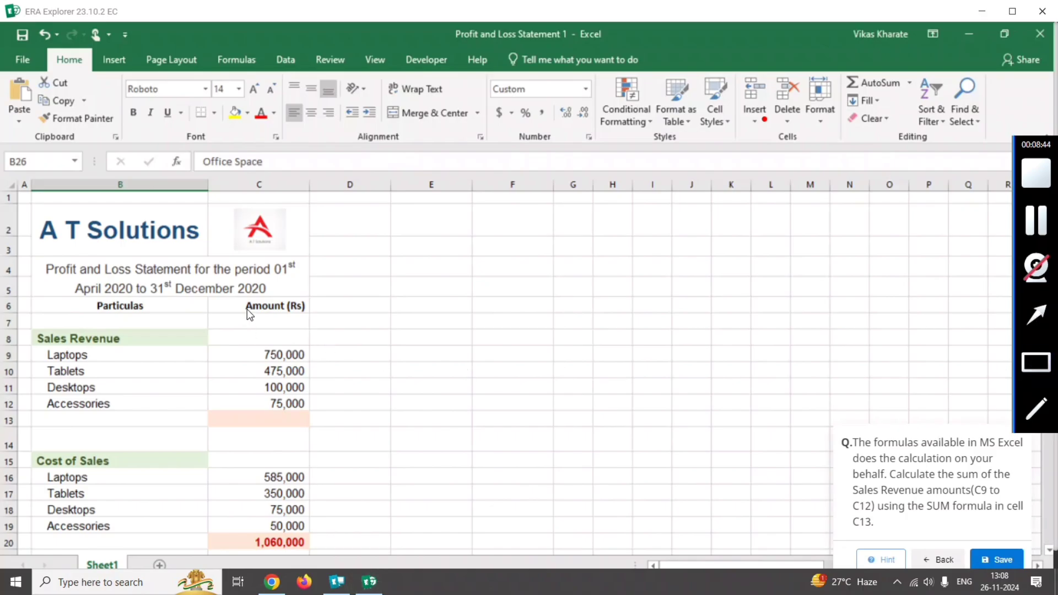
pyautogui.moveTo(247, 309); pyautogui.dragTo(296, 421)
pyautogui.click(269, 352)
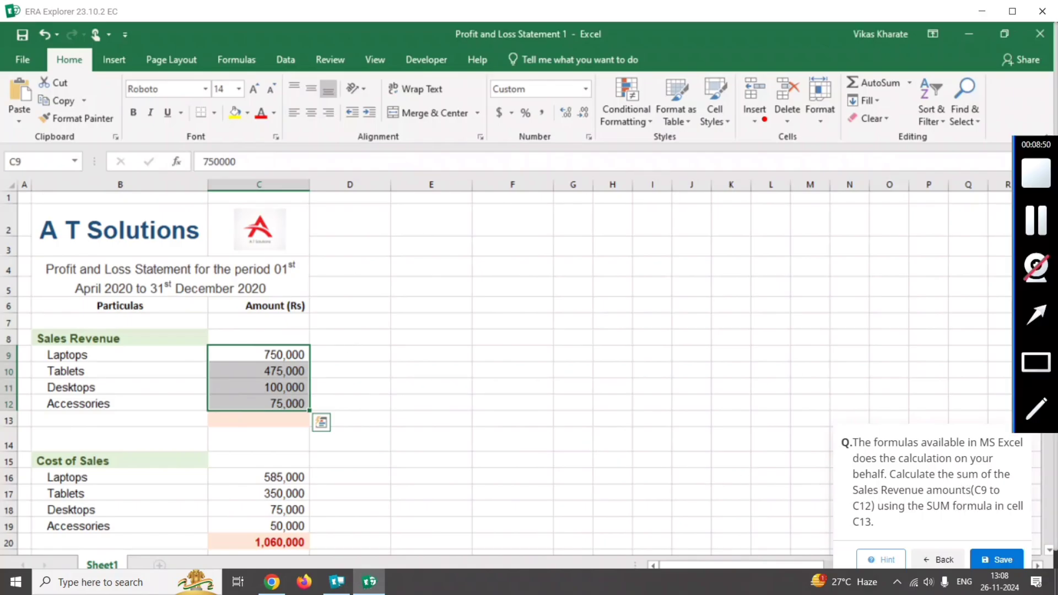
pyautogui.moveTo(955, 319)
pyautogui.mouseDown()
pyautogui.moveTo(824, 159)
pyautogui.moveTo(819, 106)
pyautogui.moveTo(749, 104)
pyautogui.moveTo(846, 93)
pyautogui.mouseUp()
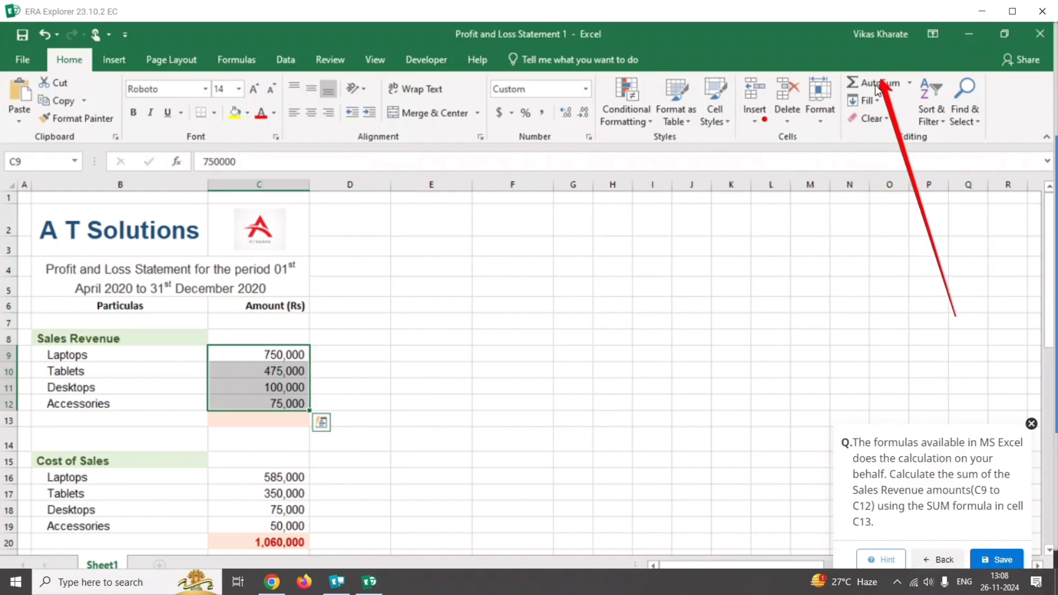
pyautogui.click(870, 82)
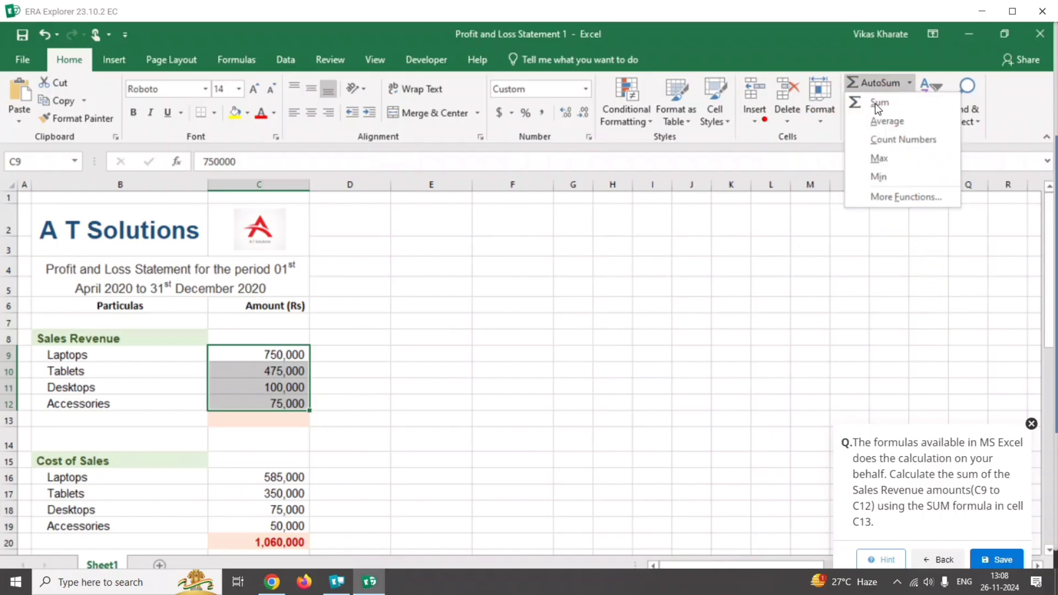
pyautogui.click(880, 104)
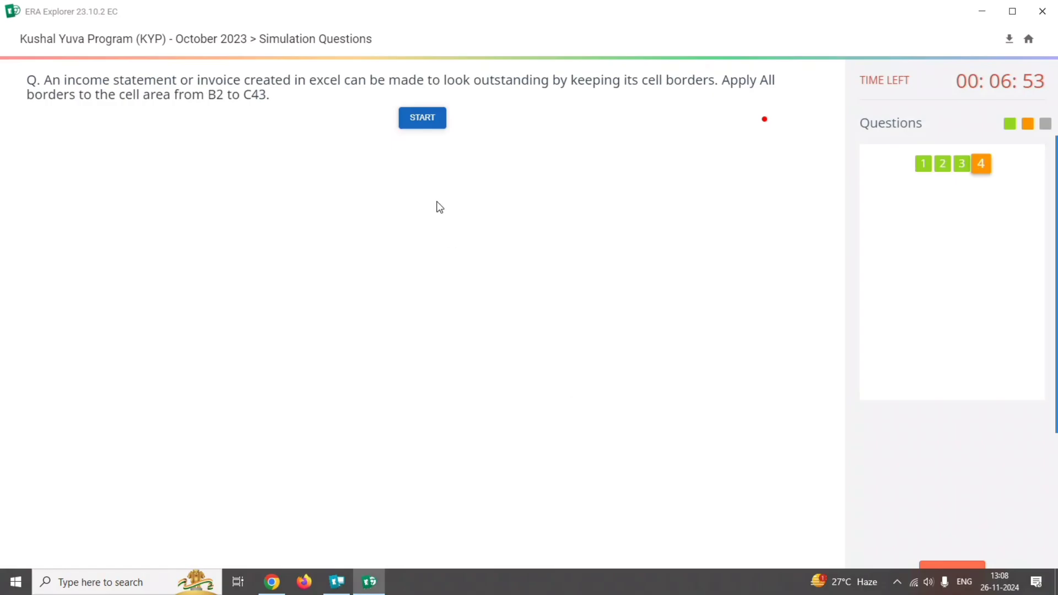
# Step: Start simulation question 4 on applying All Borders to the cells from B2 to C43
pyautogui.click(423, 116)
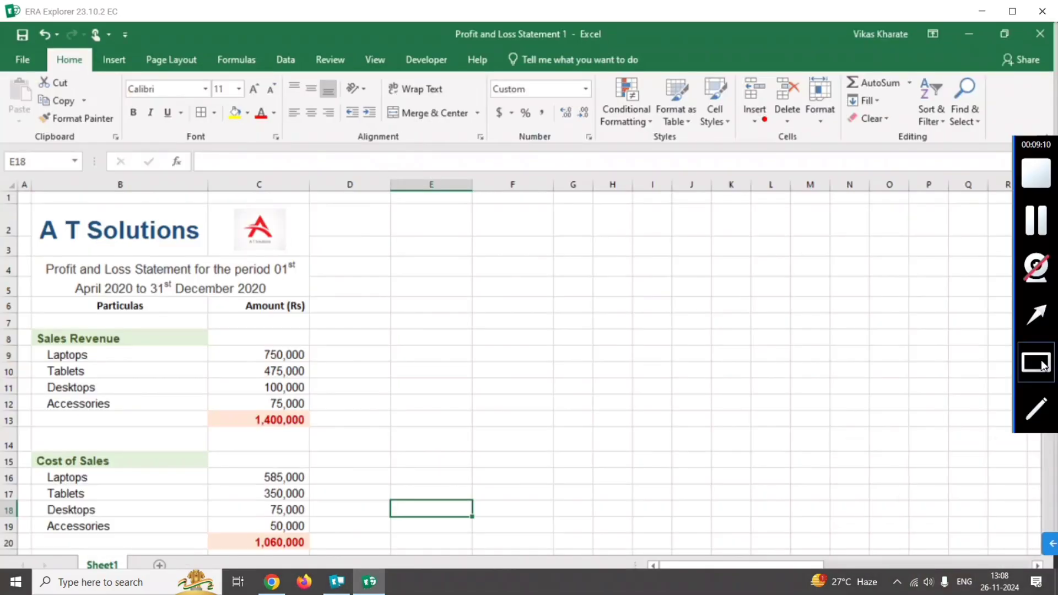
# Step: Apply All Borders to the whole Profit and Loss Statement in columns B and C and save the answer to question 4
pyautogui.click(1039, 362)
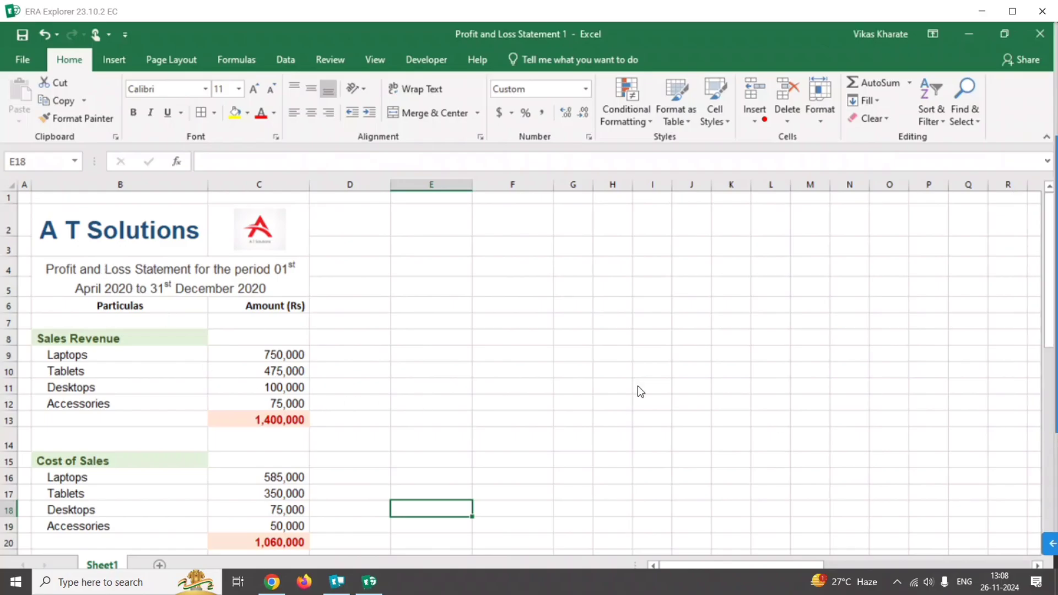
pyautogui.moveTo(34, 195); pyautogui.dragTo(308, 538)
pyautogui.click(159, 326)
pyautogui.hotkey('ctrl', 'a')
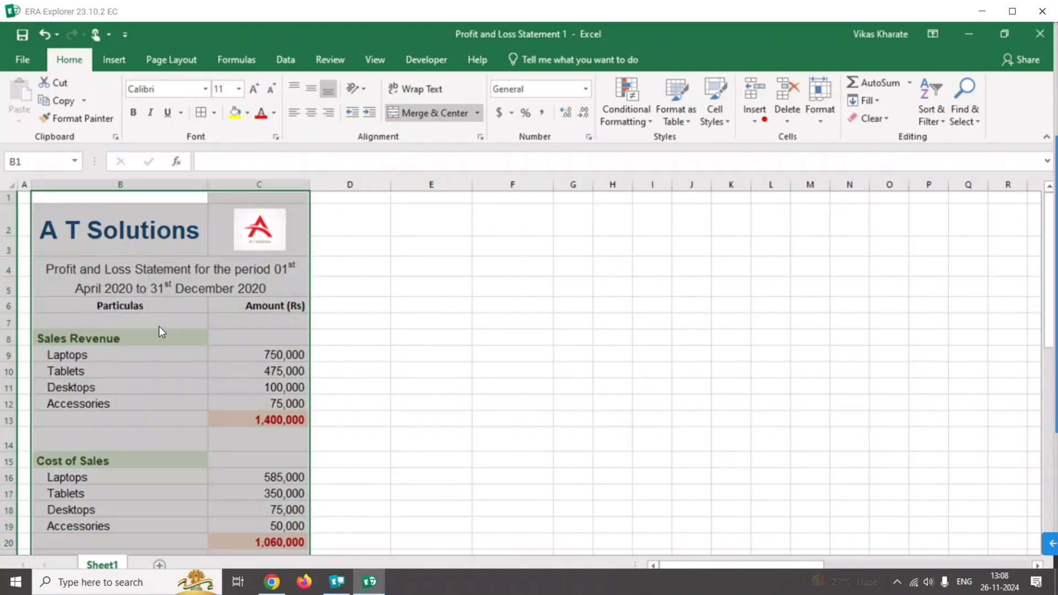
pyautogui.moveTo(1051, 544)
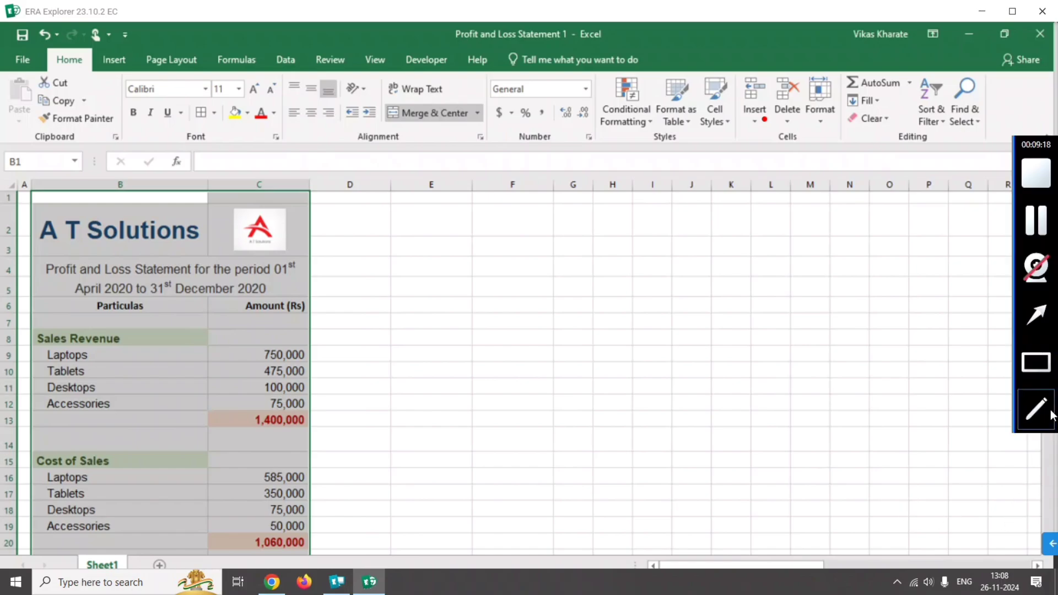
pyautogui.click(1050, 545)
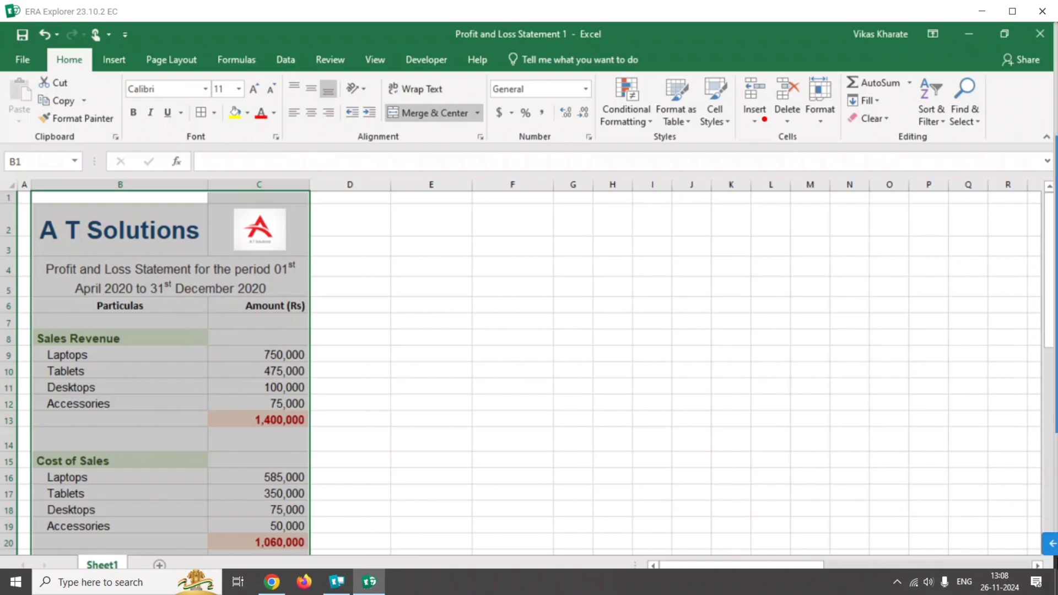
pyautogui.click(1050, 548)
pyautogui.moveTo(1050, 546)
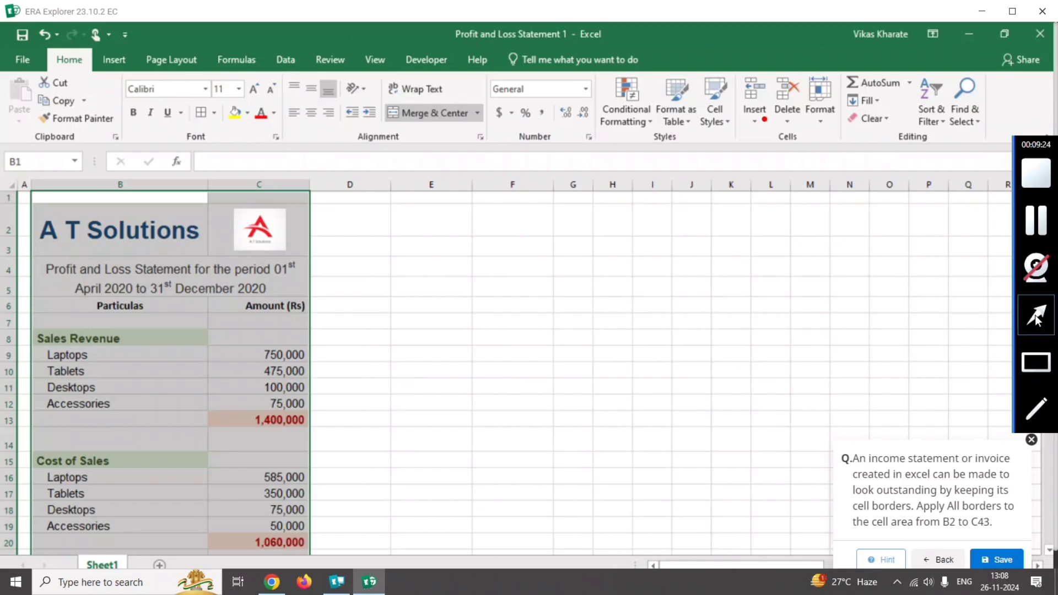
pyautogui.click(1036, 318)
pyautogui.moveTo(876, 379)
pyautogui.mouseDown()
pyautogui.moveTo(610, 310)
pyautogui.moveTo(165, 128)
pyautogui.moveTo(203, 114)
pyautogui.mouseUp()
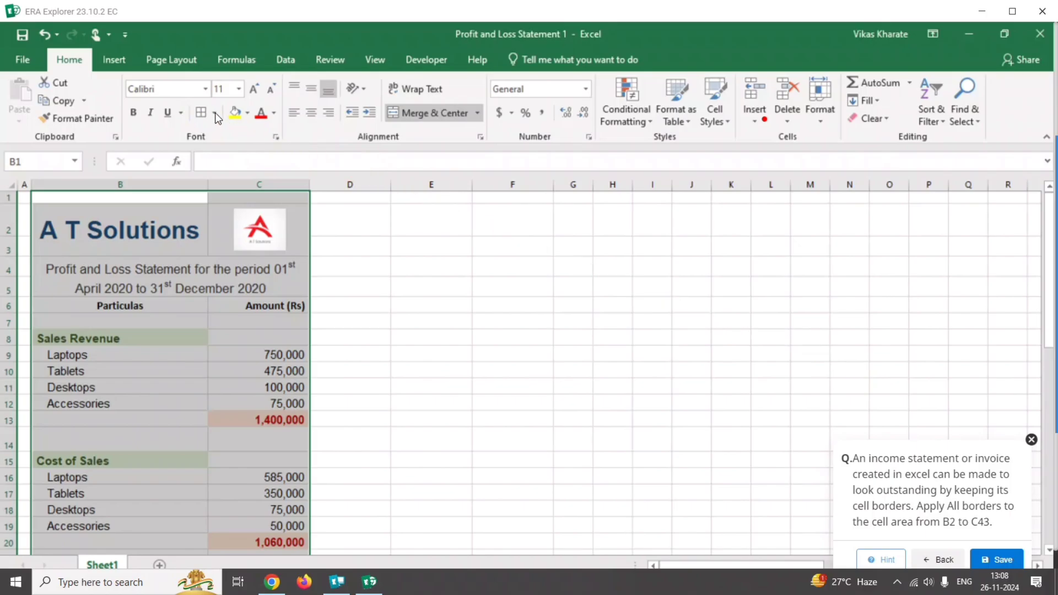
pyautogui.click(215, 112)
pyautogui.moveTo(1056, 391)
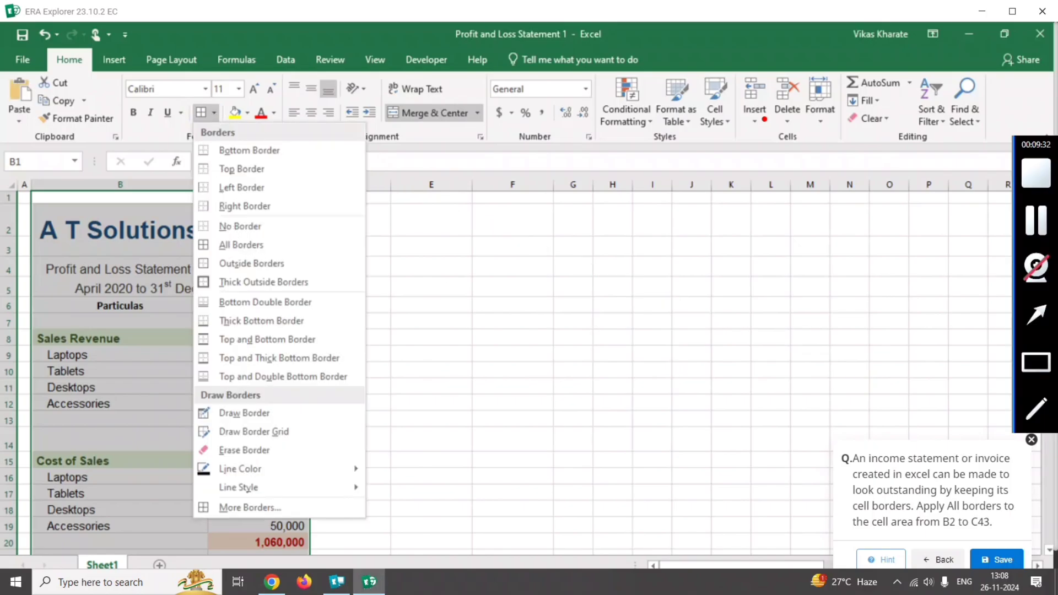
pyautogui.click(1036, 362)
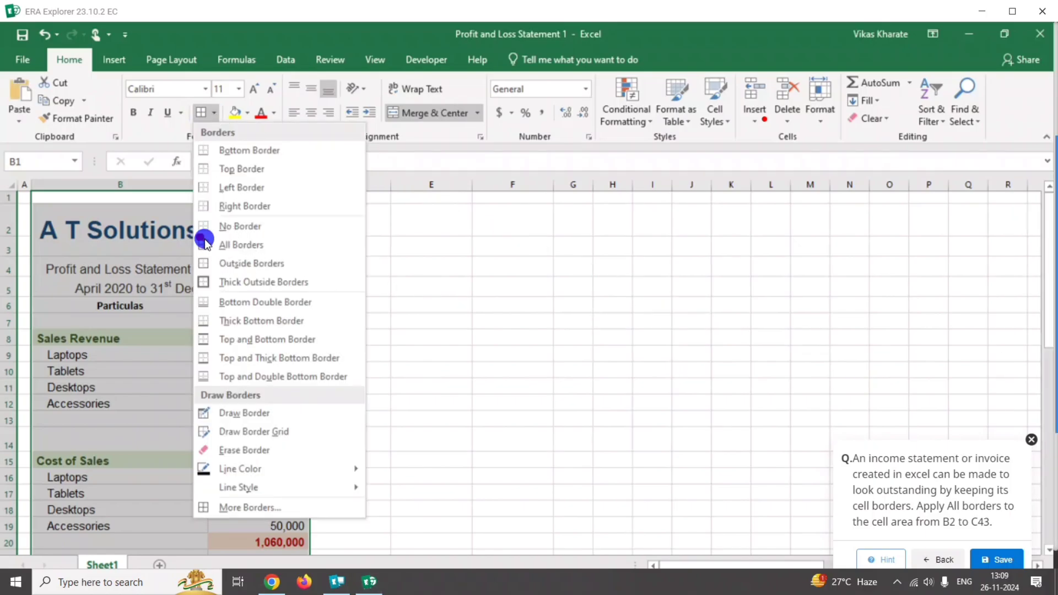
pyautogui.moveTo(198, 235); pyautogui.dragTo(276, 260)
pyautogui.click(240, 246)
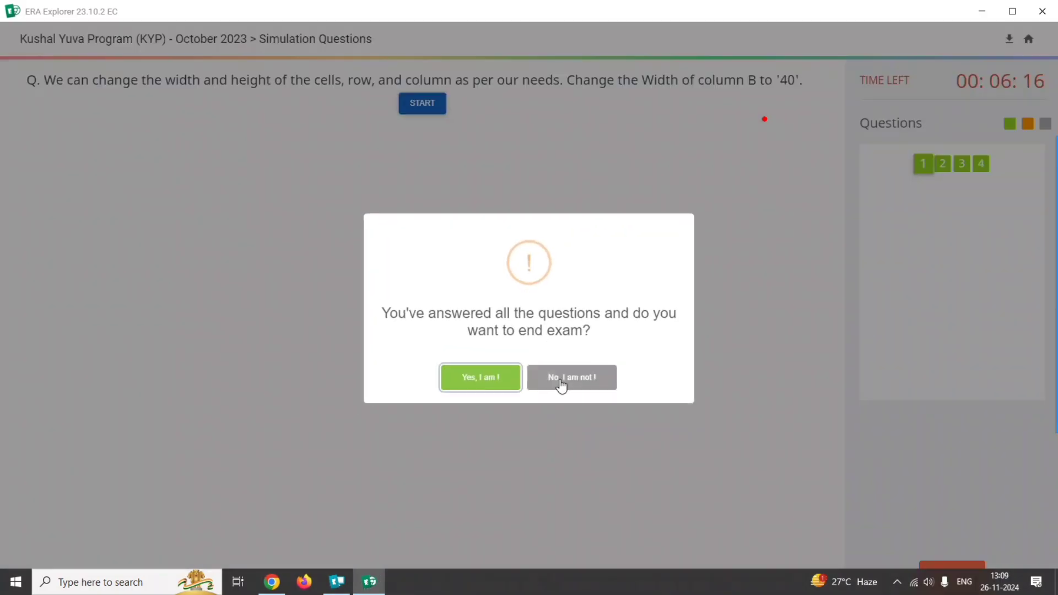
# Step: End the simulation exam by confirming with "end exam" and close the exam-ended notice
pyautogui.click(499, 376)
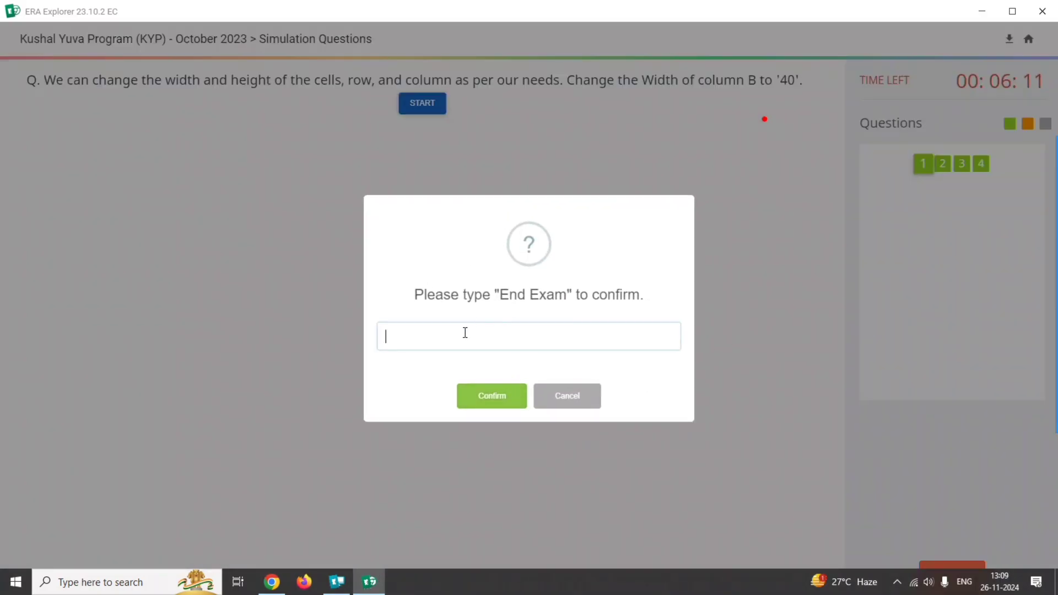
pyautogui.write('end exam')
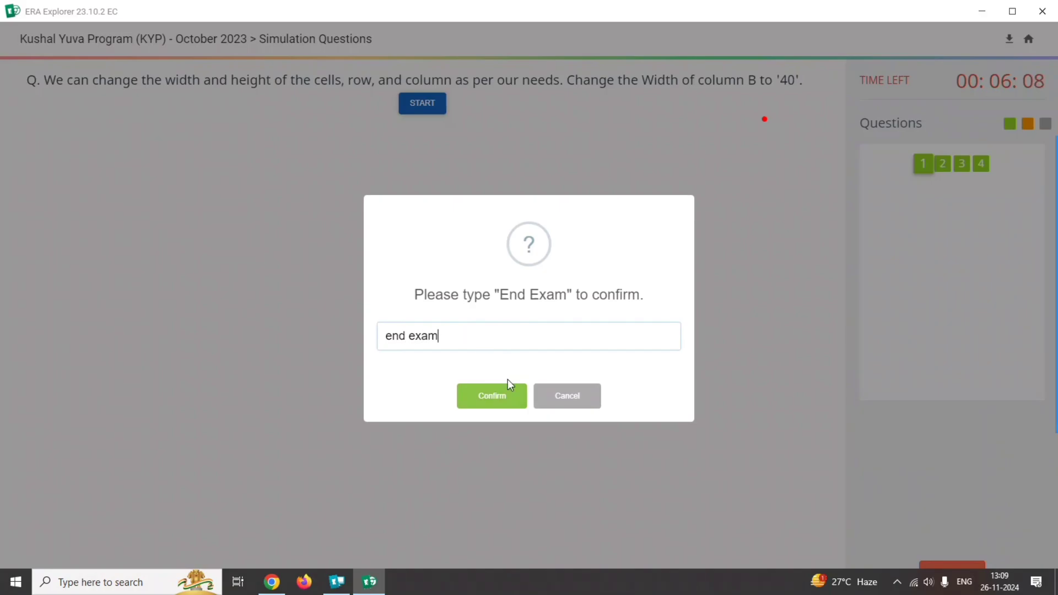
pyautogui.click(485, 395)
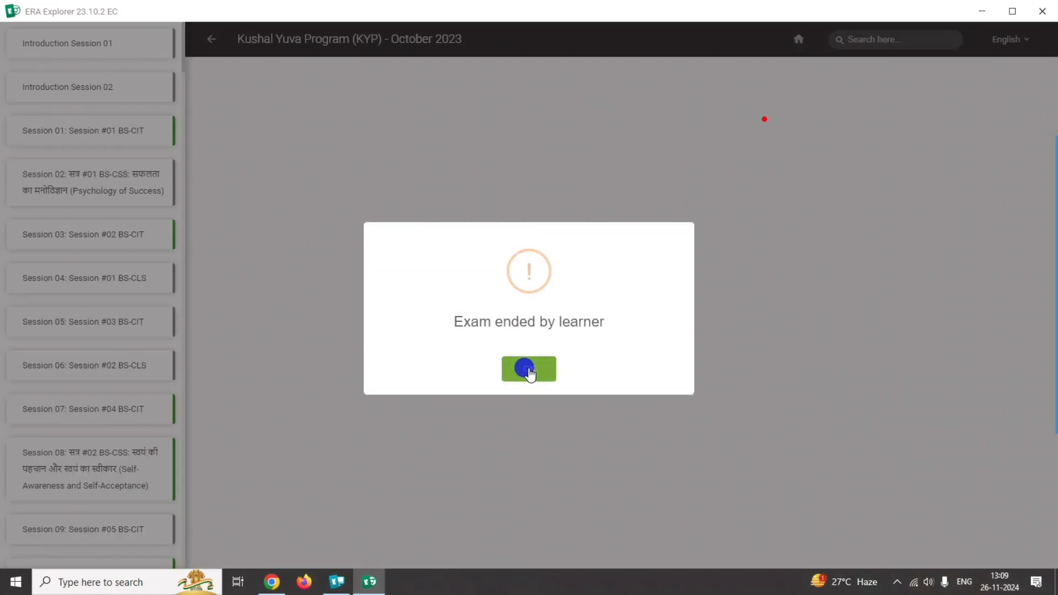
pyautogui.click(528, 369)
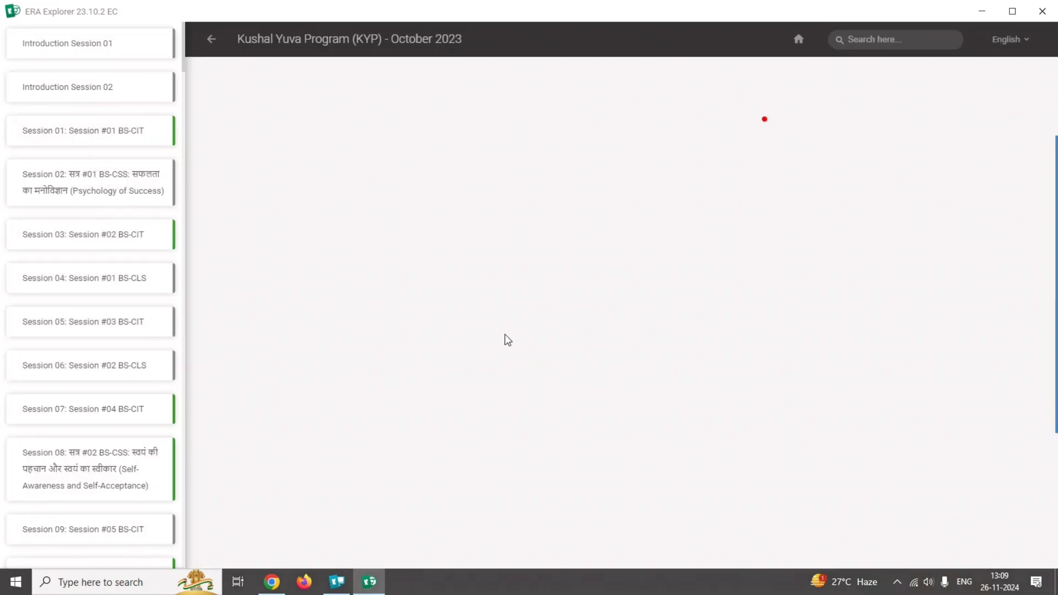